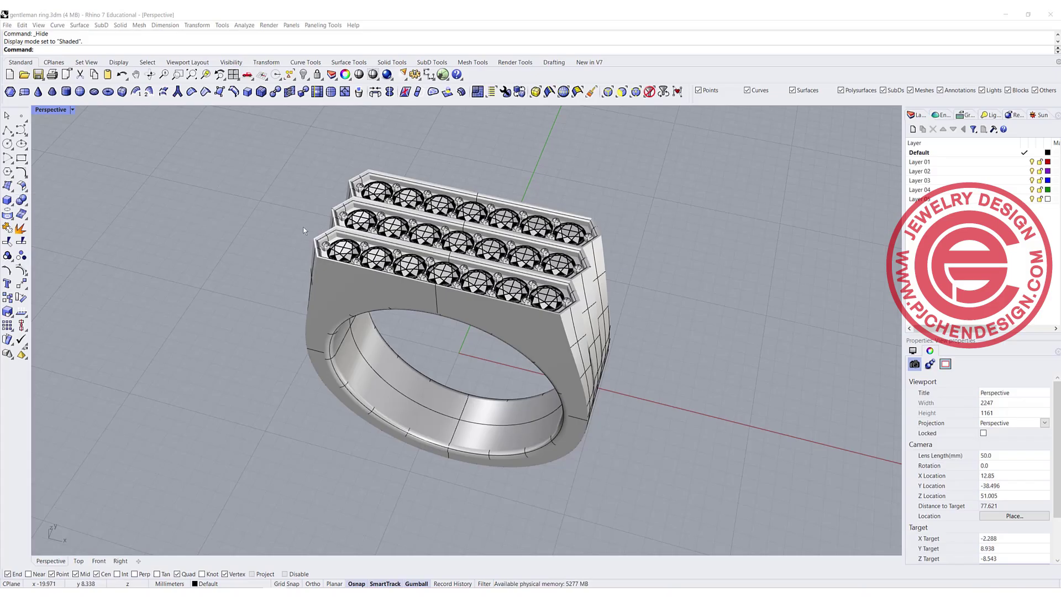
Examine the finished ring's three stepped stone rows and the side of the band
right_drag(303, 230, 330, 230)
scroll(445, 261, up, 4)
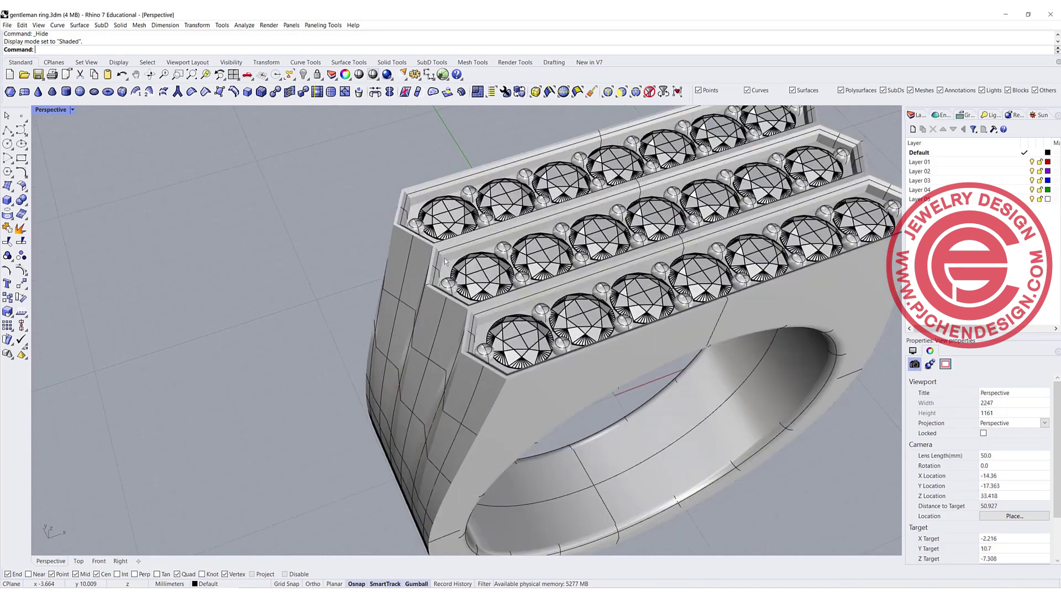
click(395, 203)
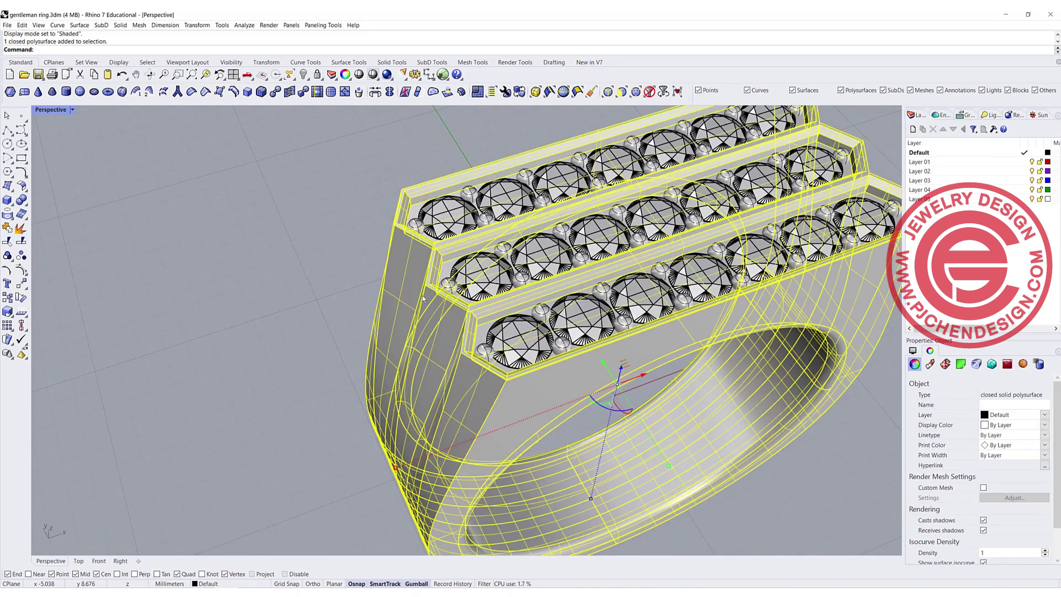
scroll(331, 318, down, 3)
click(309, 305)
right_drag(365, 368, 391, 326)
right_drag(442, 286, 441, 375)
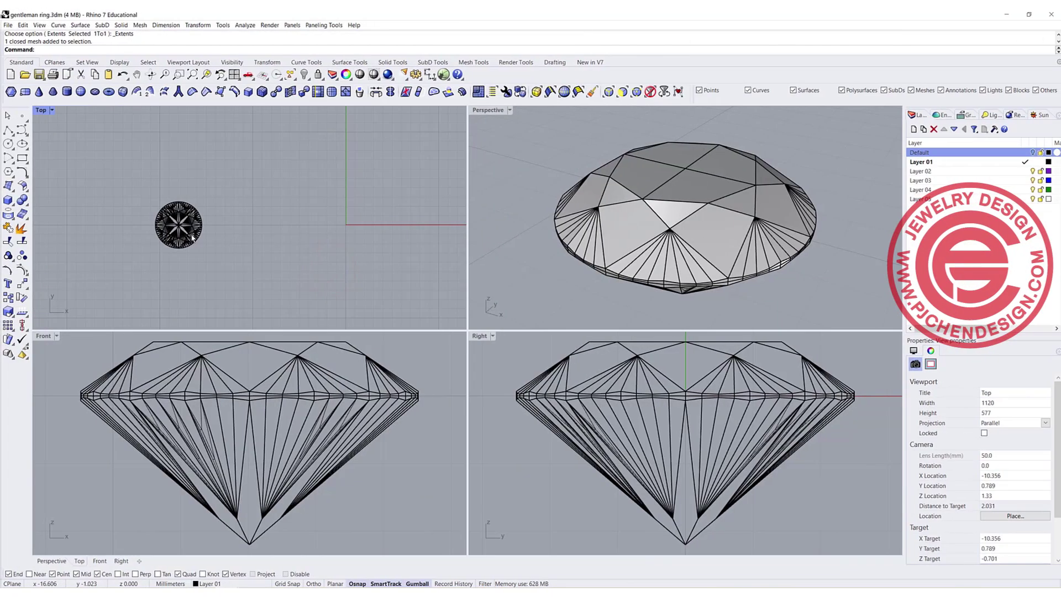
Move the round stone along the X axis close to the origin in the Top view, and maximize that view
click(188, 229)
right_drag(223, 243, 204, 239)
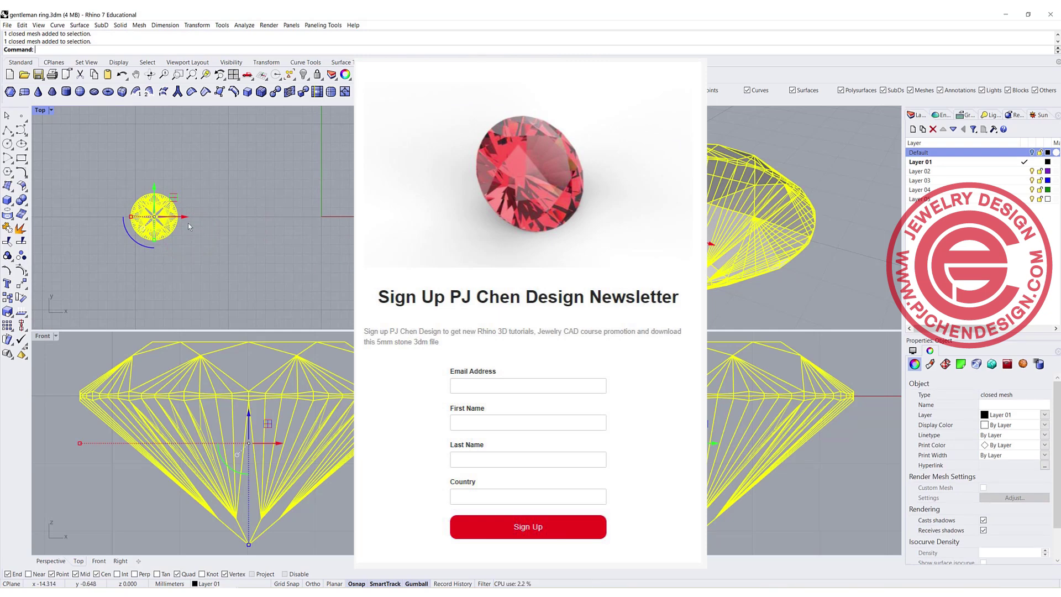
drag(185, 218, 333, 257)
scroll(301, 217, up, 5)
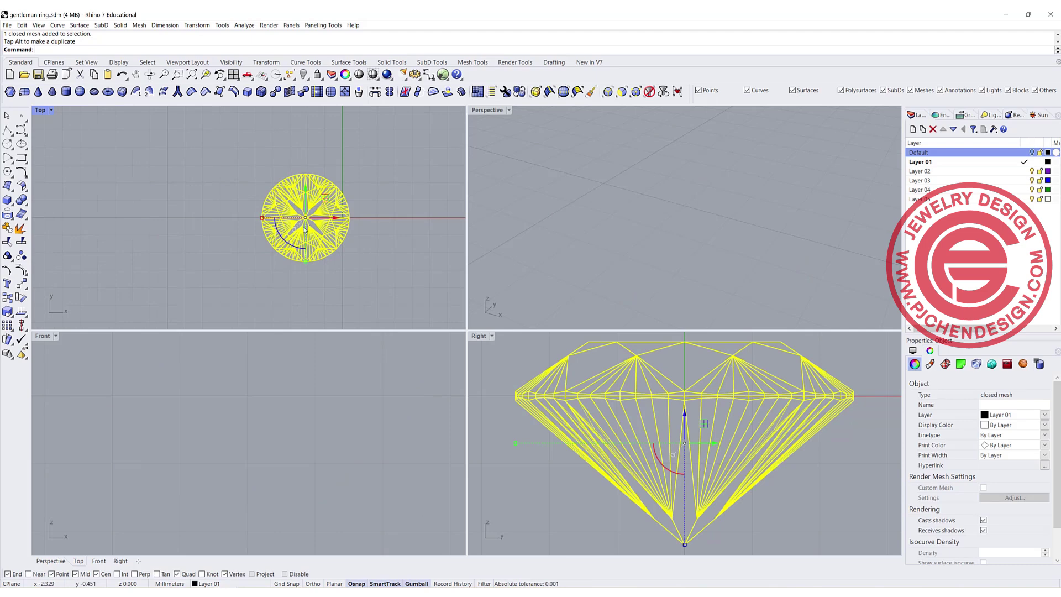
double_click(39, 110)
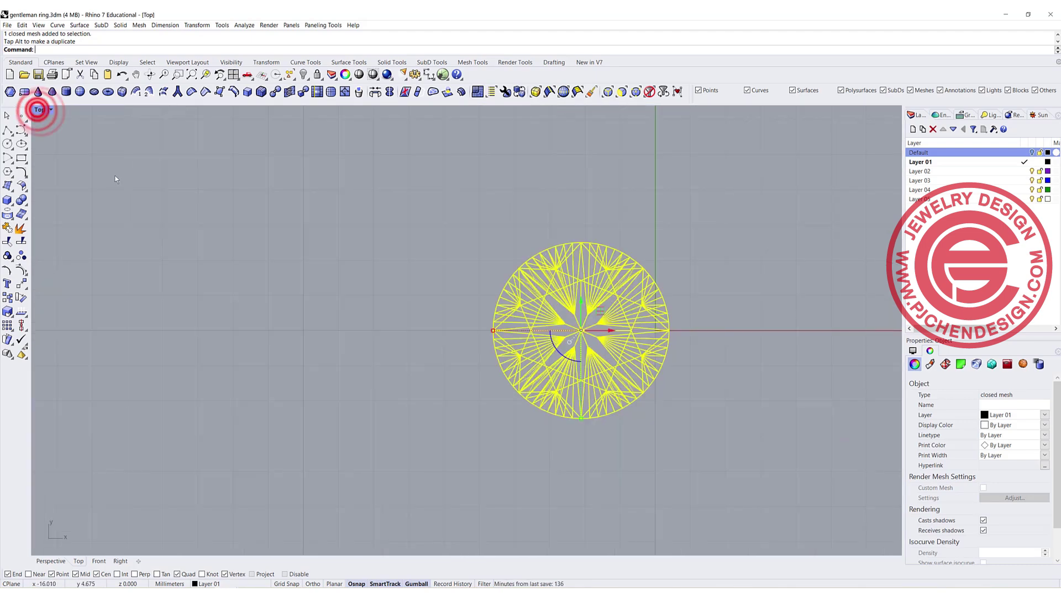
Scale the stone uniformly in 3D from its left edge vertex to a diameter of 2 mm, using its right edge vertex as reference
click(7, 311)
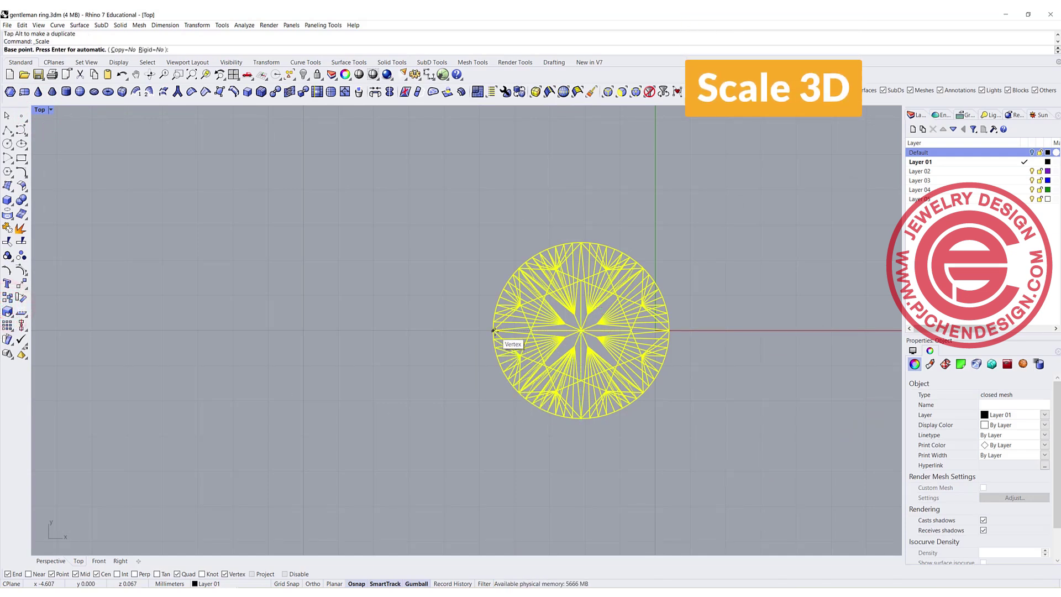
click(493, 330)
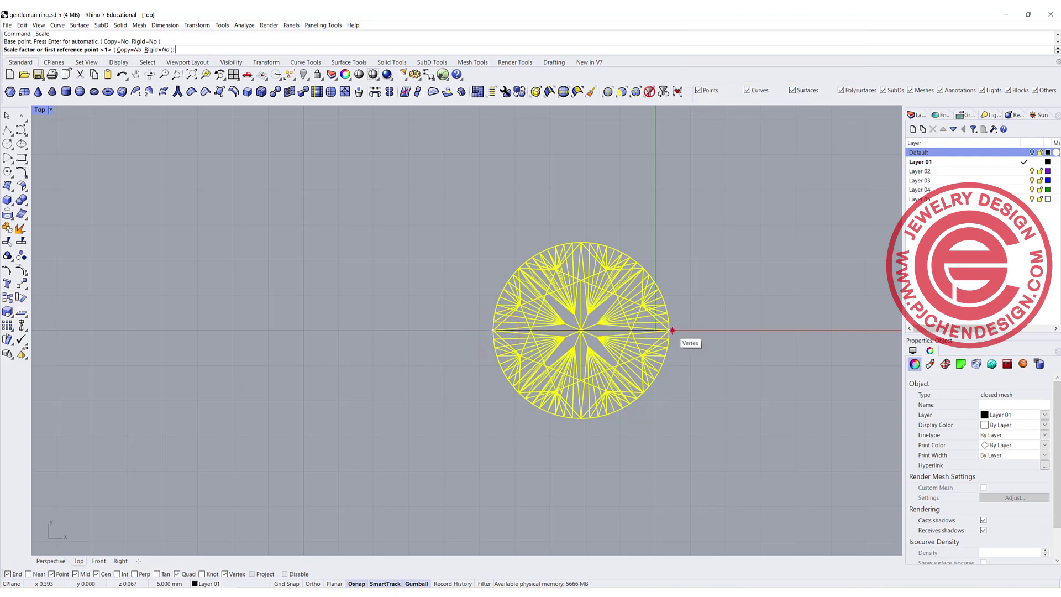
click(672, 330)
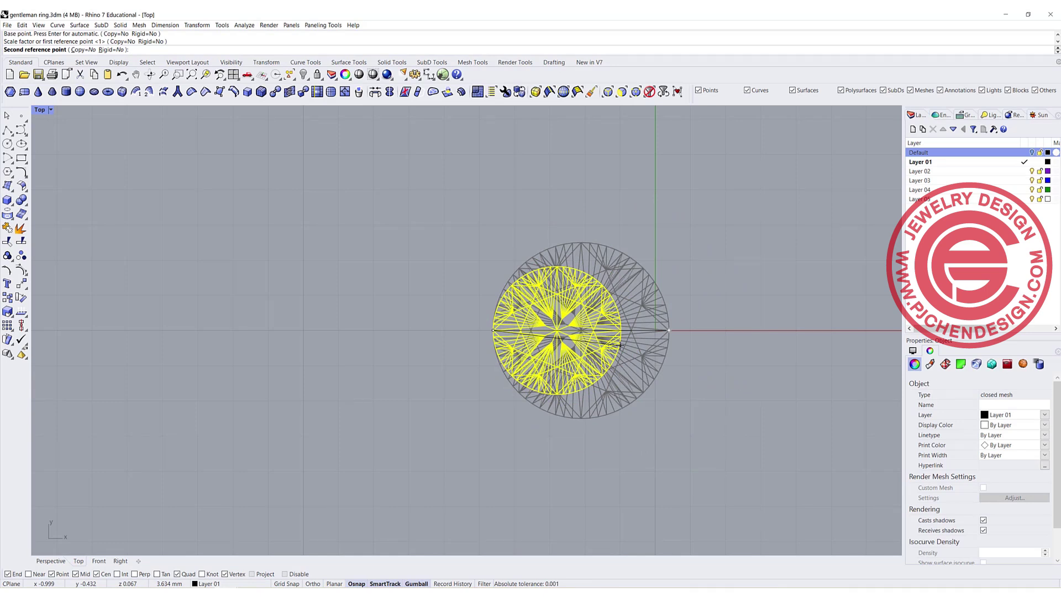
text(2)
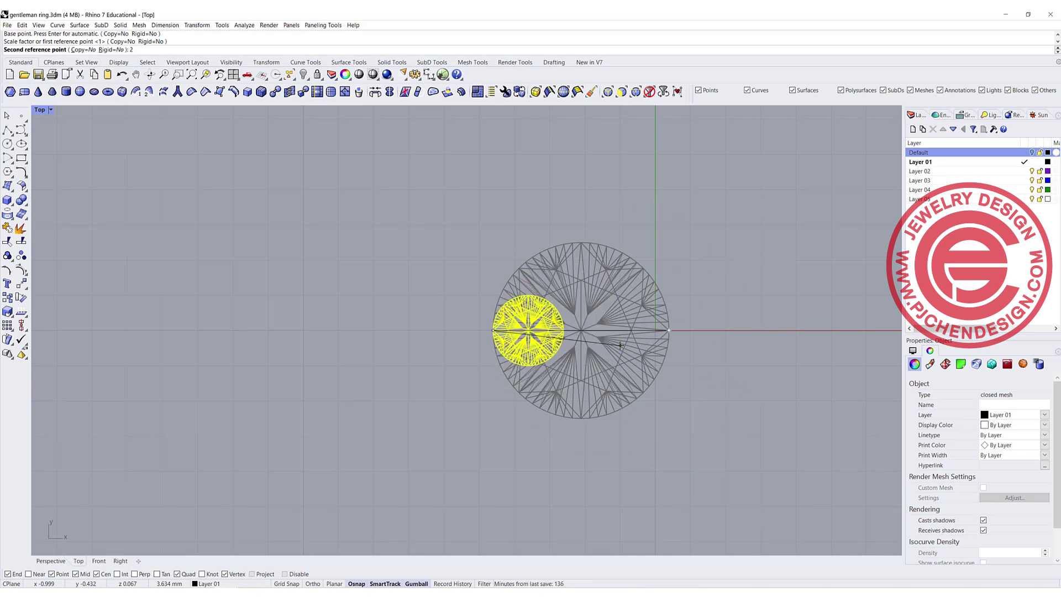
key(Return)
Center the scaled stone on the origin with a concentric alignment to point 0
click(587, 374)
click(547, 322)
drag(549, 311, 516, 248)
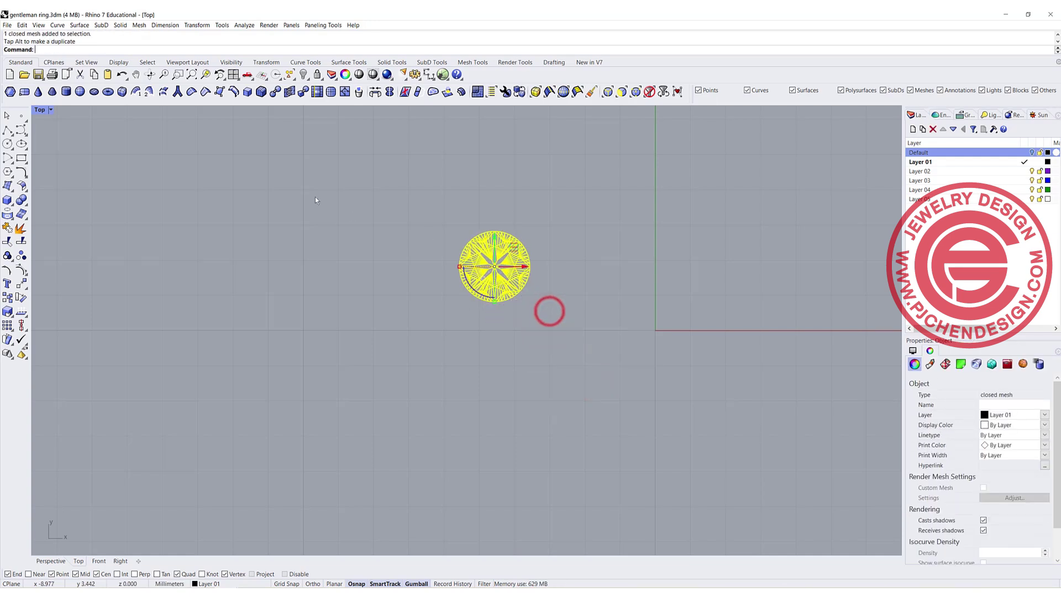
right_drag(504, 256, 396, 245)
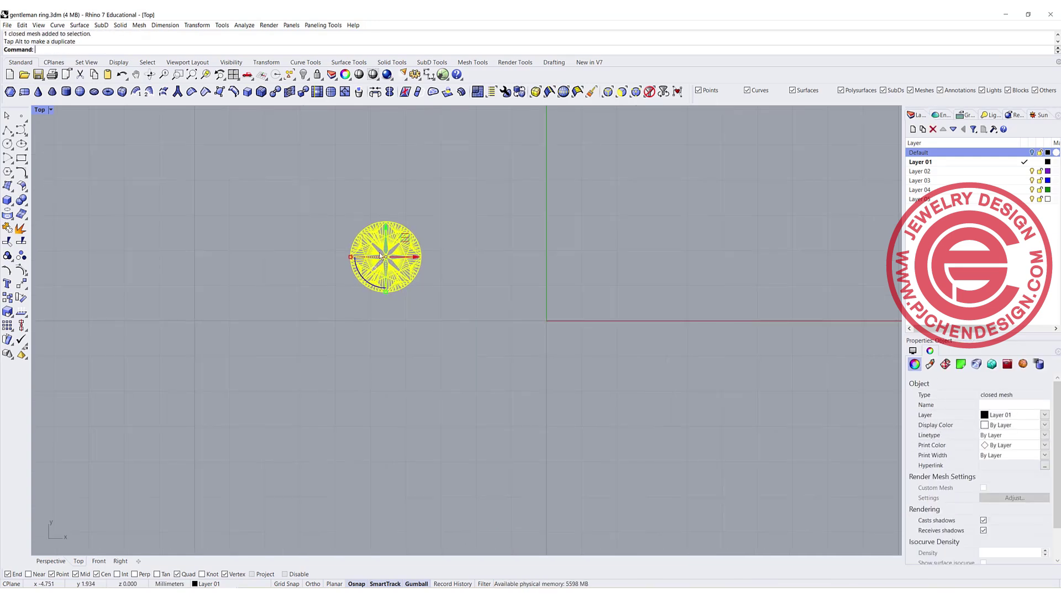
click(22, 326)
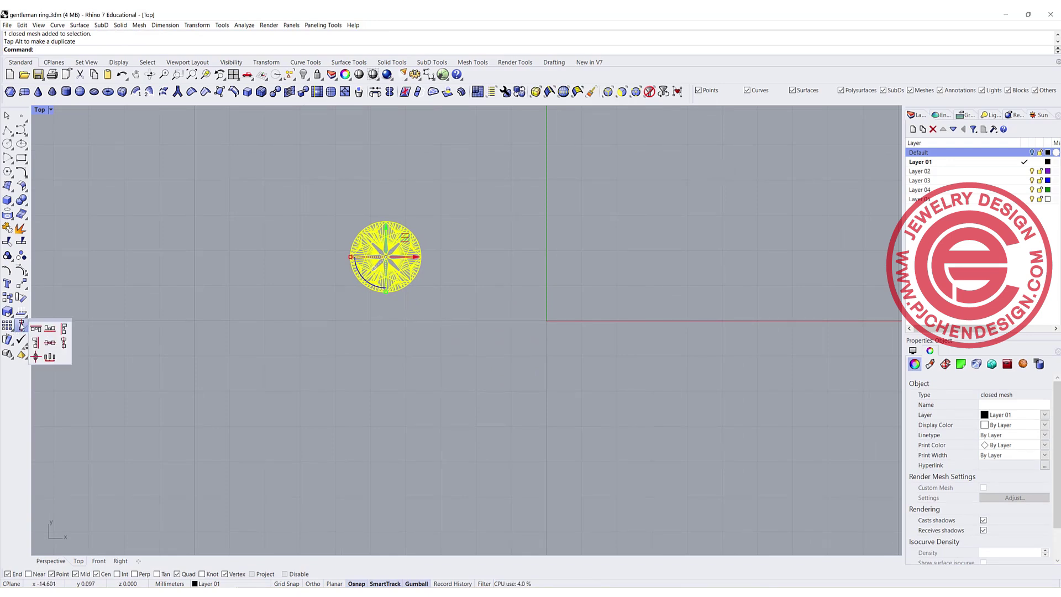
click(35, 357)
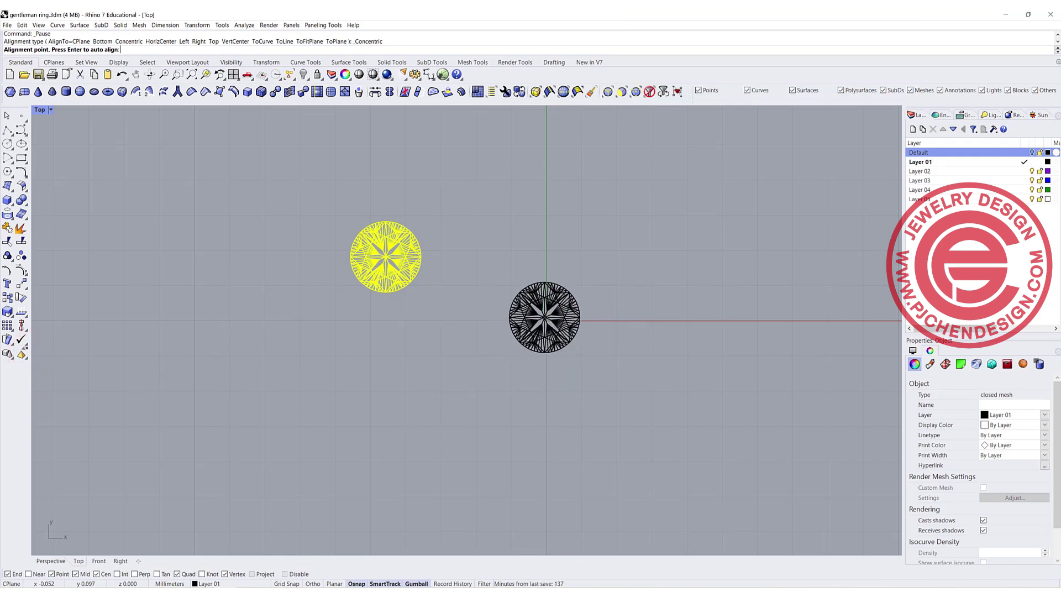
text(0)
key(Return)
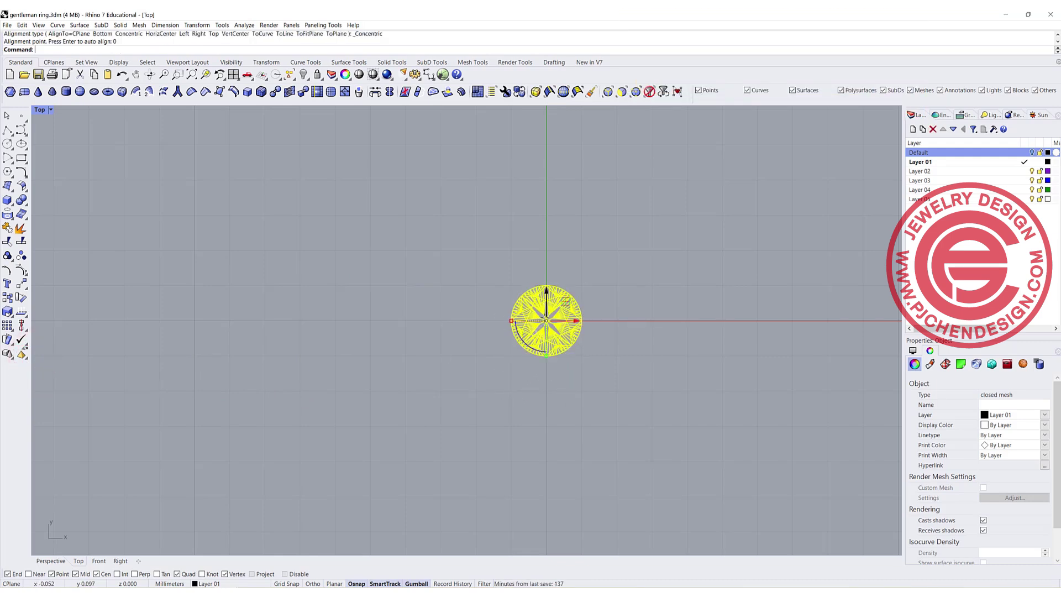
Draw a horizontal 0.1 mm spacing line outward from the stone's right edge vertex with Polyline
click(601, 360)
scroll(566, 309, down, 8)
right_drag(567, 312, 321, 305)
scroll(371, 309, up, 8)
scroll(322, 299, up, 4)
click(325, 294)
key(p)
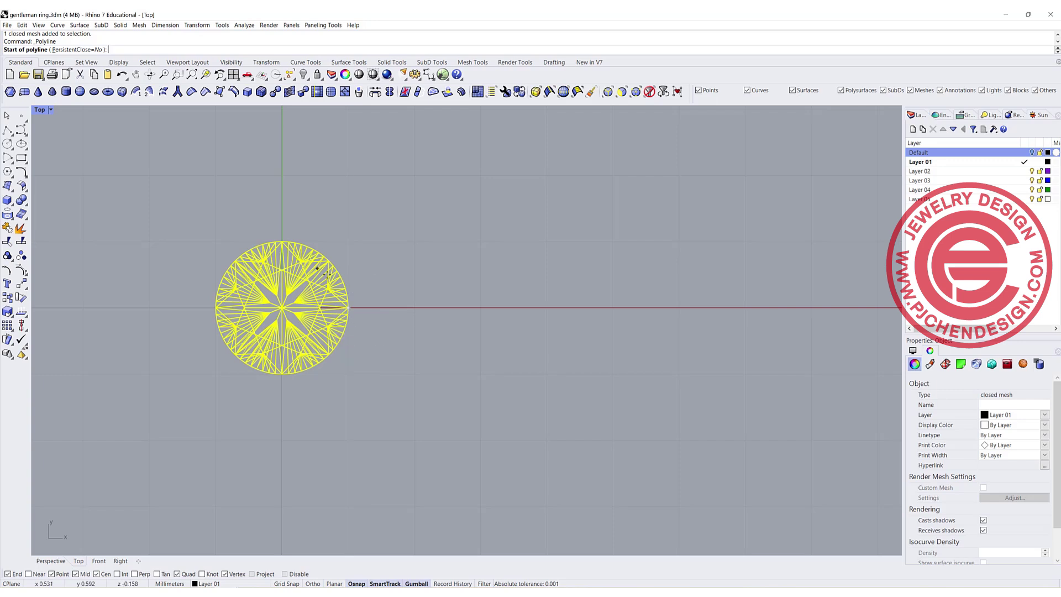
scroll(345, 307, up, 2)
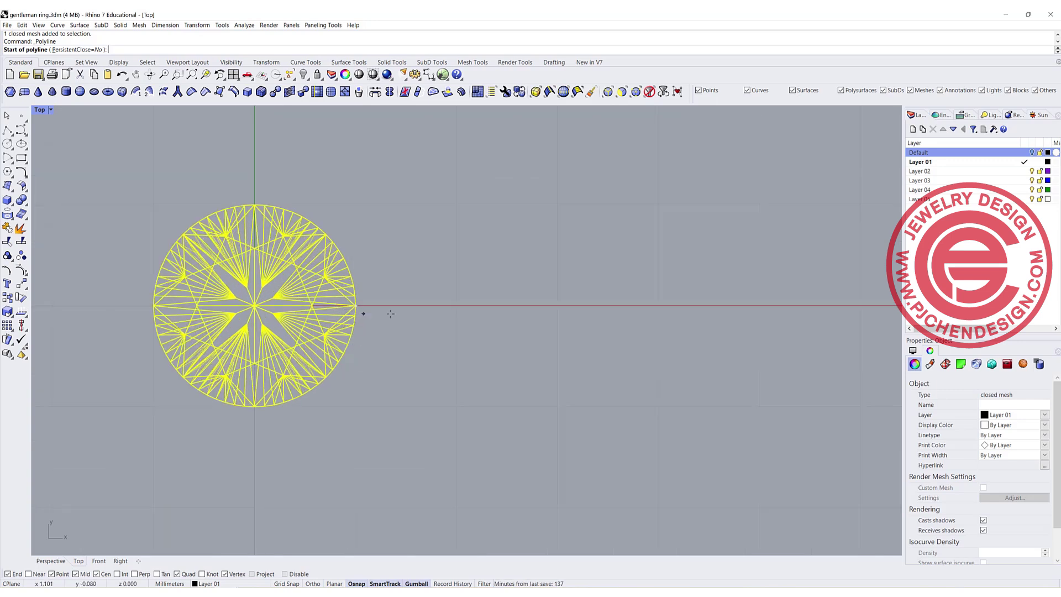
click(354, 304)
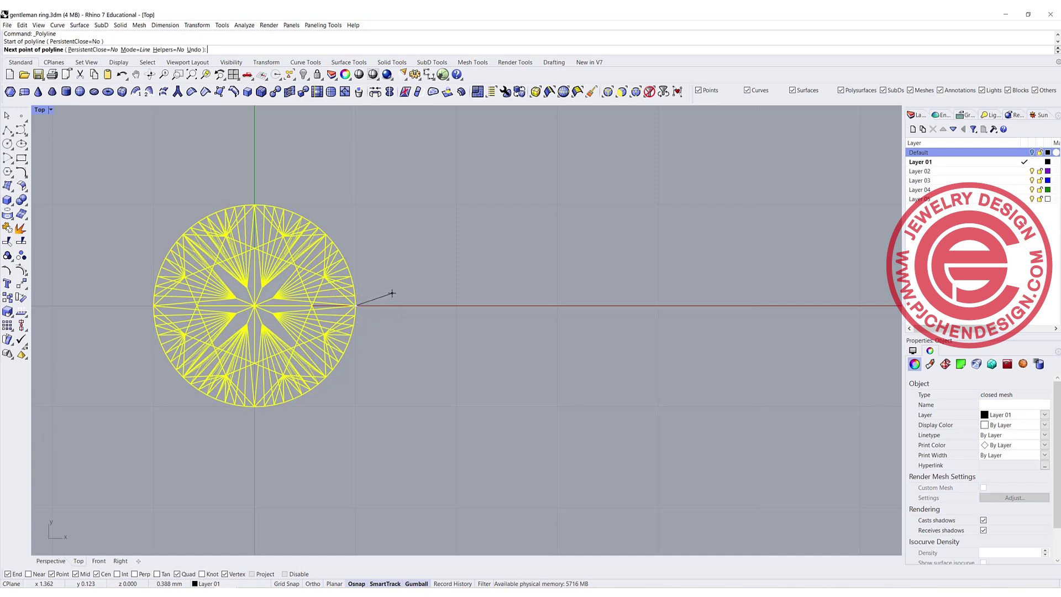
text(0.1)
key(Return)
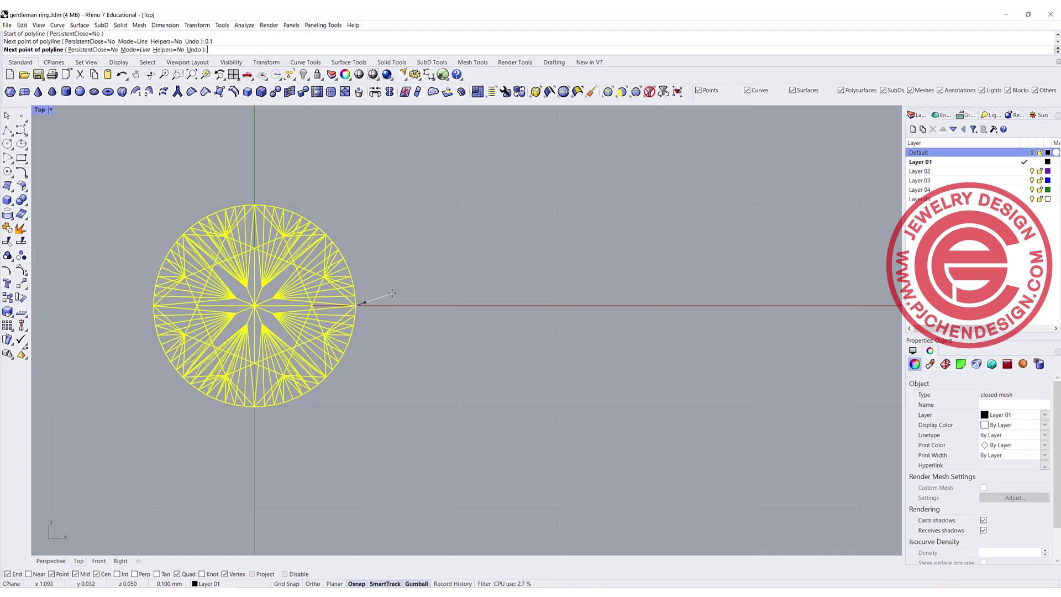
shift+click(392, 293)
right_click(370, 312)
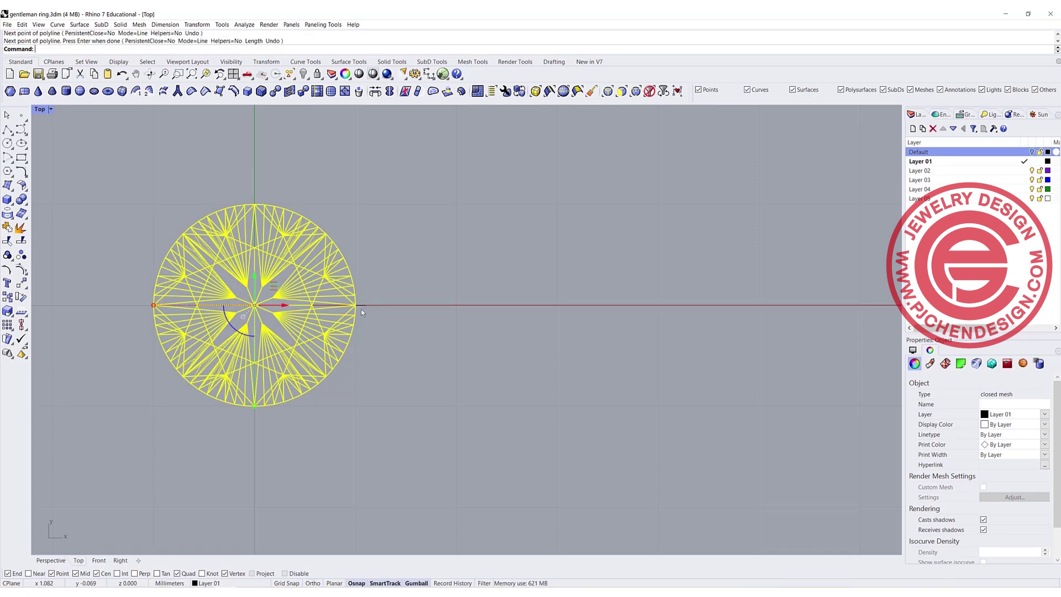
Create a linear array of 7 stones, spaced from the stone's left edge vertex to the outer end of the 0.1 mm line
click(363, 307)
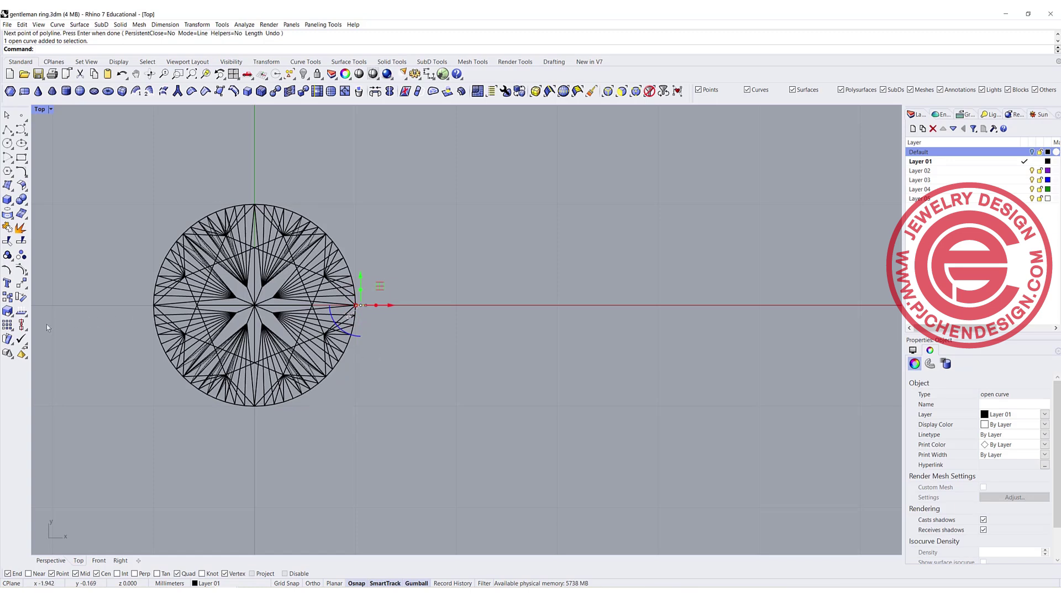
click(58, 336)
click(11, 328)
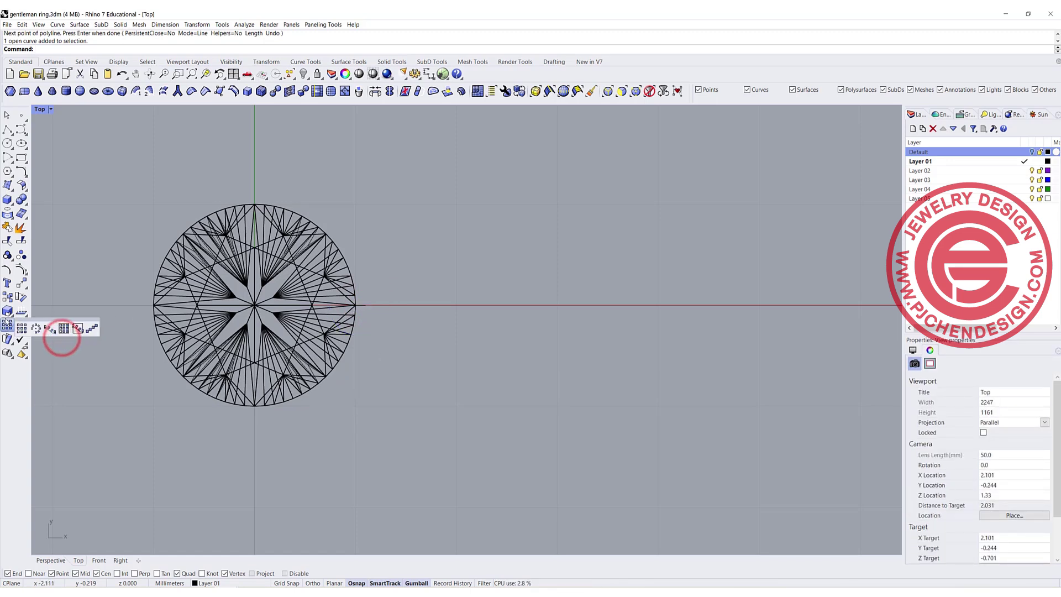
click(93, 330)
click(248, 353)
key(Return)
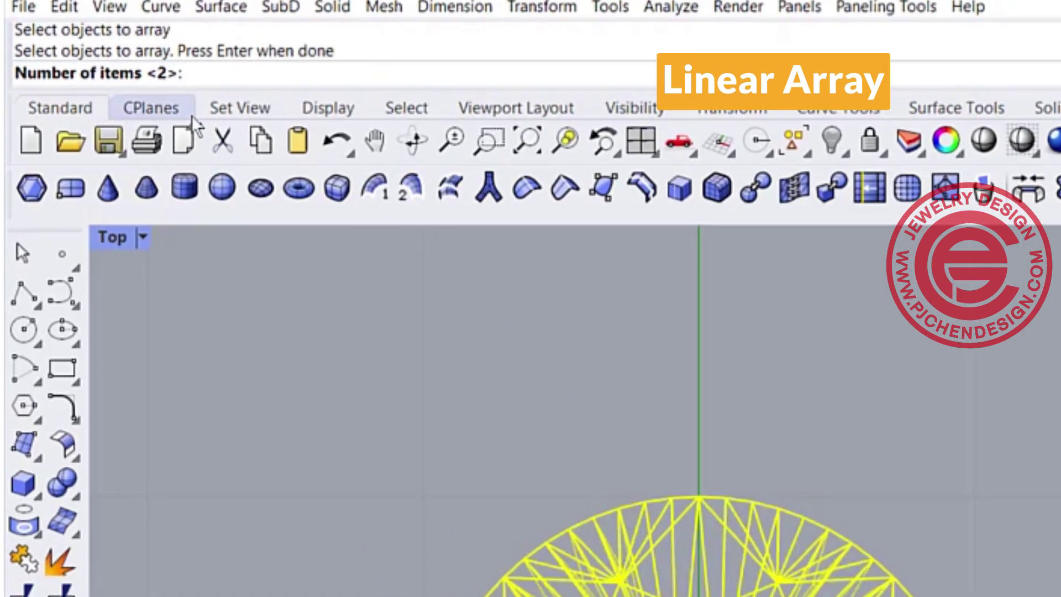
text(7)
key(Return)
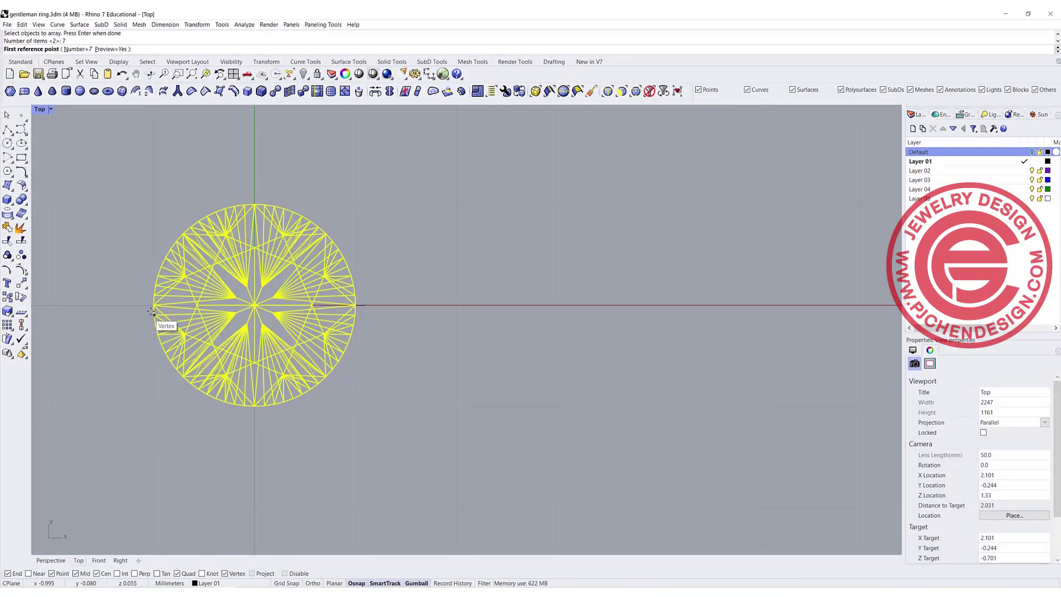
click(153, 305)
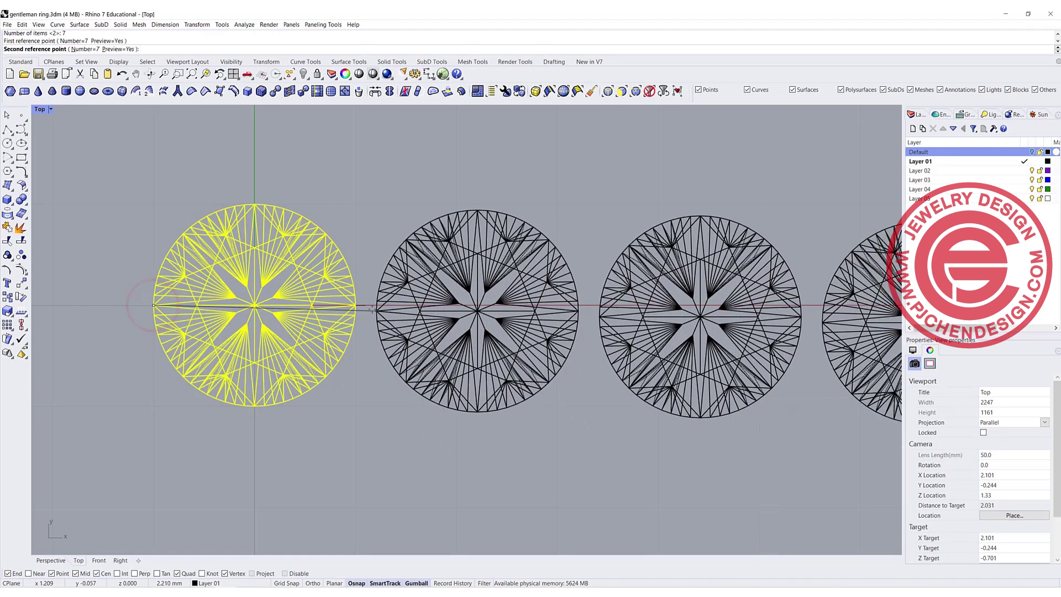
click(365, 304)
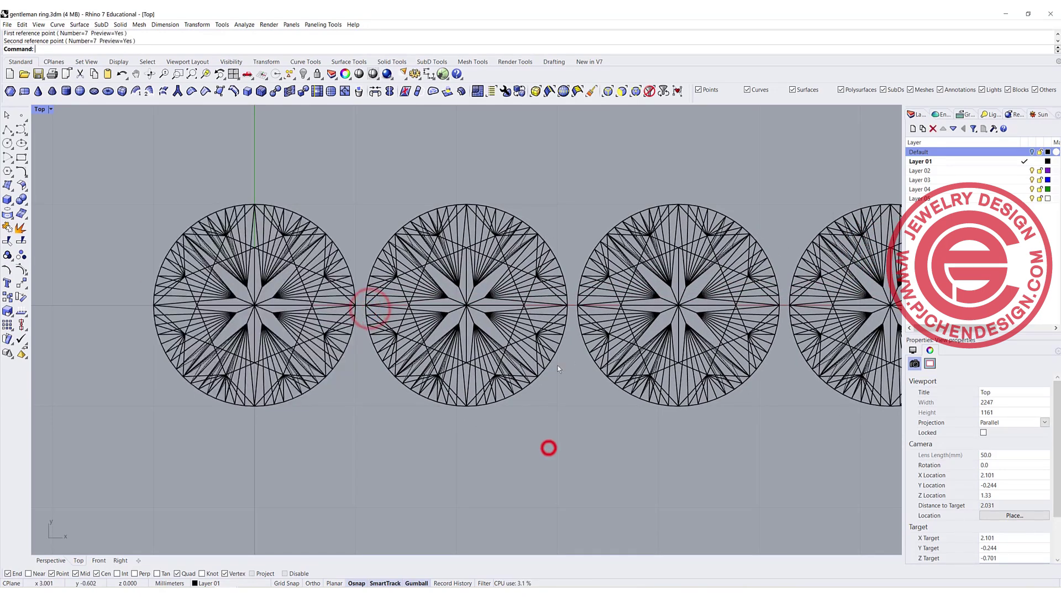
Group the seven arrayed stones into one object
scroll(547, 446, down, 3)
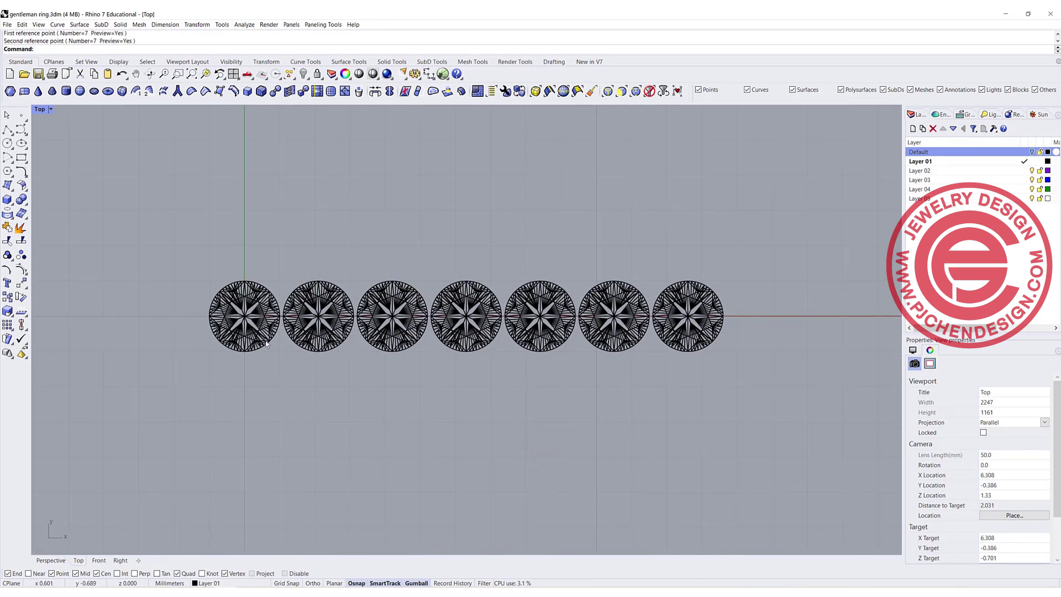
drag(600, 344, 221, 276)
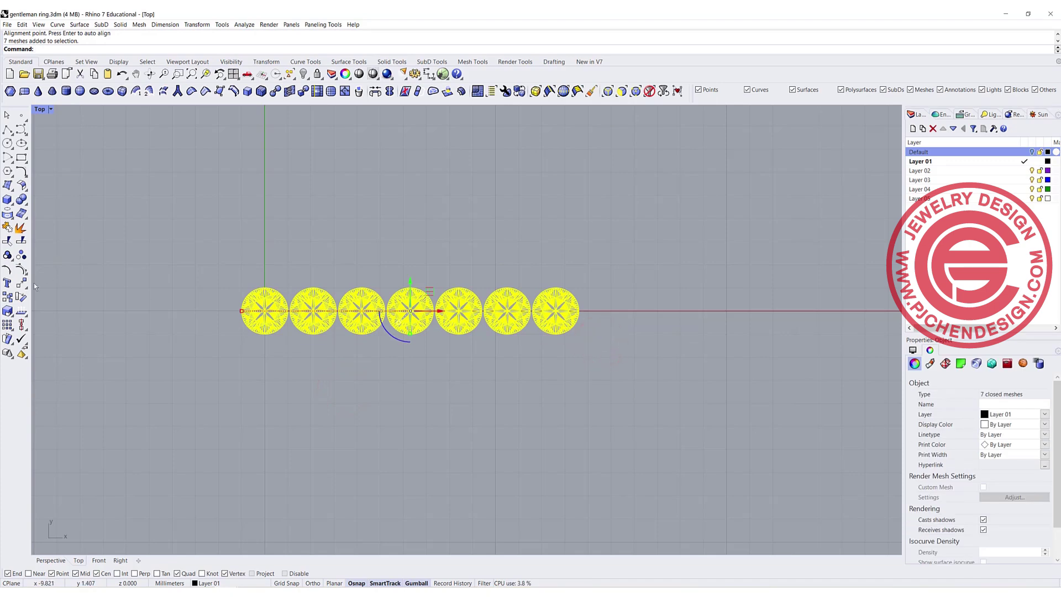
click(7, 255)
click(230, 356)
click(252, 329)
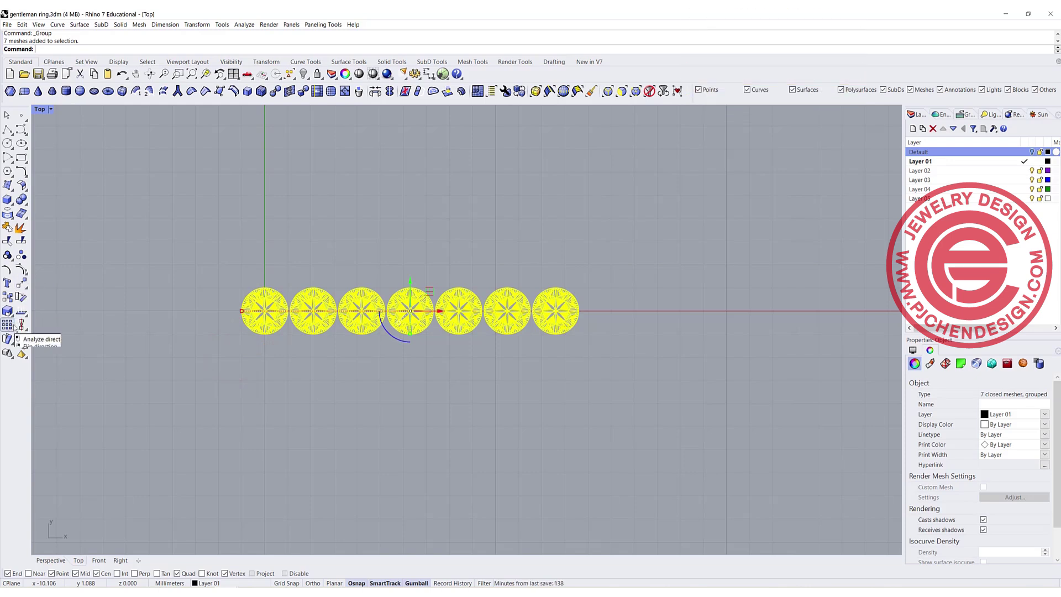
Center the grouped stone row on the origin with a concentric alignment to point 0
click(67, 346)
click(33, 351)
click(323, 327)
key(Return)
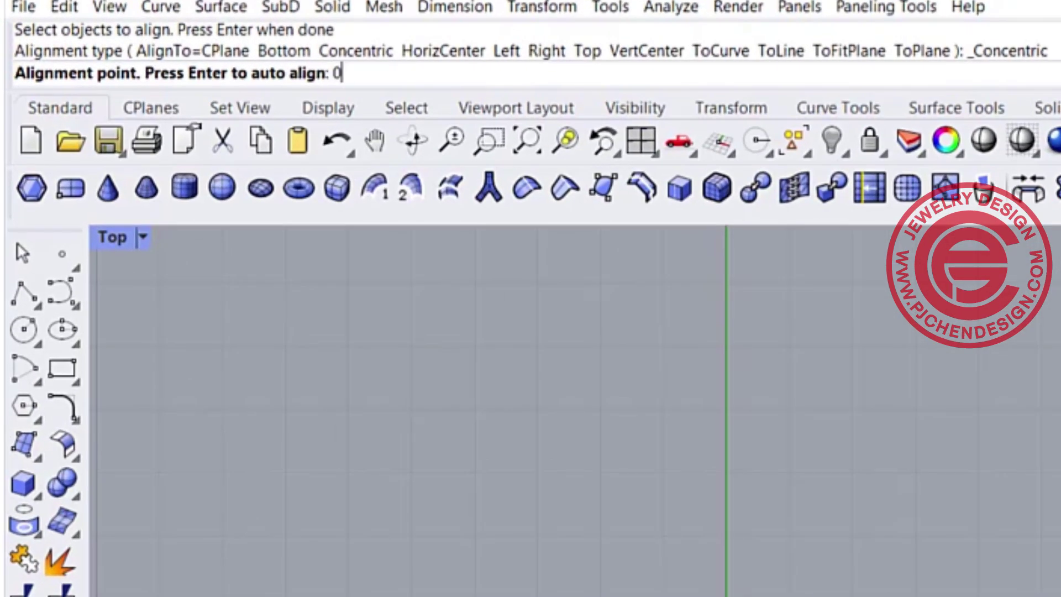
key(Return)
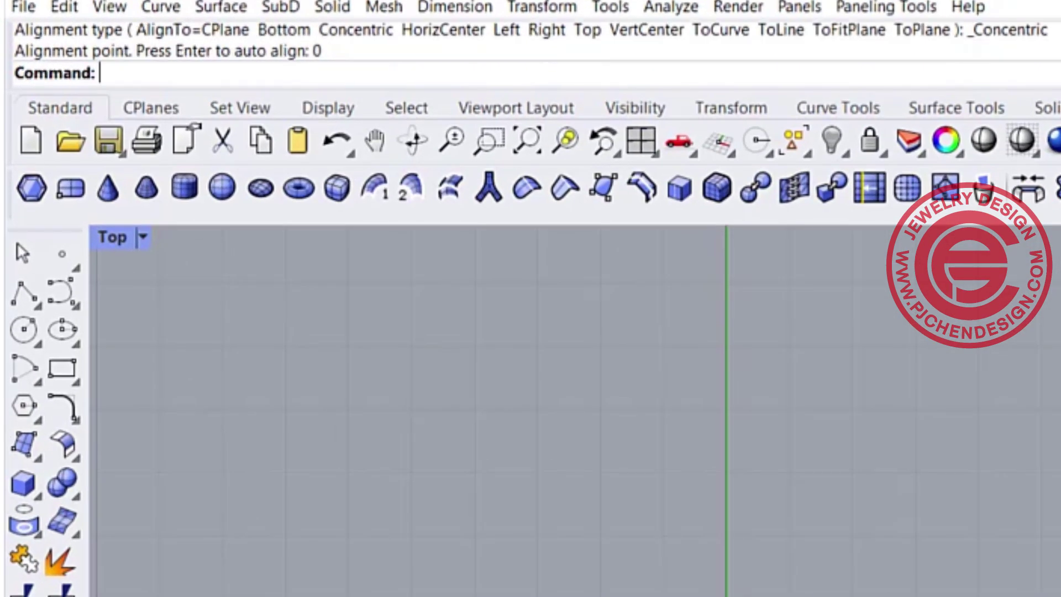
click(278, 320)
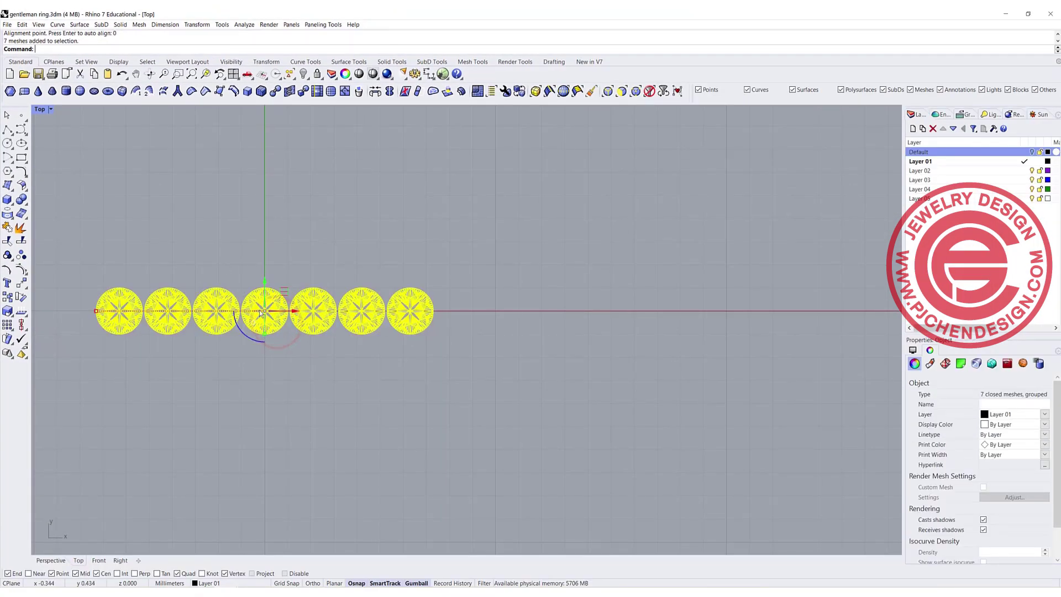
Delete the 0.1 mm spacing line beside the center stone and return to the four-viewport layout with the Front view active
scroll(259, 316, down, 1)
right_drag(319, 370, 418, 374)
scroll(343, 333, up, 8)
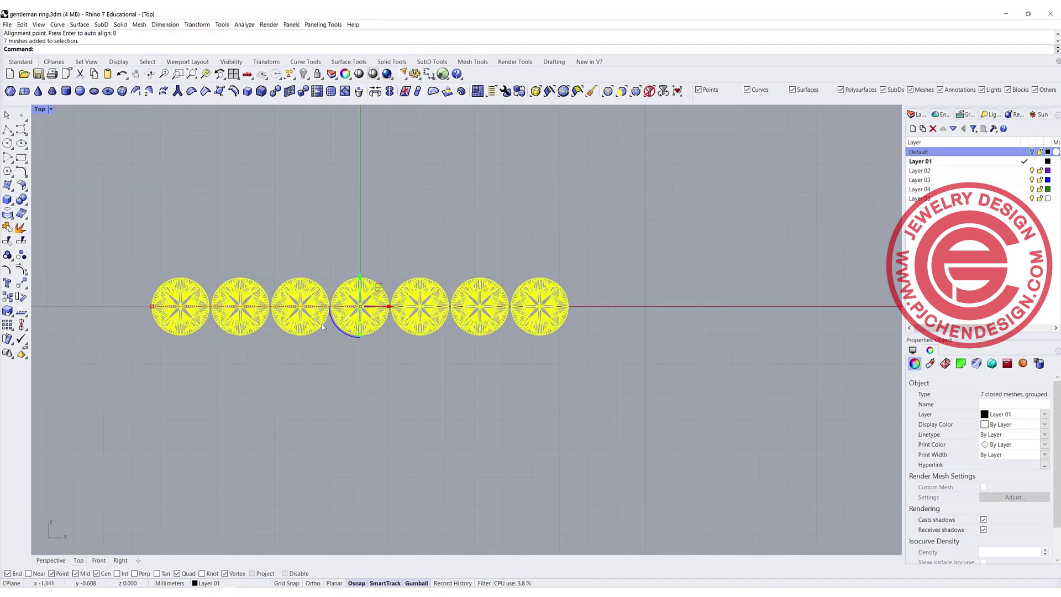
right_drag(339, 353, 393, 357)
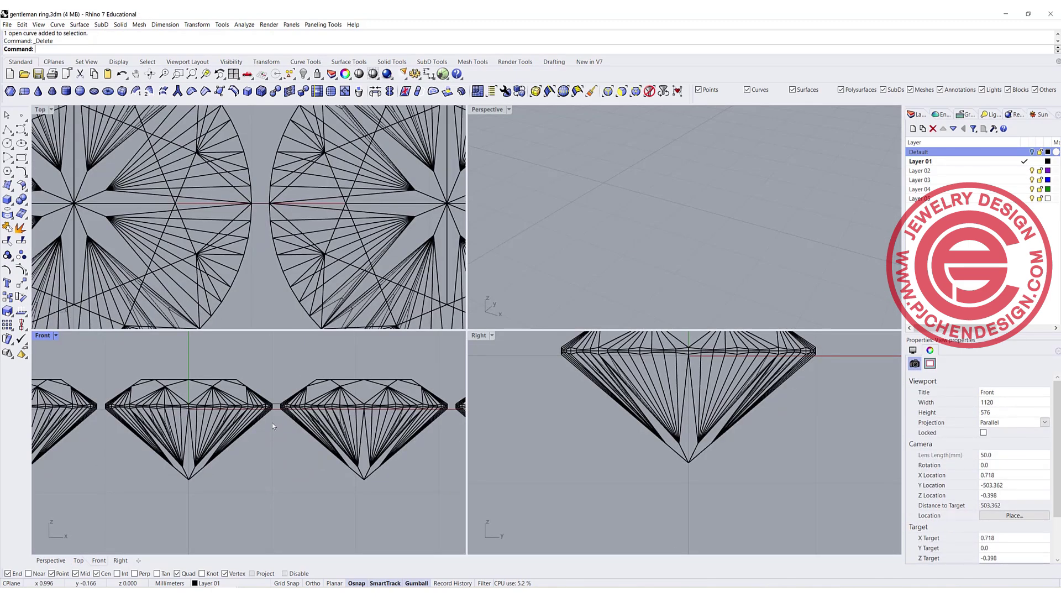
click(272, 422)
right_drag(274, 418, 271, 421)
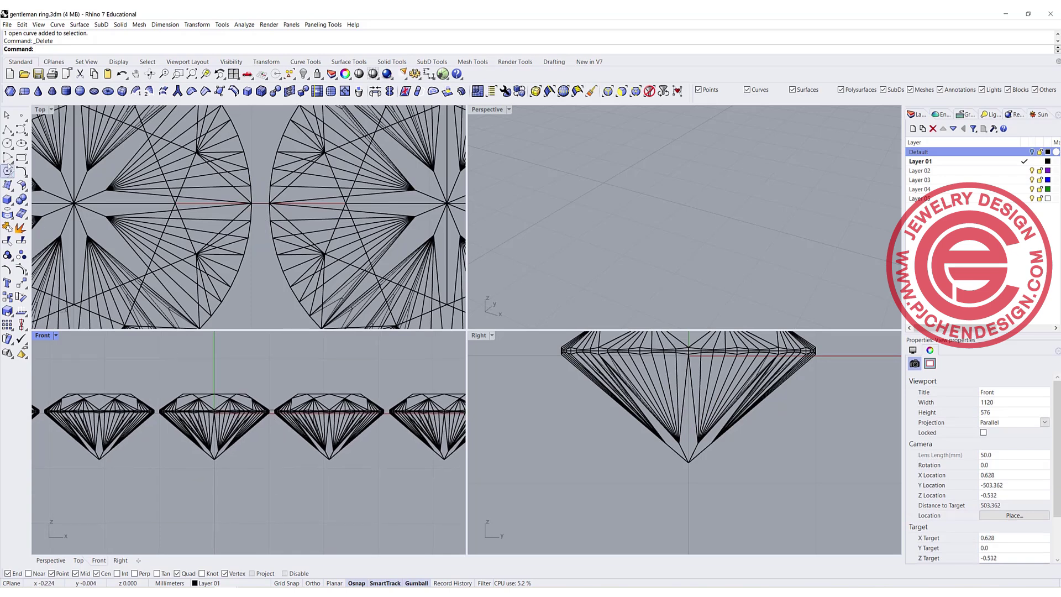
Draw a short vertical polyline in the Front view below the gap between the center stone and its right neighbour
click(7, 129)
click(273, 445)
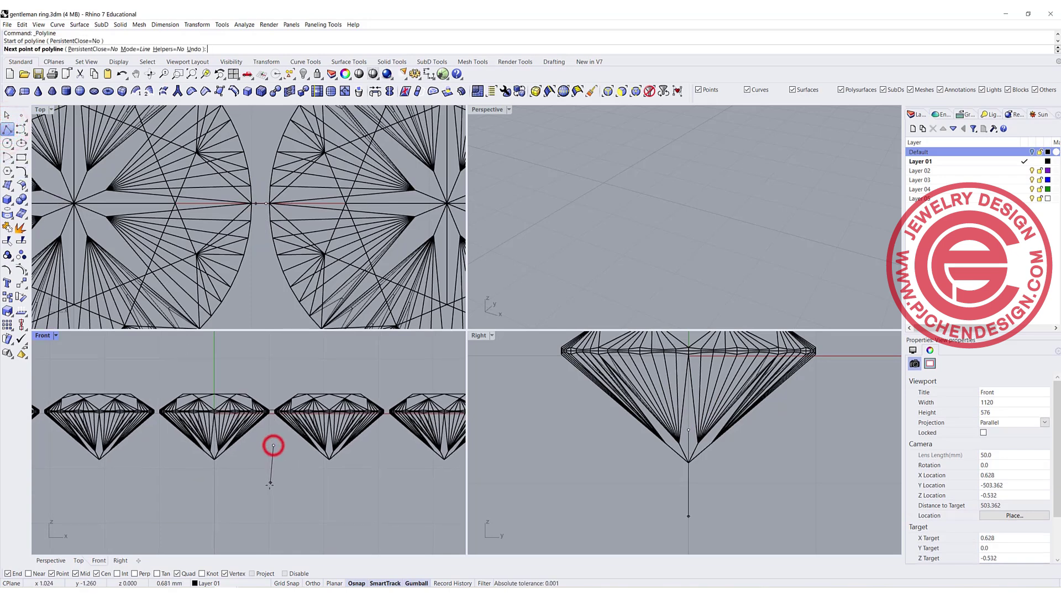
click(273, 490)
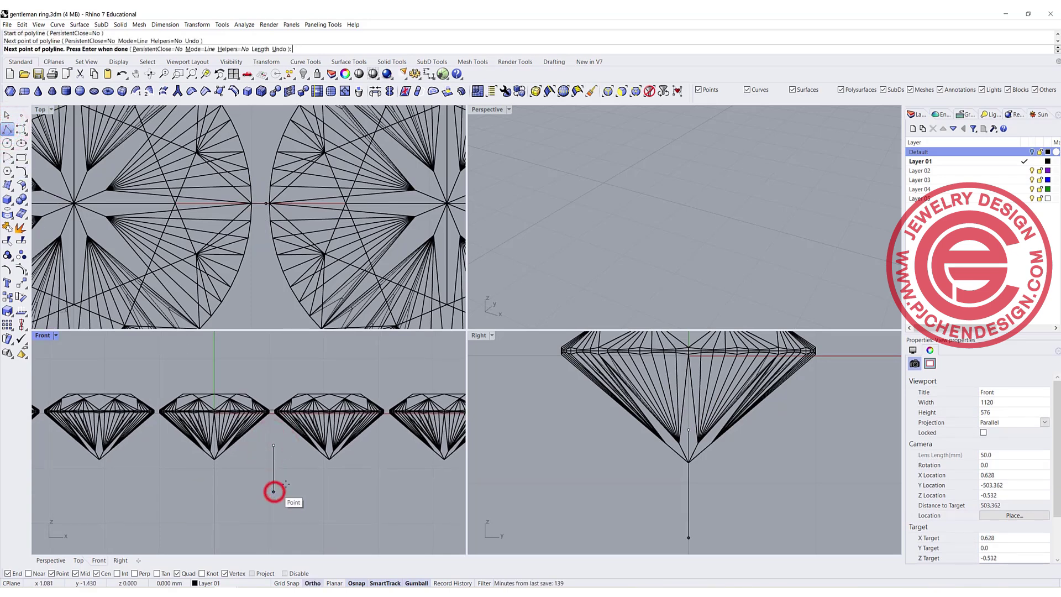
right_click(275, 491)
scroll(306, 193, down, 4)
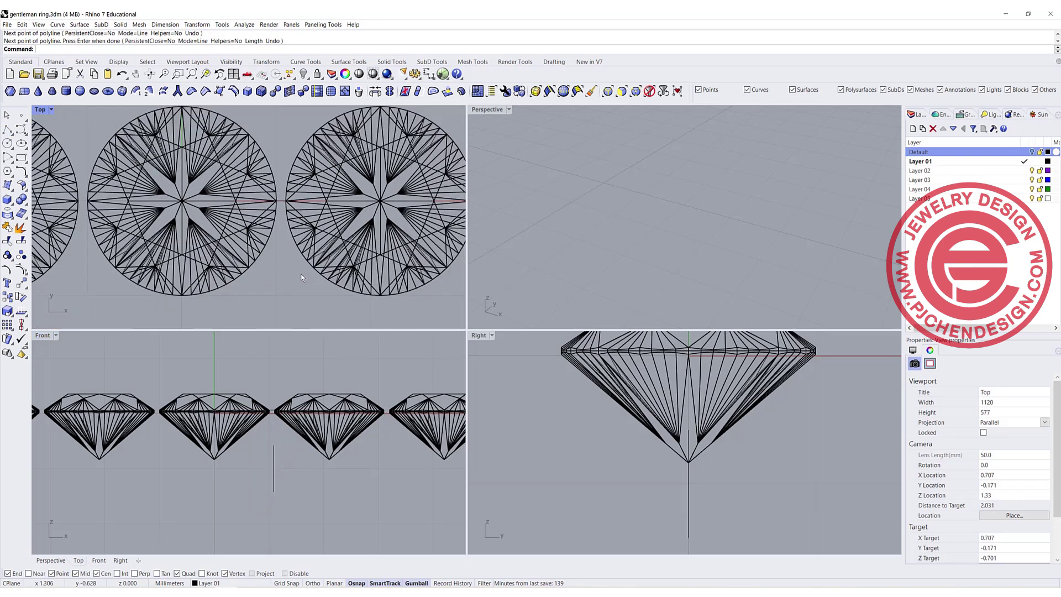
Create a round-capped pipe with a 0.4 mm start and end radius around the vertical line
click(273, 455)
scroll(230, 255, up, 2)
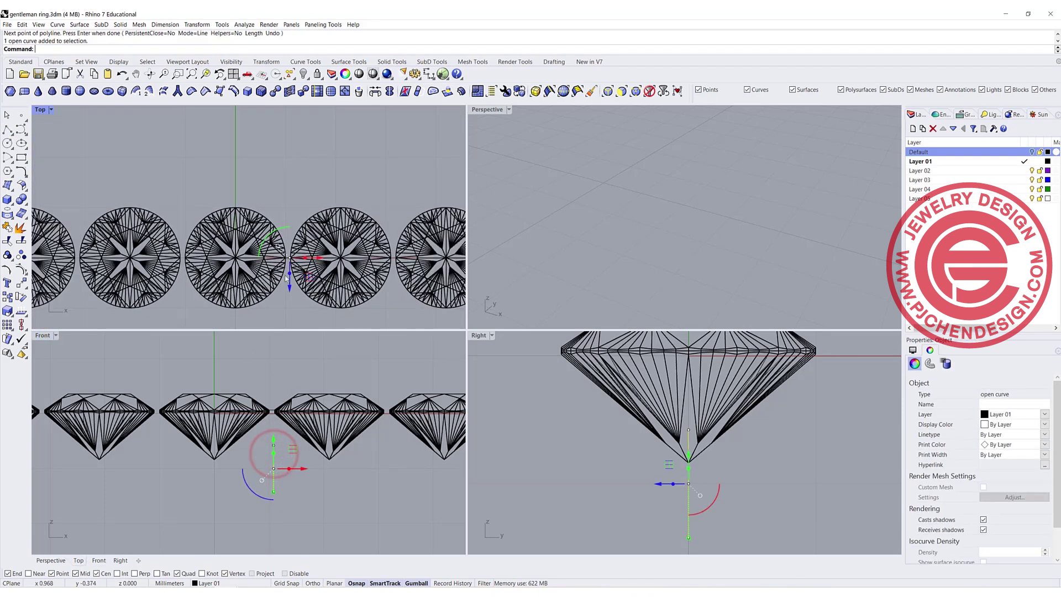
click(11, 202)
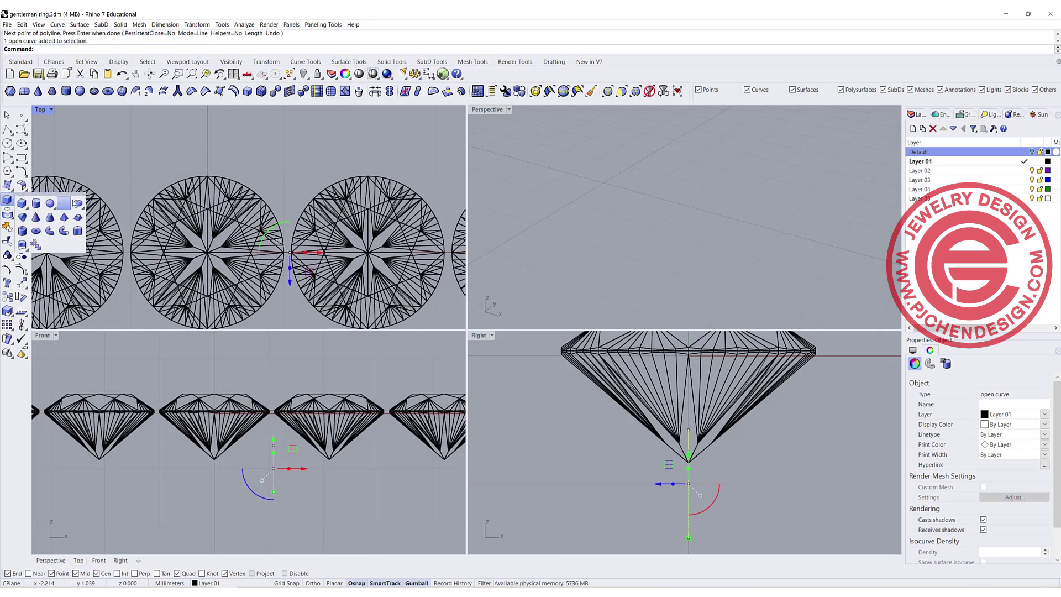
click(64, 232)
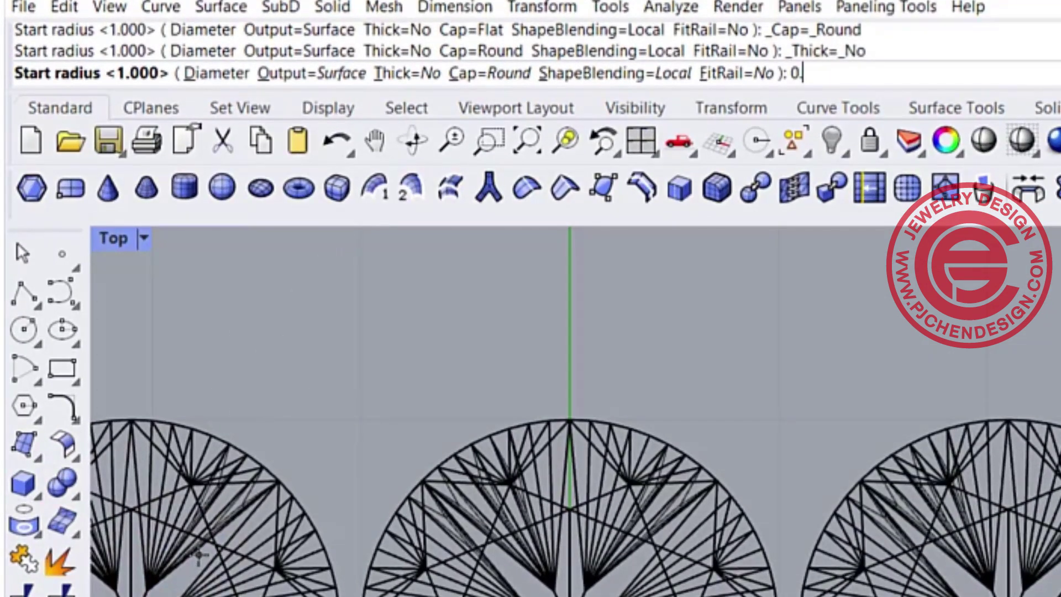
text(0.4)
key(Return)
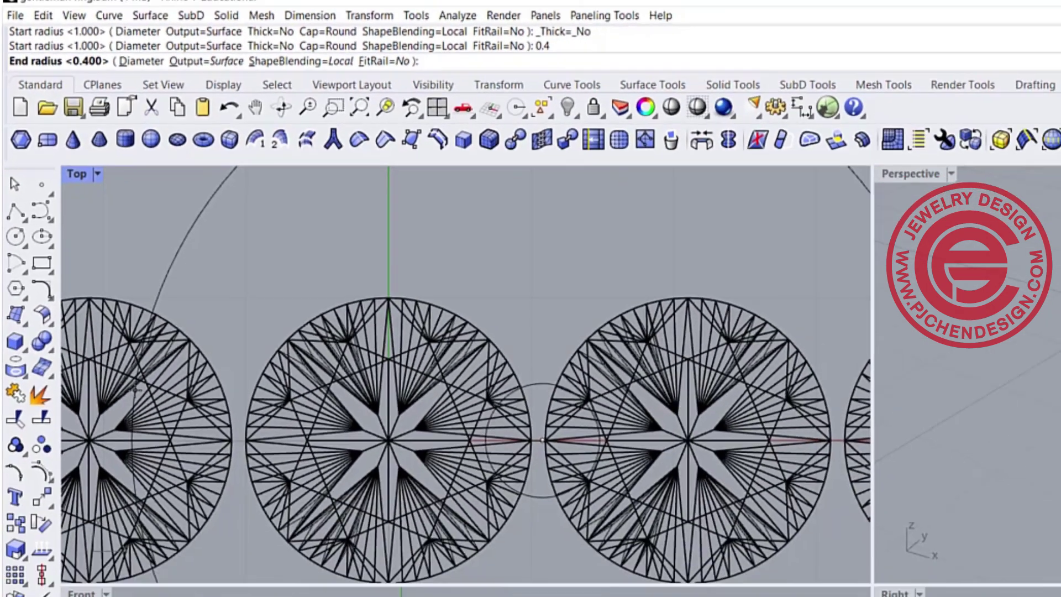
key(Return)
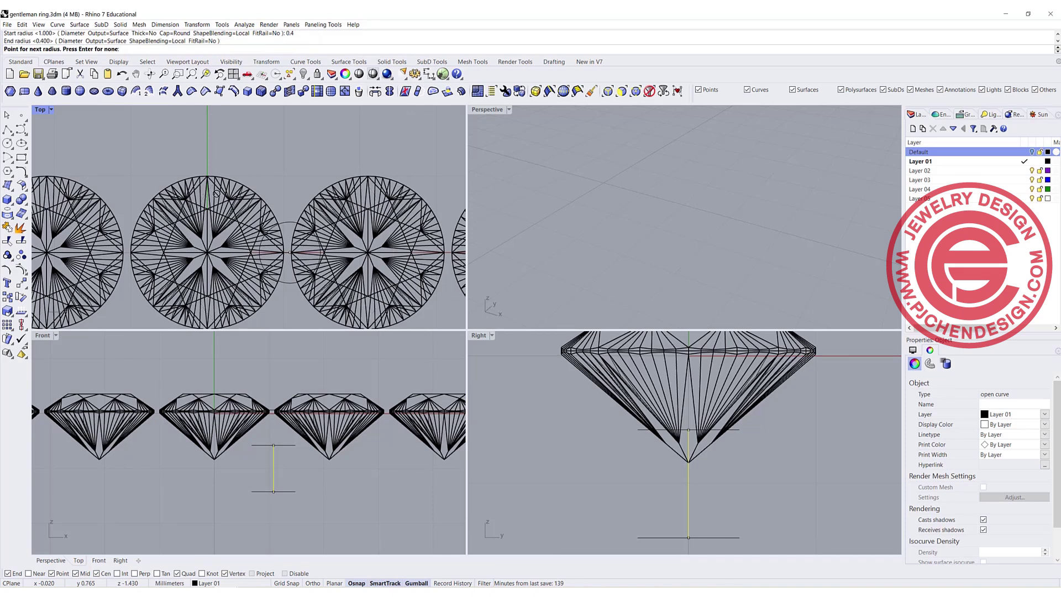
key(Return)
Move the 0.4 mm radius pipe up between the two stones as a prong trial, and delete it
click(286, 220)
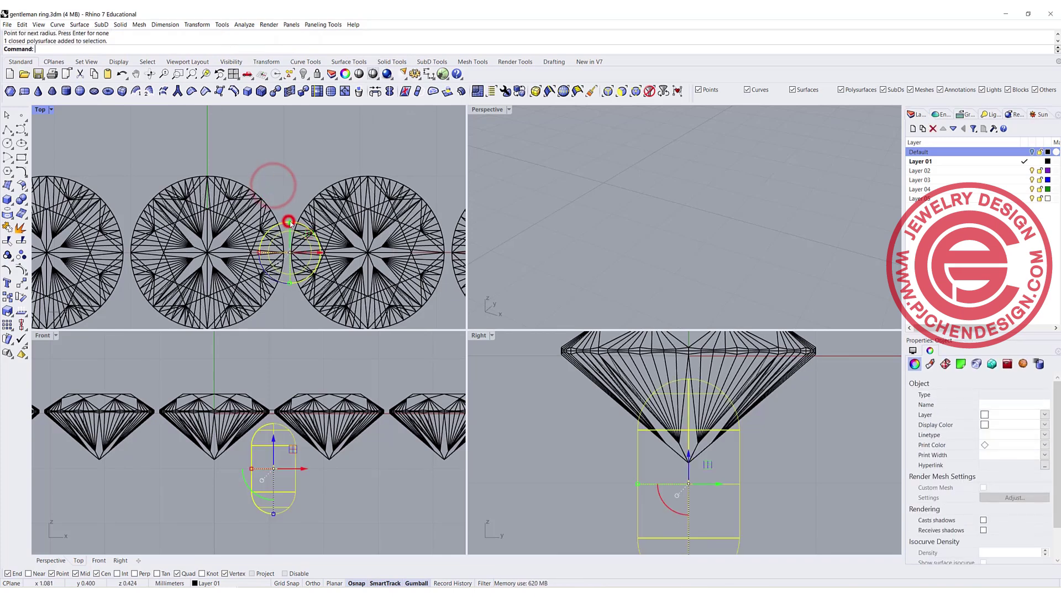
drag(311, 248, 305, 183)
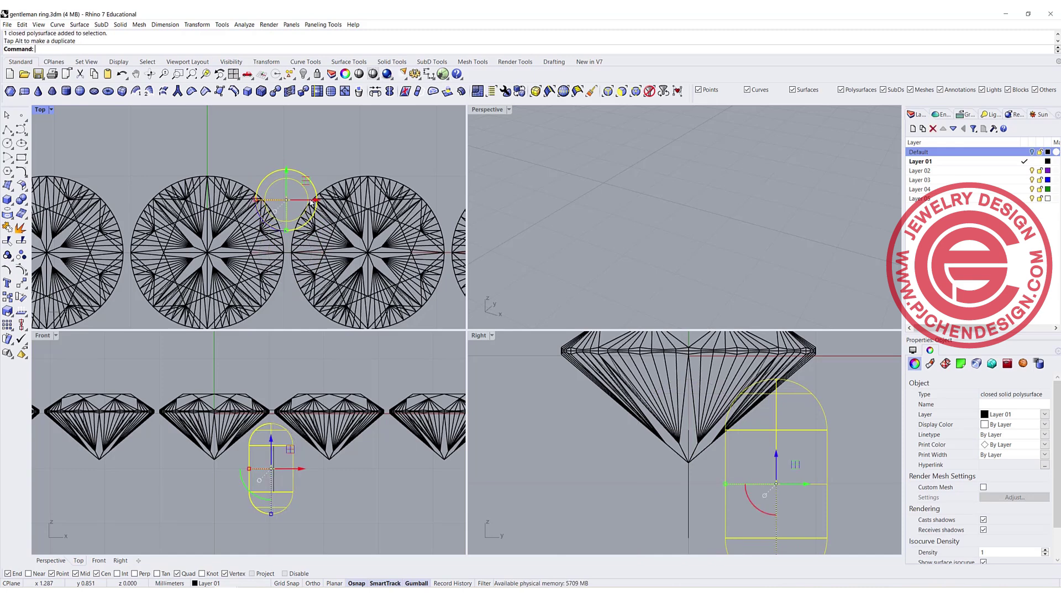
scroll(286, 203, up, 2)
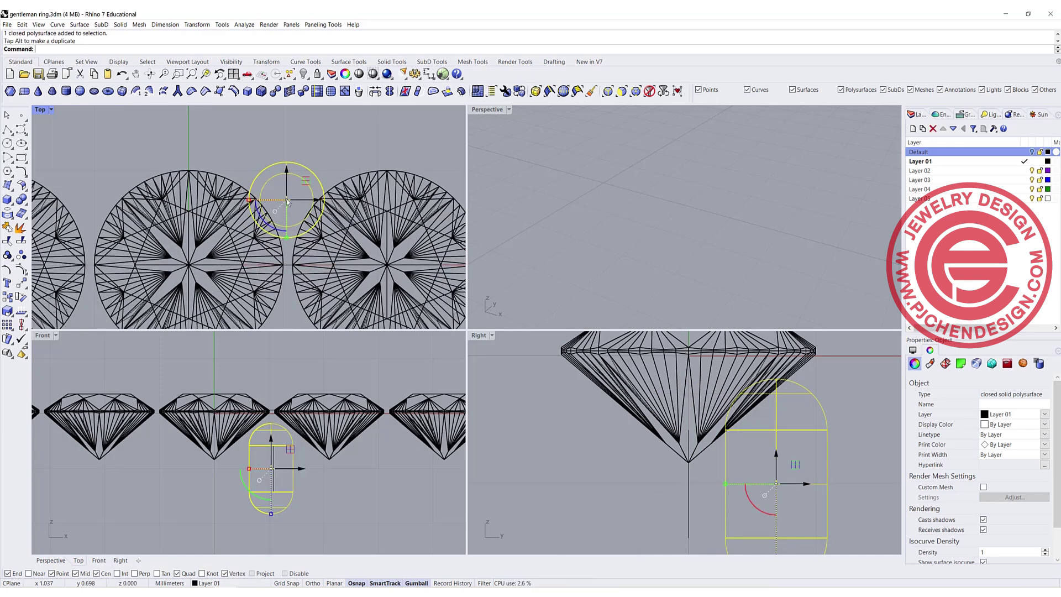
key(Delete)
right_click(285, 187)
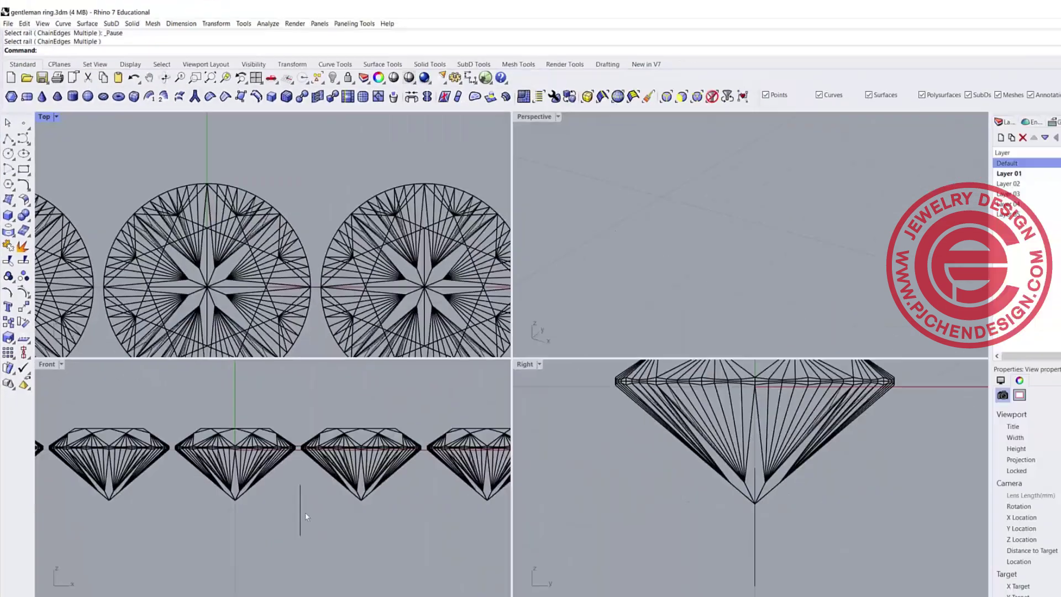
Create a round-capped pipe with a 0.35 mm start and end radius around the vertical line
click(272, 464)
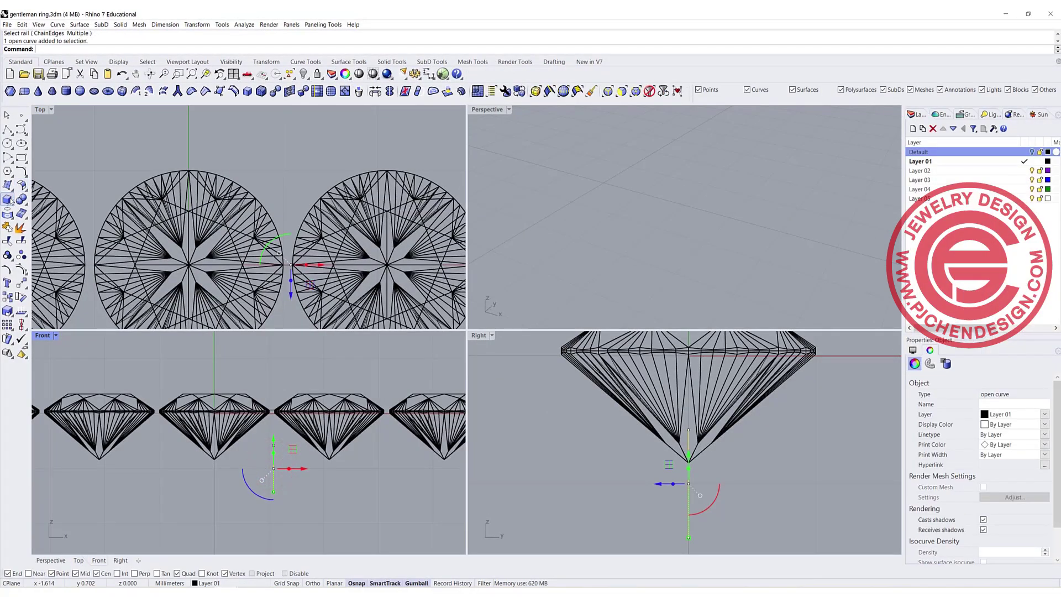
click(8, 199)
click(61, 228)
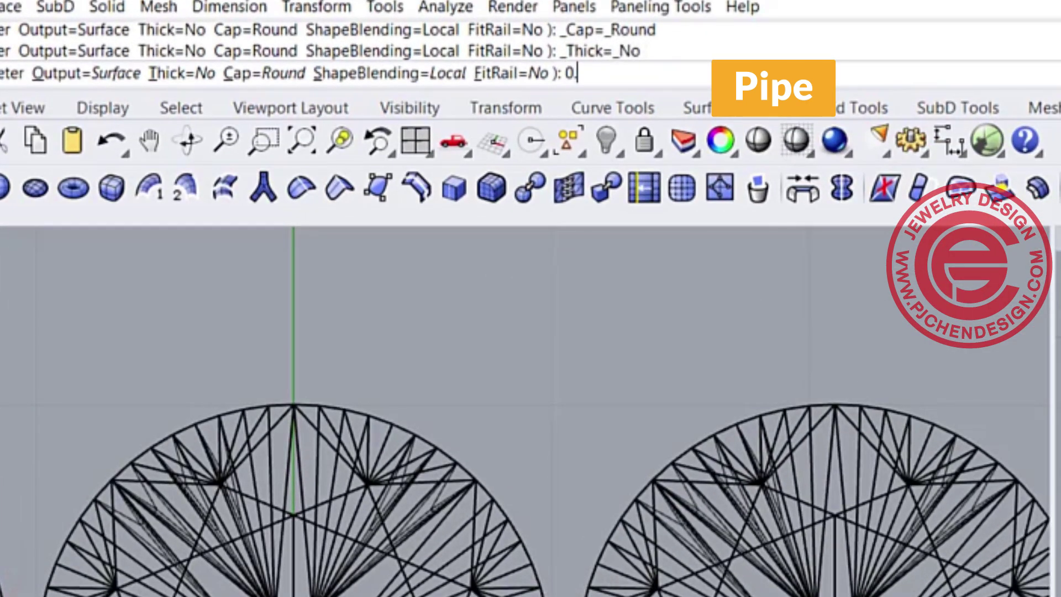
text(0.35)
key(Return)
key(Return)
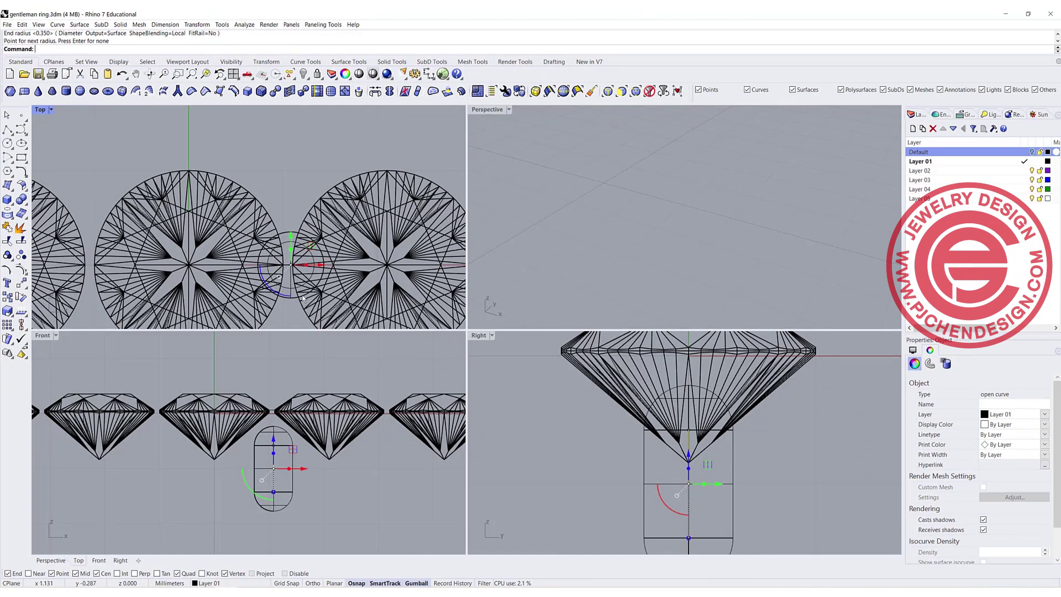
Align the vertical center of the 0.35 mm radius pipe to the midpoint of the gap between the two stones
scroll(303, 298, up, 4)
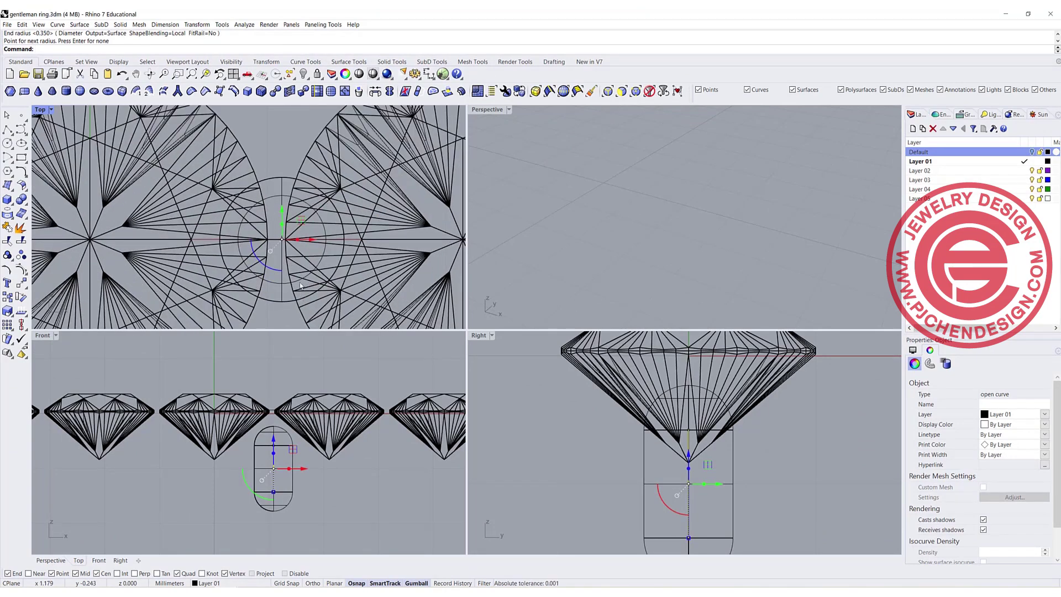
click(288, 292)
scroll(273, 225, down, 2)
scroll(274, 240, up, 4)
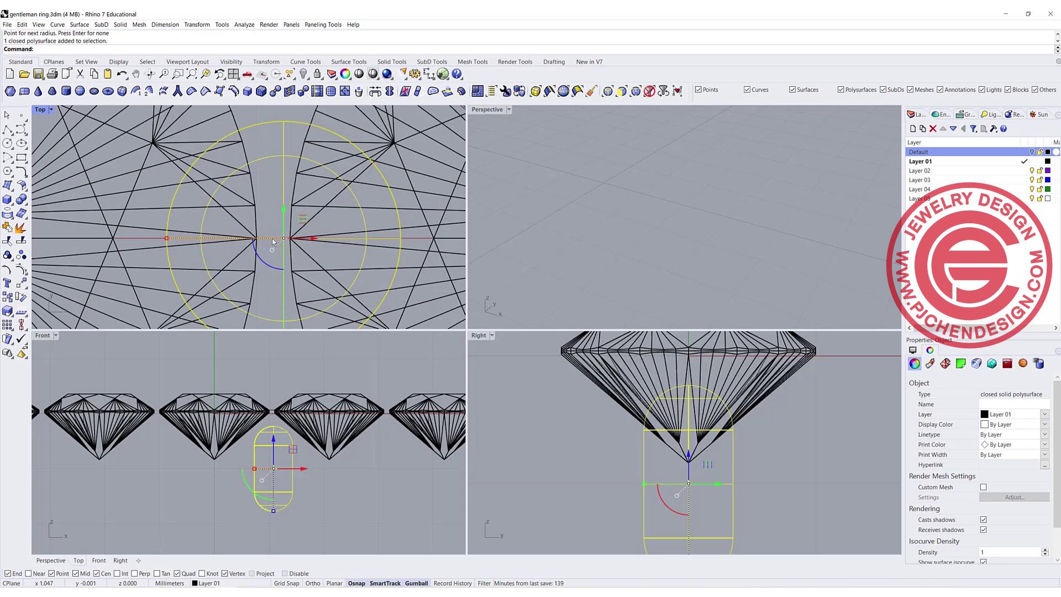
shift+click(272, 240)
click(270, 211)
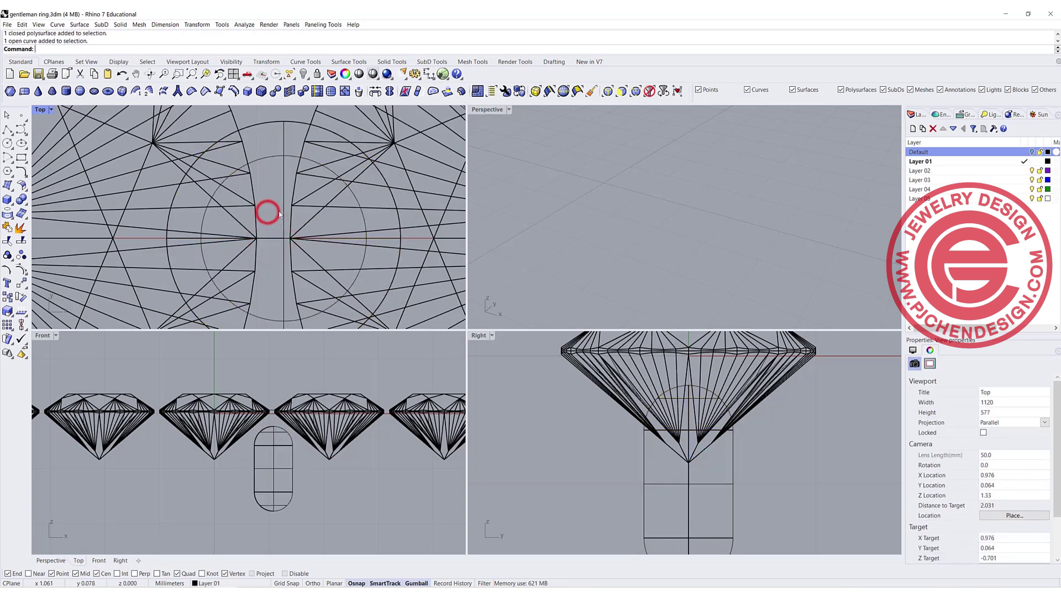
click(282, 210)
shift+click(279, 203)
click(22, 325)
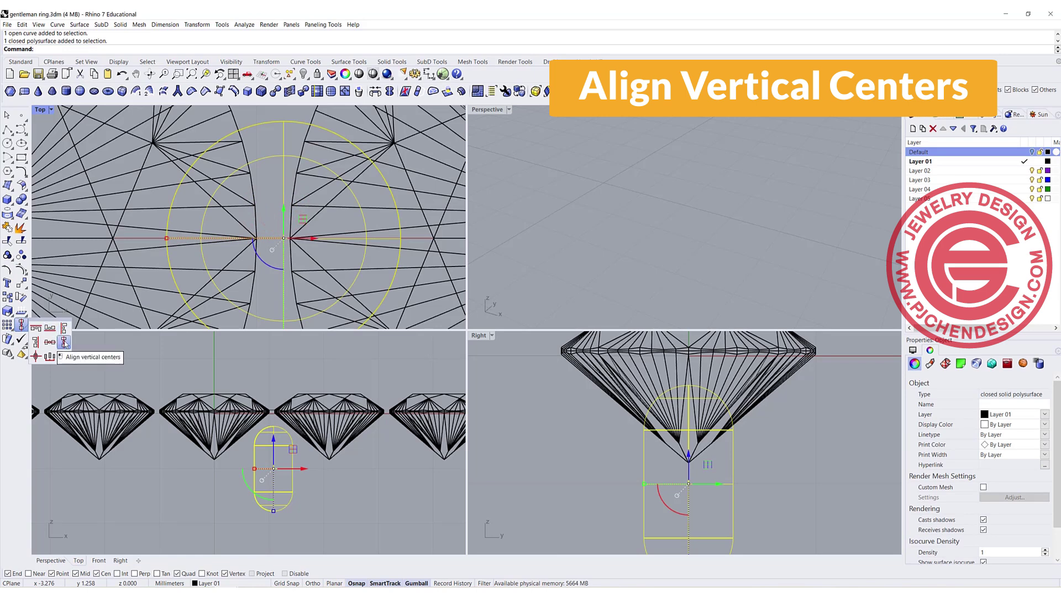
click(64, 342)
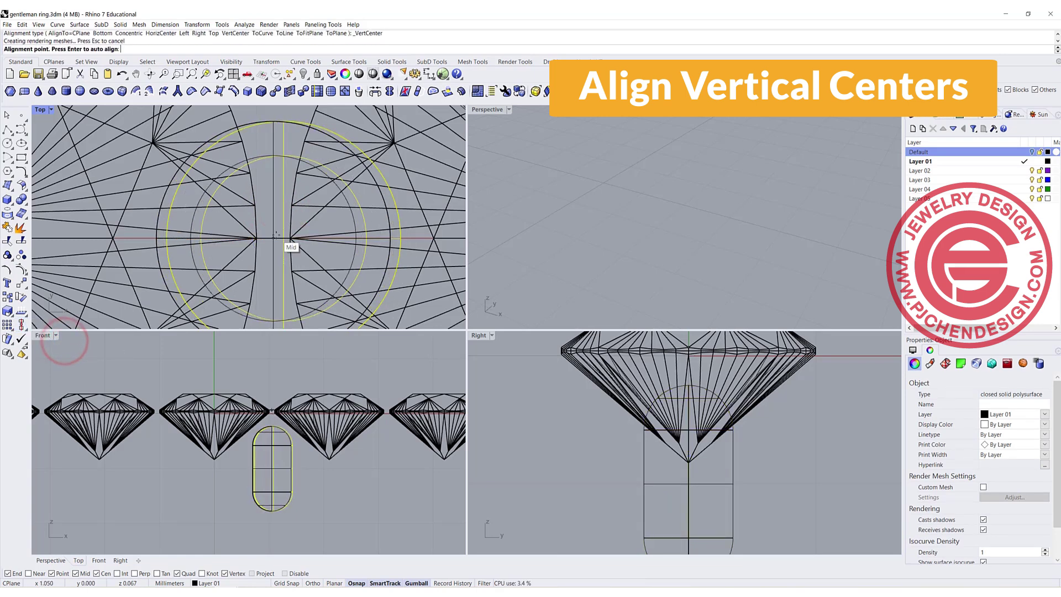
click(276, 235)
scroll(299, 216, down, 5)
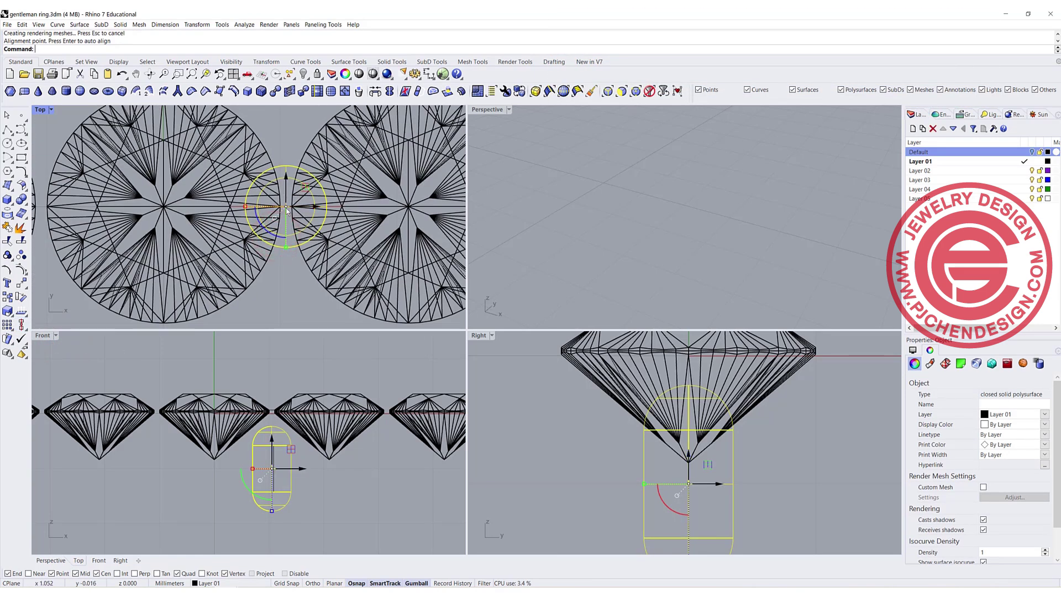
Move the pipe along Y in the Top view into the upper notch between the two stones, overlapping both stone edges
right_drag(287, 211, 290, 239)
drag(290, 222, 292, 145)
scroll(314, 193, down, 6)
scroll(293, 165, up, 6)
key(Escape)
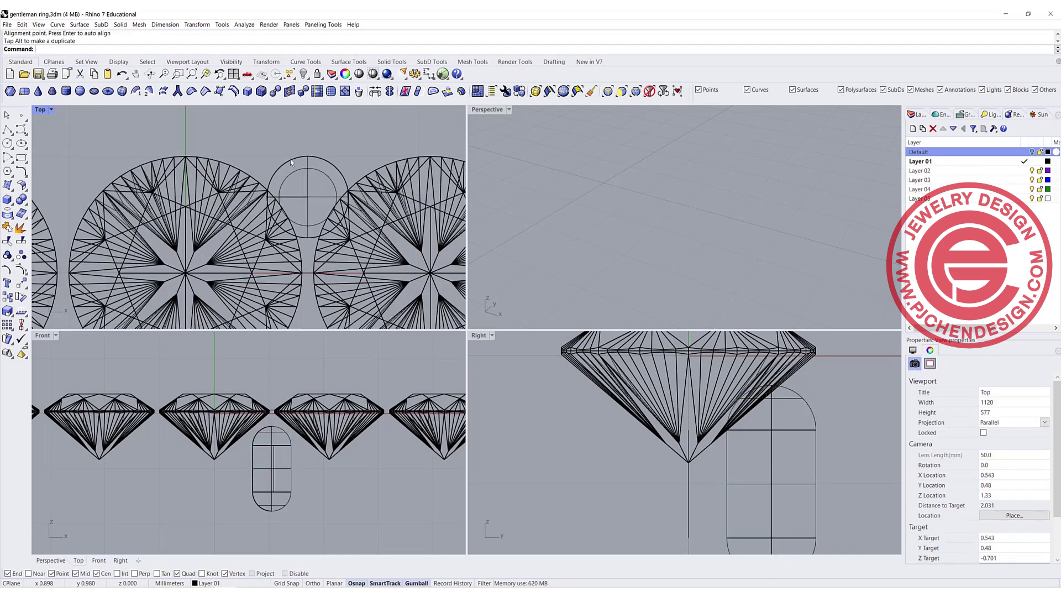
right_drag(320, 163, 289, 169)
drag(281, 163, 275, 193)
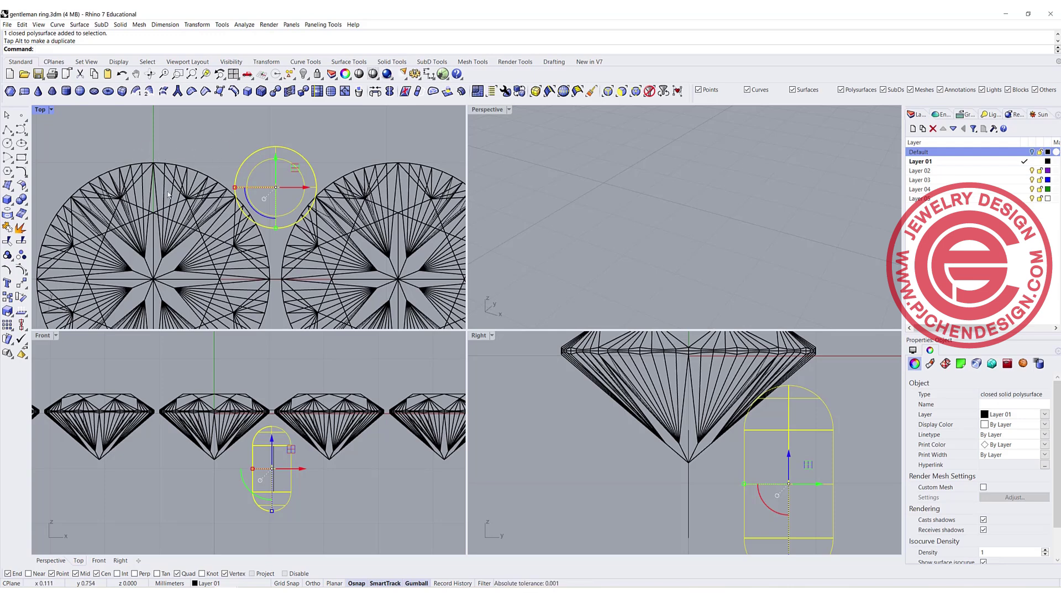
drag(275, 160, 276, 177)
click(338, 154)
scroll(302, 193, up, 4)
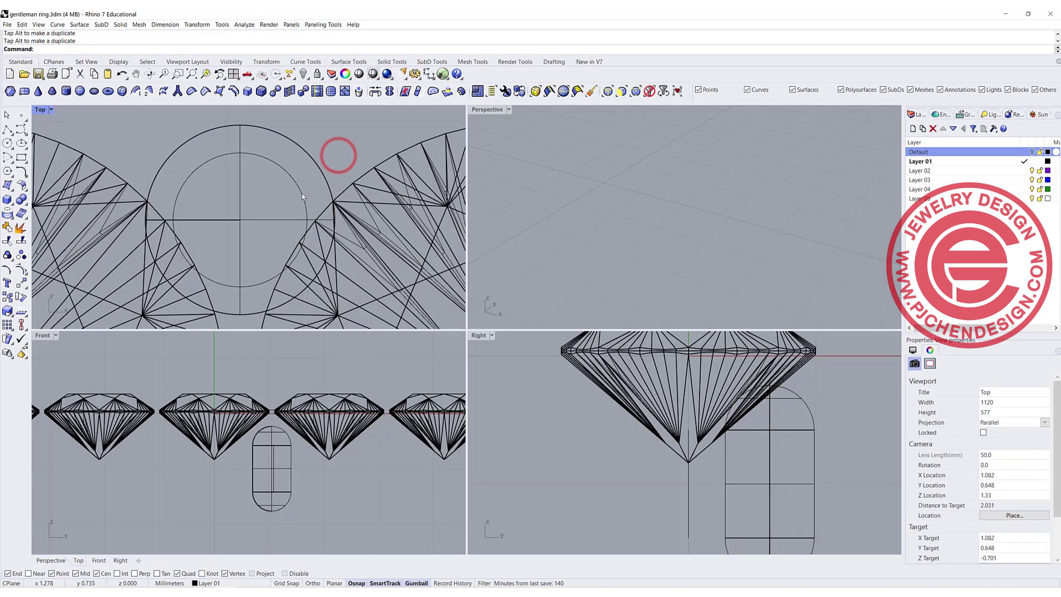
Mirror a copy of the prong across the stone row's horizontal centerline, starting the mirror plane at the gap's midpoint
click(332, 167)
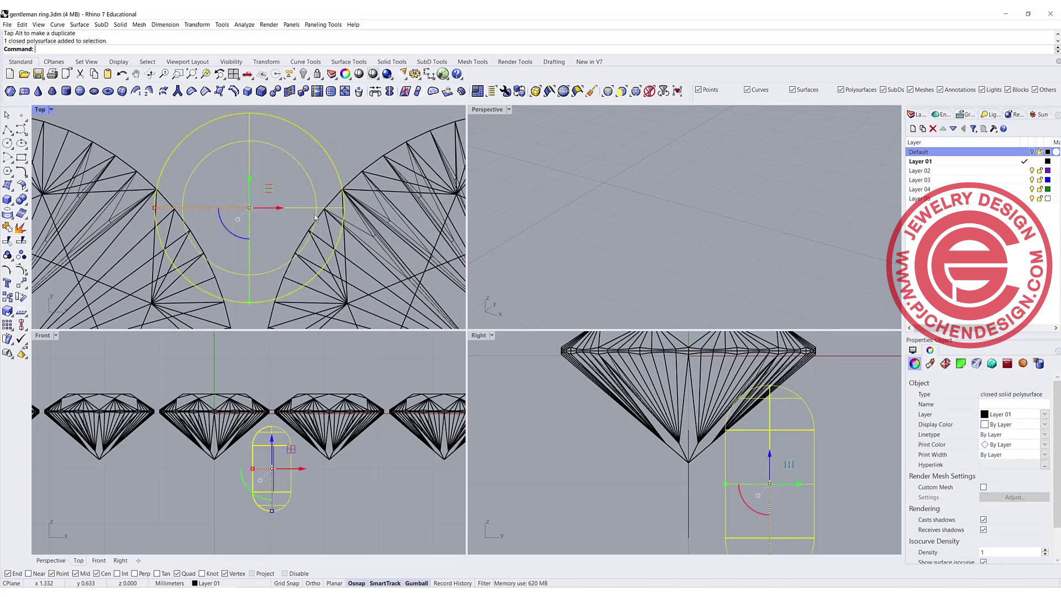
scroll(343, 226, down, 4)
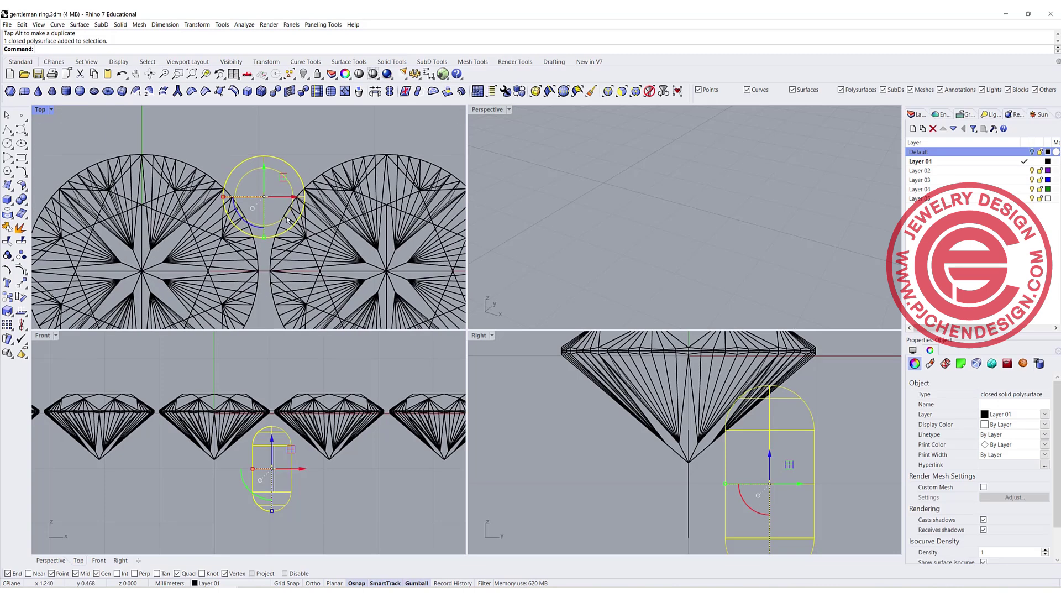
scroll(287, 233, down, 5)
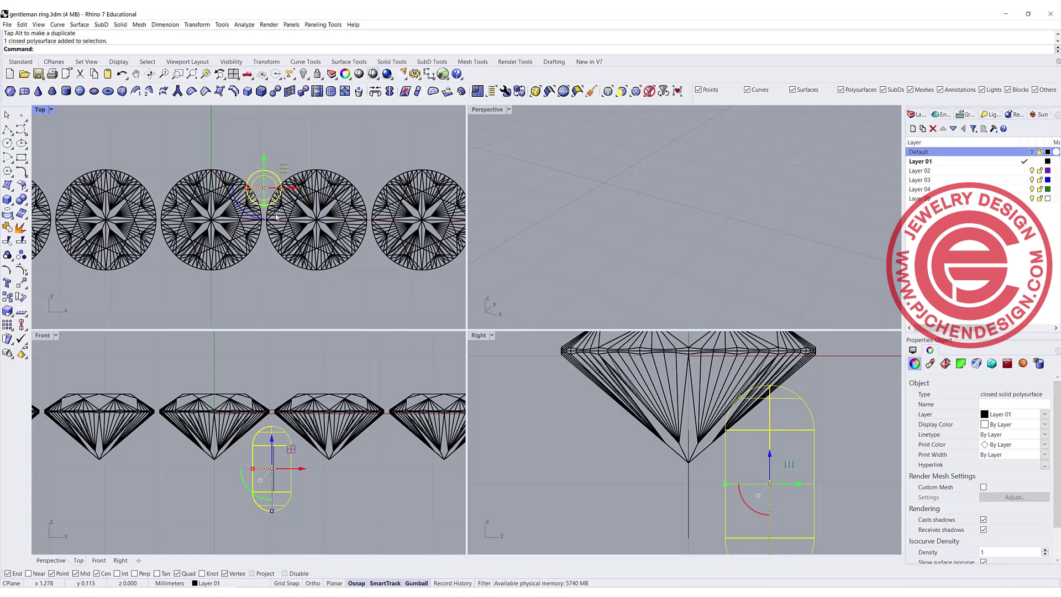
click(22, 285)
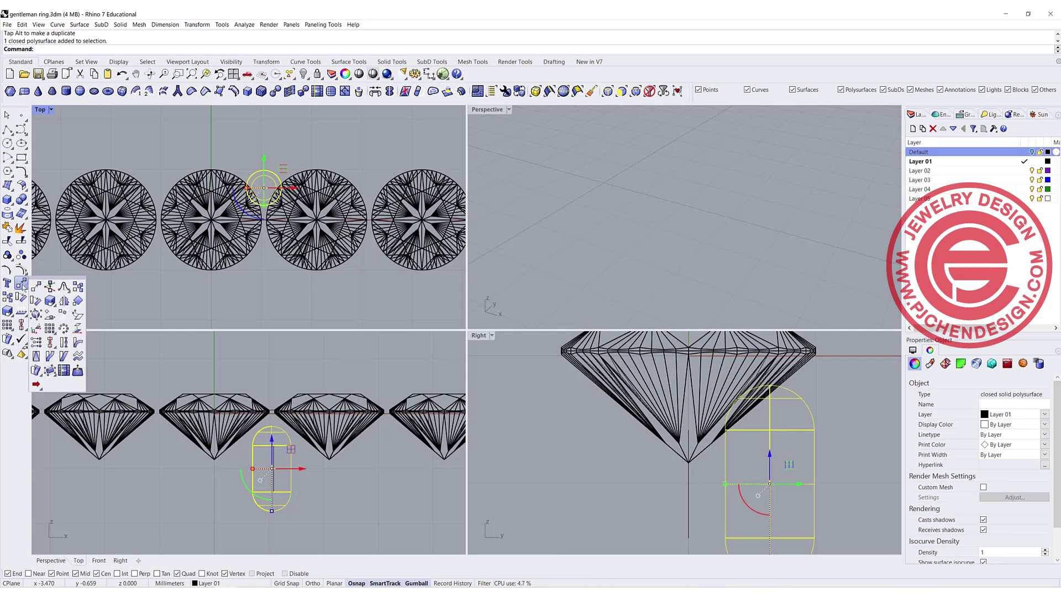
click(63, 300)
click(266, 218)
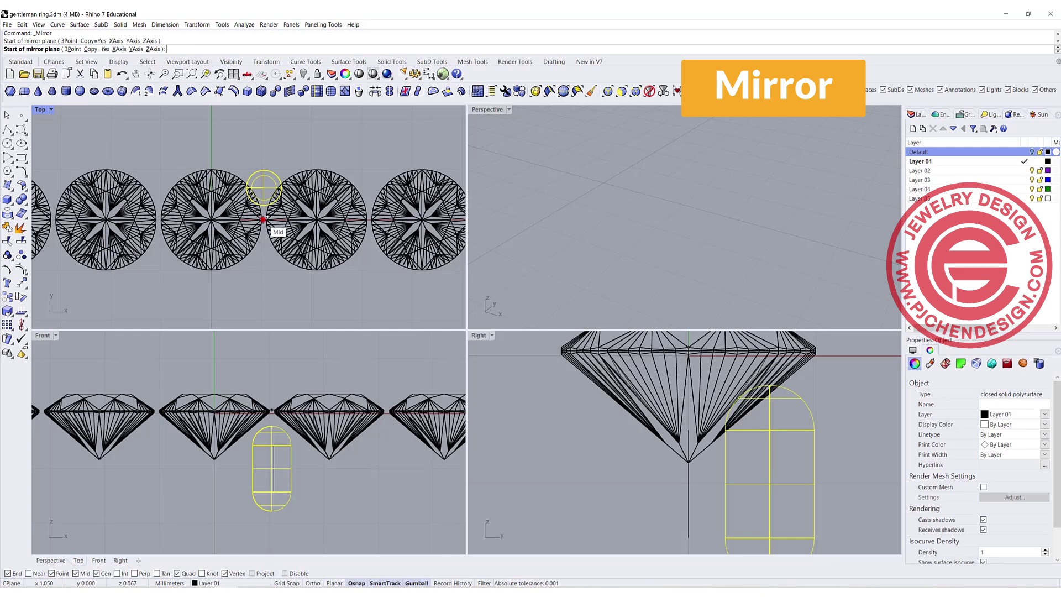
click(229, 223)
Linear-array the prong pair along the stone row at 2.1 mm spacing toward positive X, giving four pairs up to the end stone
scroll(261, 242, down, 5)
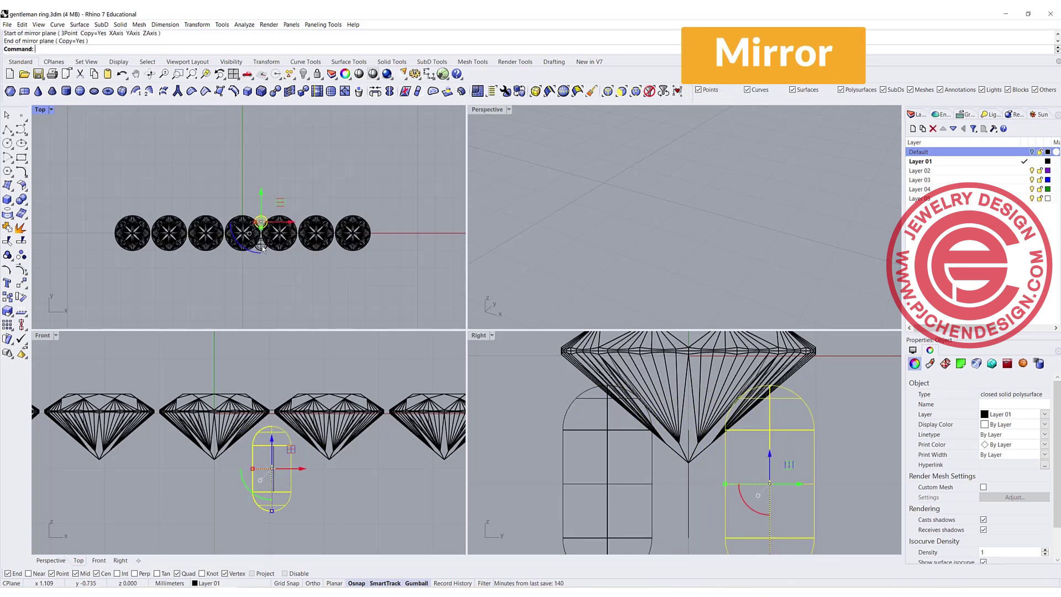
scroll(263, 250, up, 3)
click(261, 249)
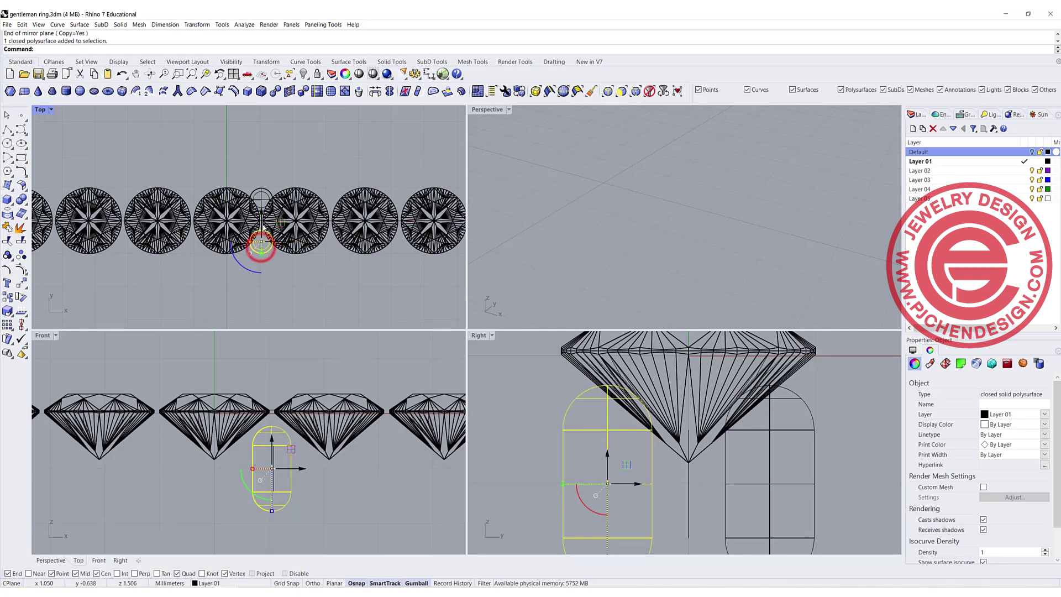
shift+click(261, 187)
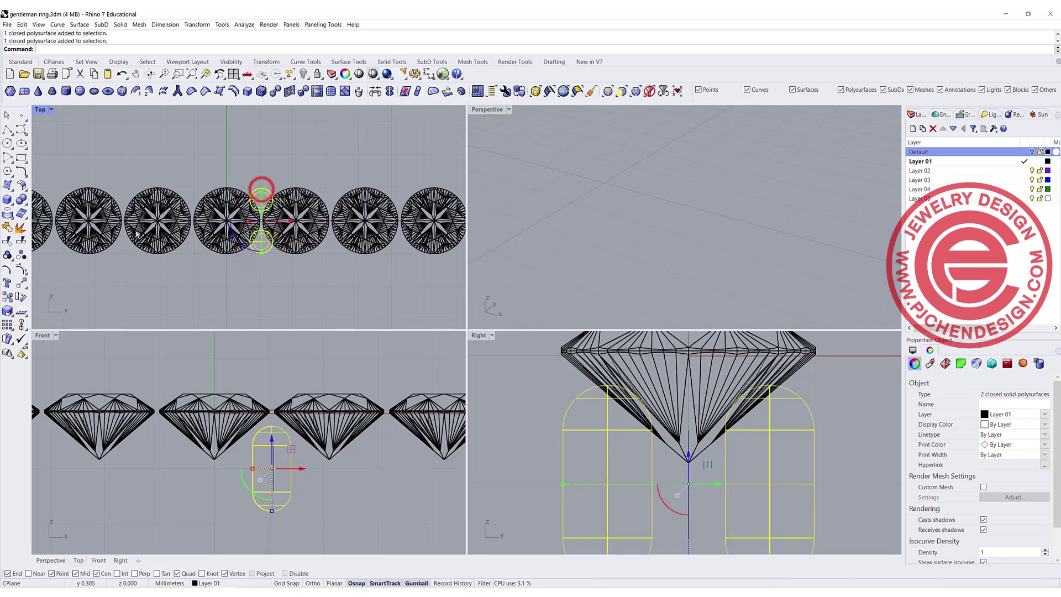
click(10, 325)
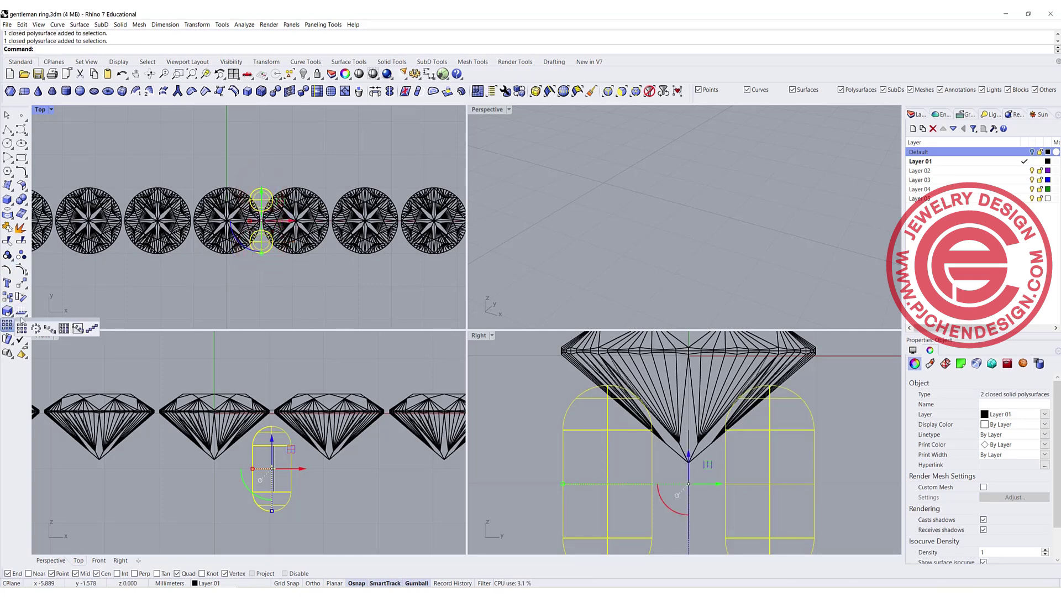
click(90, 328)
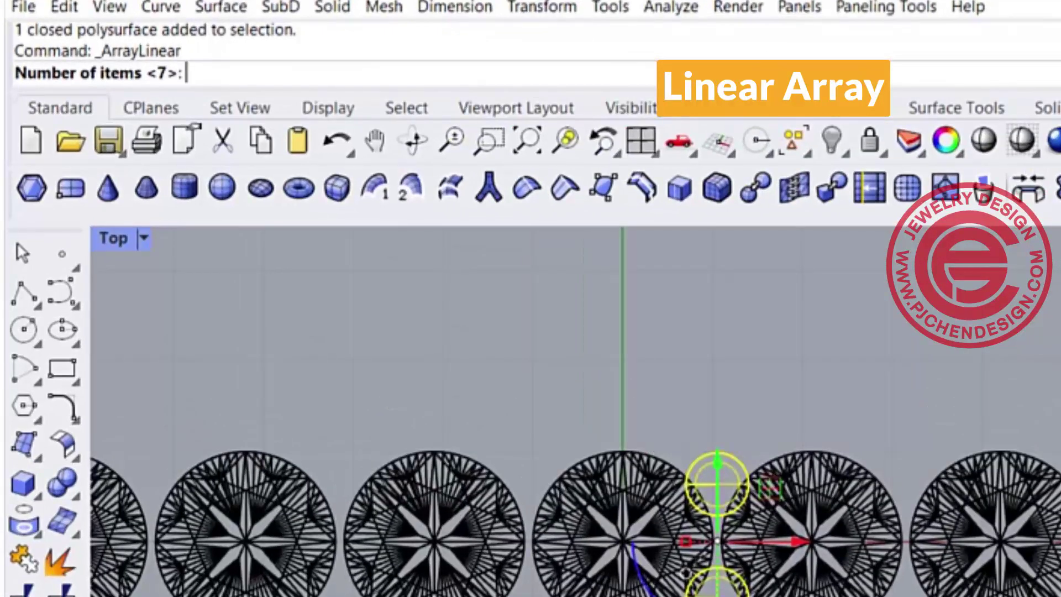
key(Return)
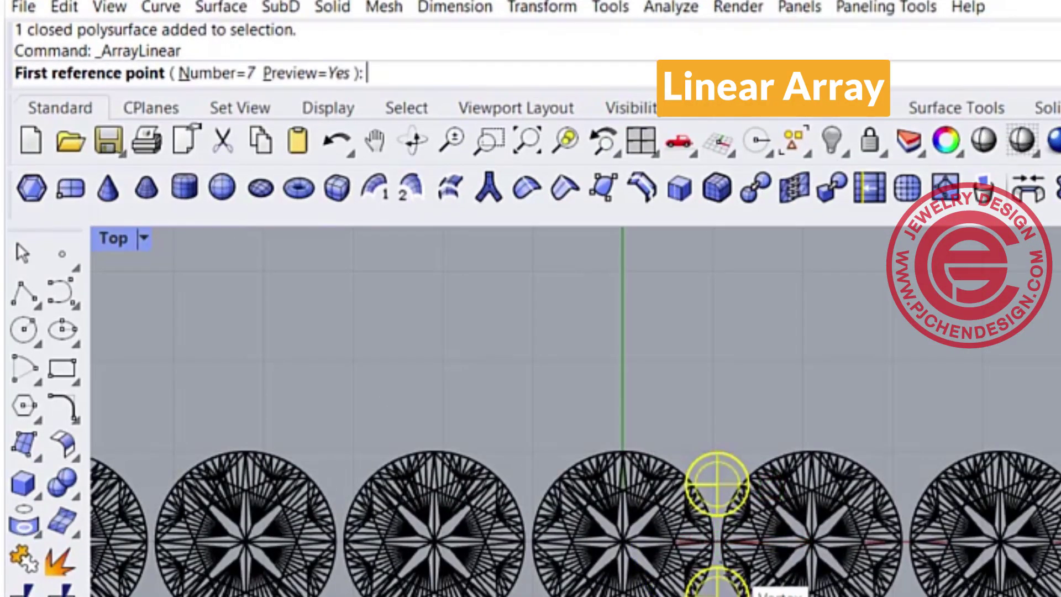
scroll(712, 544, up, 5)
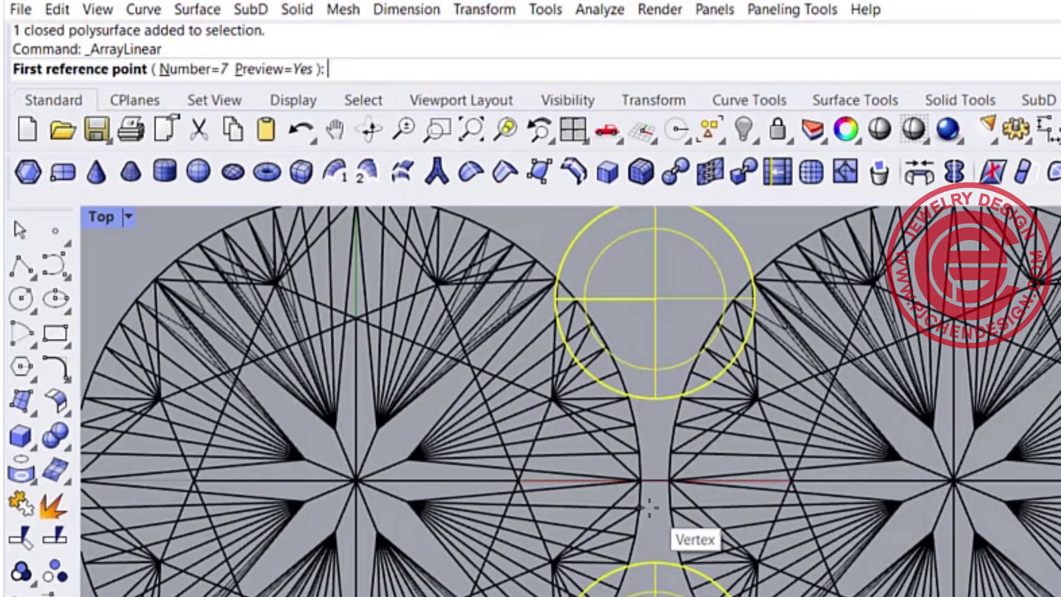
scroll(718, 558, down, 6)
click(137, 223)
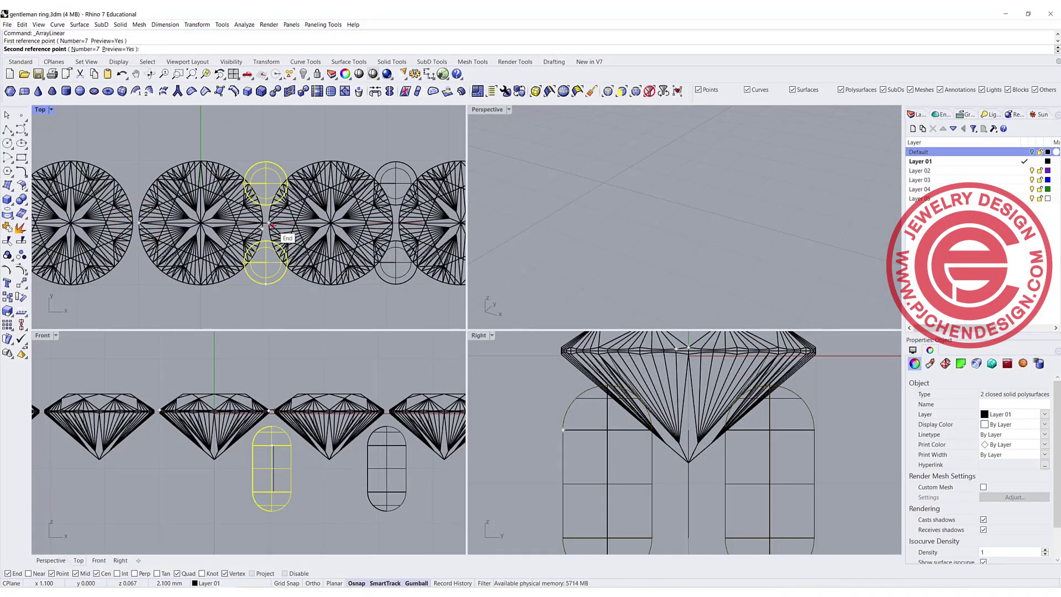
click(268, 223)
scroll(358, 250, down, 8)
right_click(369, 280)
scroll(370, 280, down, 8)
right_drag(381, 293, 292, 267)
scroll(337, 262, up, 4)
Mirror copies of the eight arrayed prongs across the Y axis, with the mirror plane starting at the origin (0)
click(284, 177)
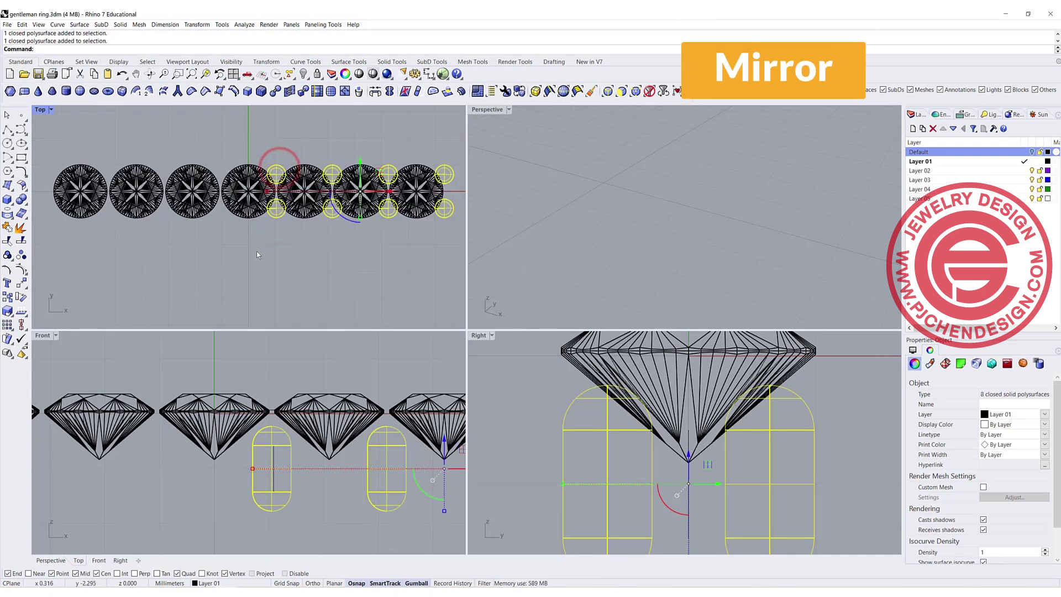
key(Return)
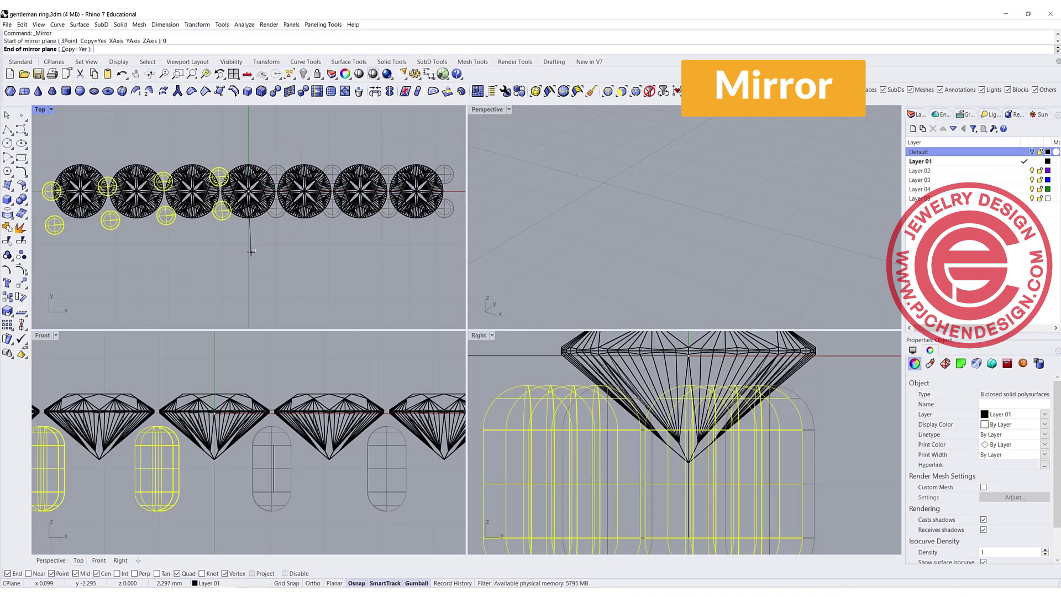
key(F8)
click(249, 252)
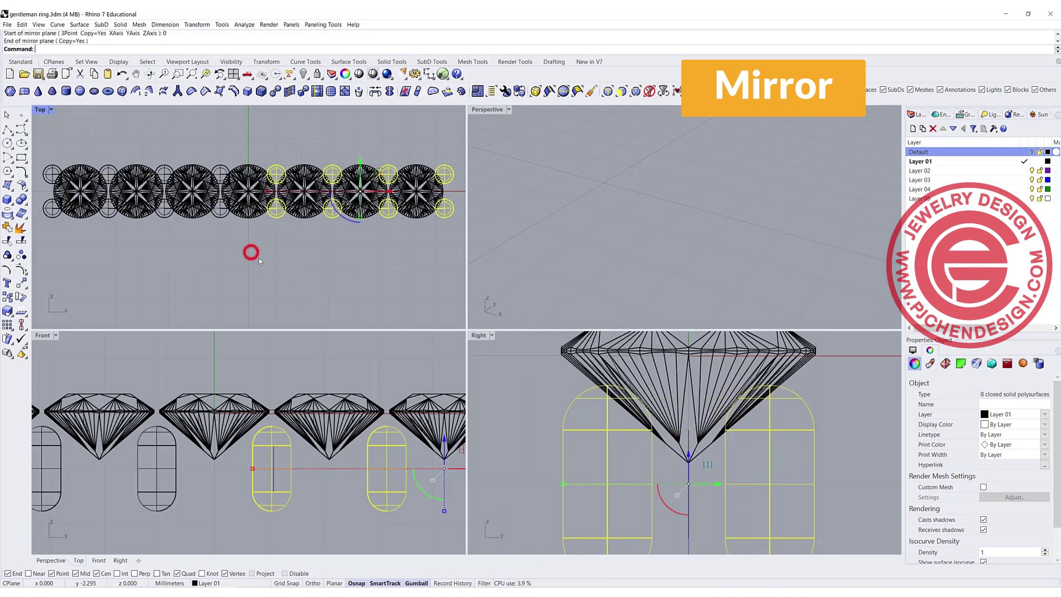
click(322, 266)
Delete the lower outermost prong at each end of the stone row in the Top view
scroll(250, 231, down, 2)
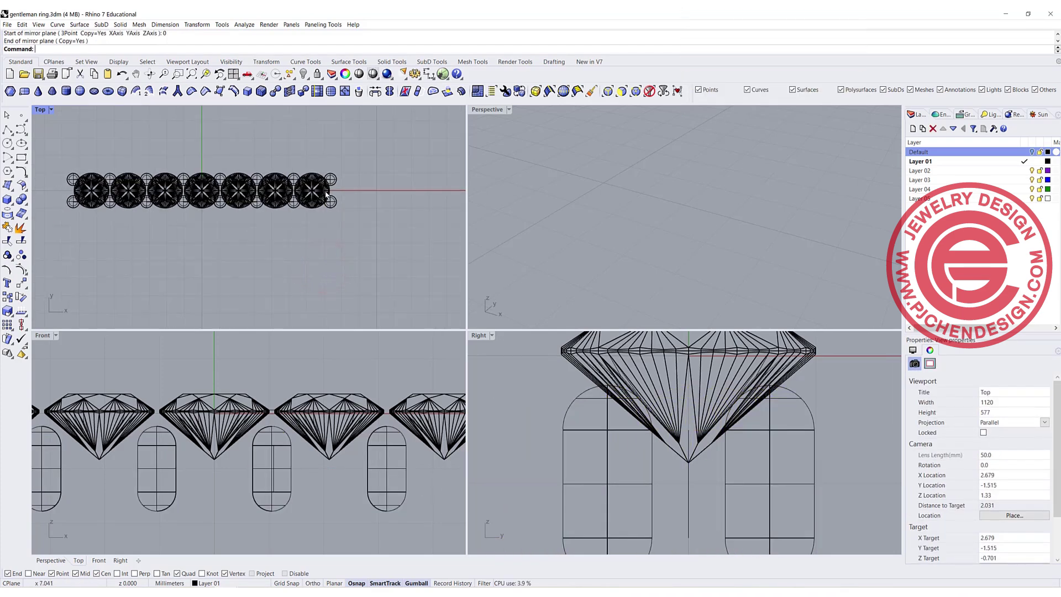
scroll(330, 190, up, 5)
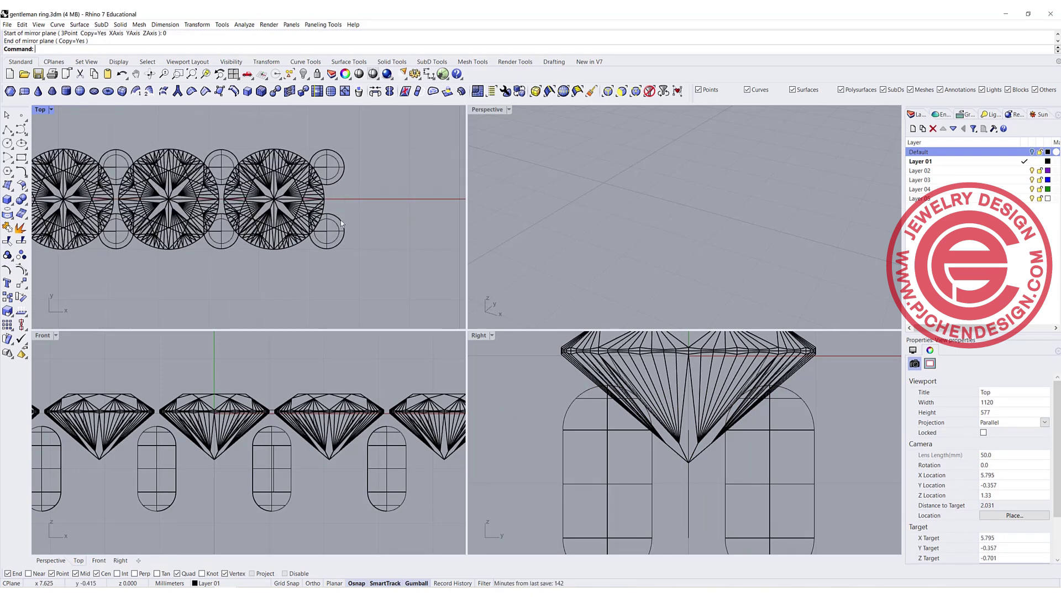
click(340, 220)
key(Delete)
scroll(266, 226, down, 3)
right_drag(267, 226, 395, 224)
right_drag(138, 221, 220, 221)
click(157, 225)
key(Delete)
scroll(156, 197, up, 4)
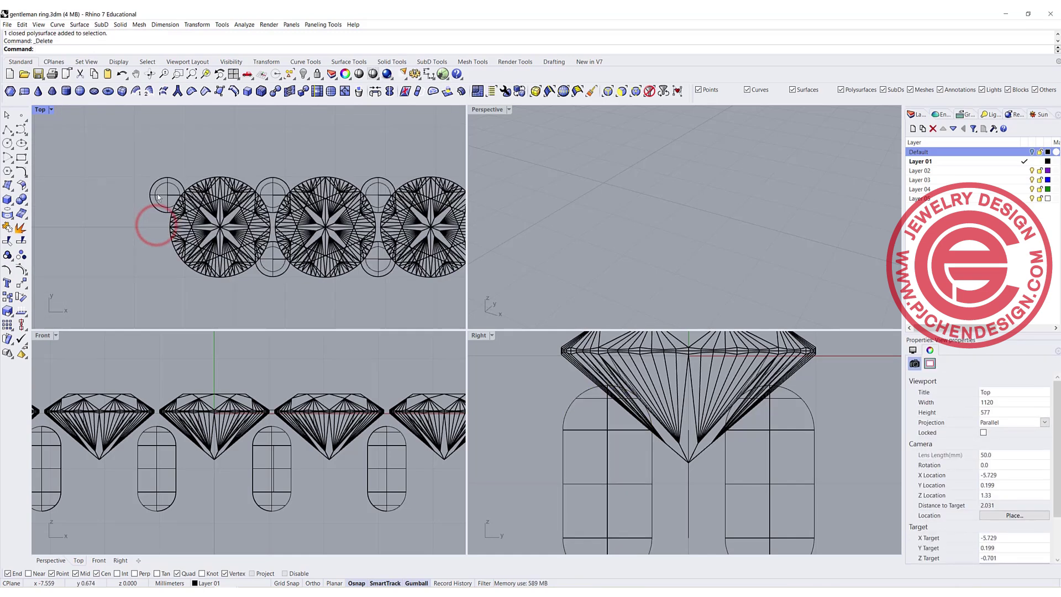
Align the horizontal center of the remaining outermost prong at the row's negative-X end to the origin (0)
click(157, 196)
right_drag(150, 202, 121, 203)
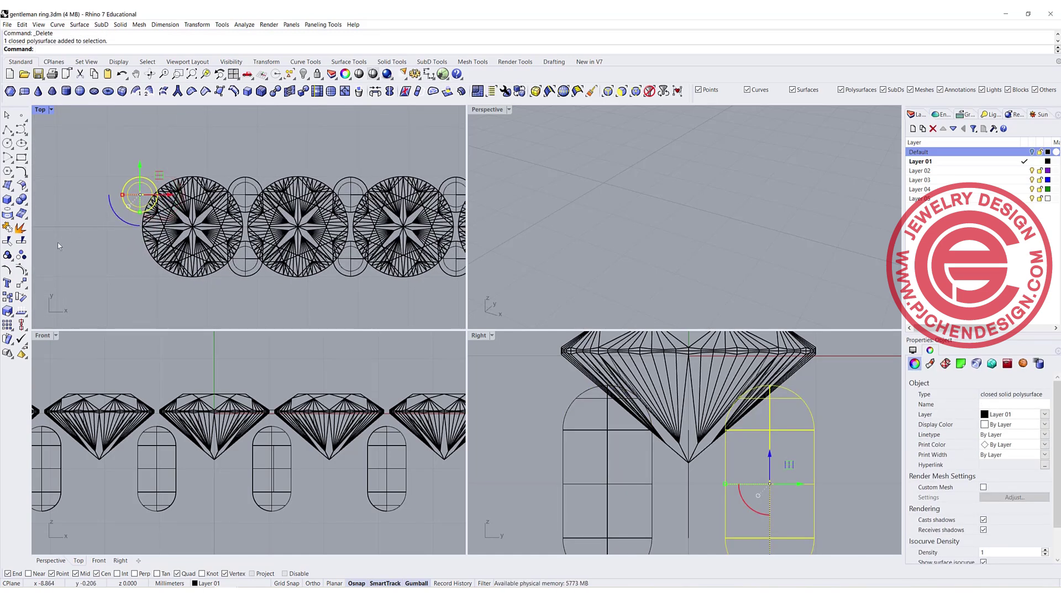
click(24, 283)
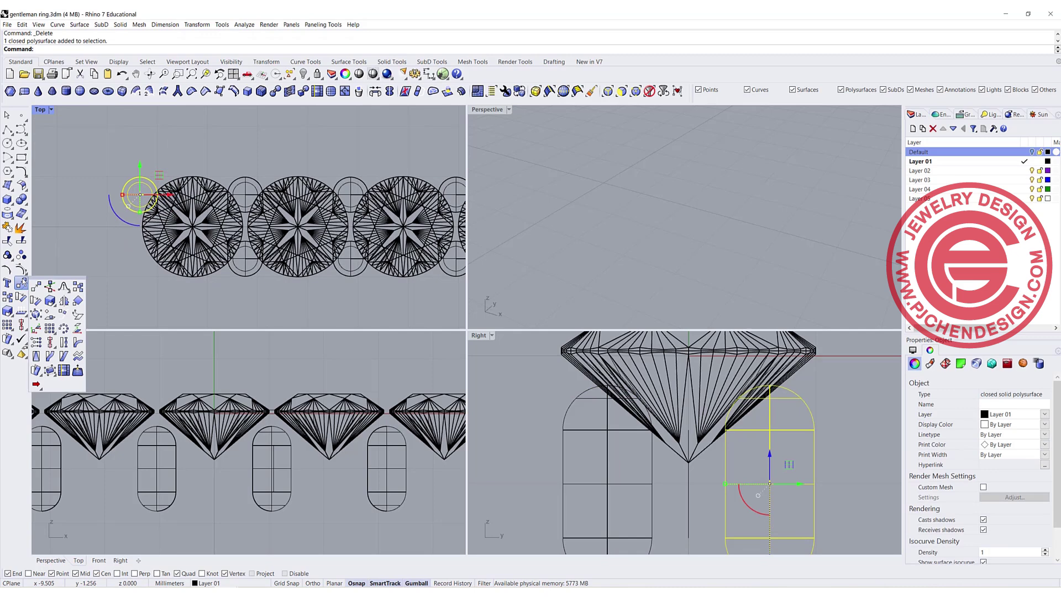
click(23, 327)
click(46, 341)
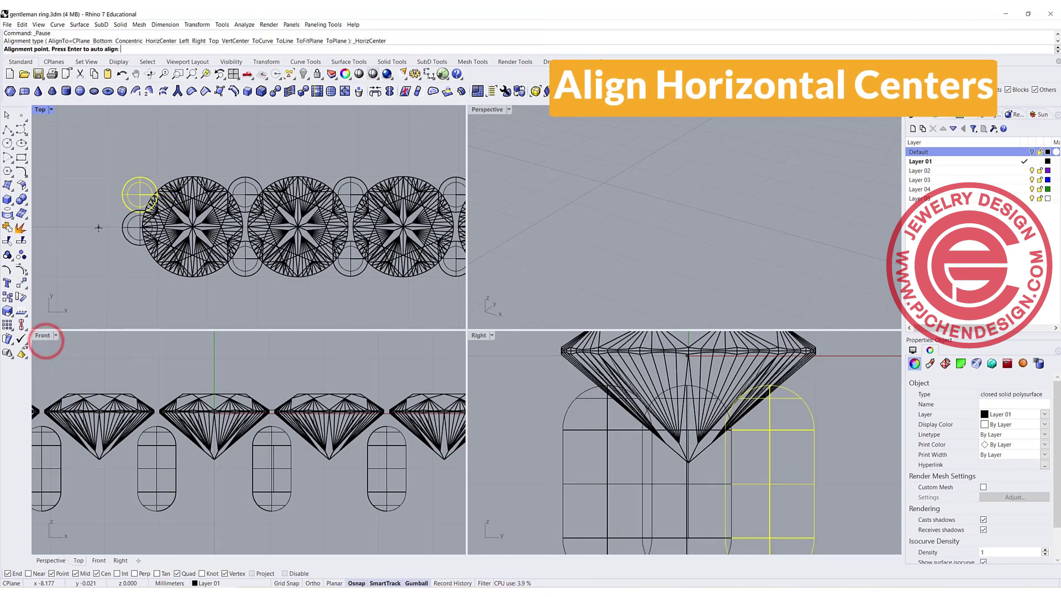
text(0)
key(Return)
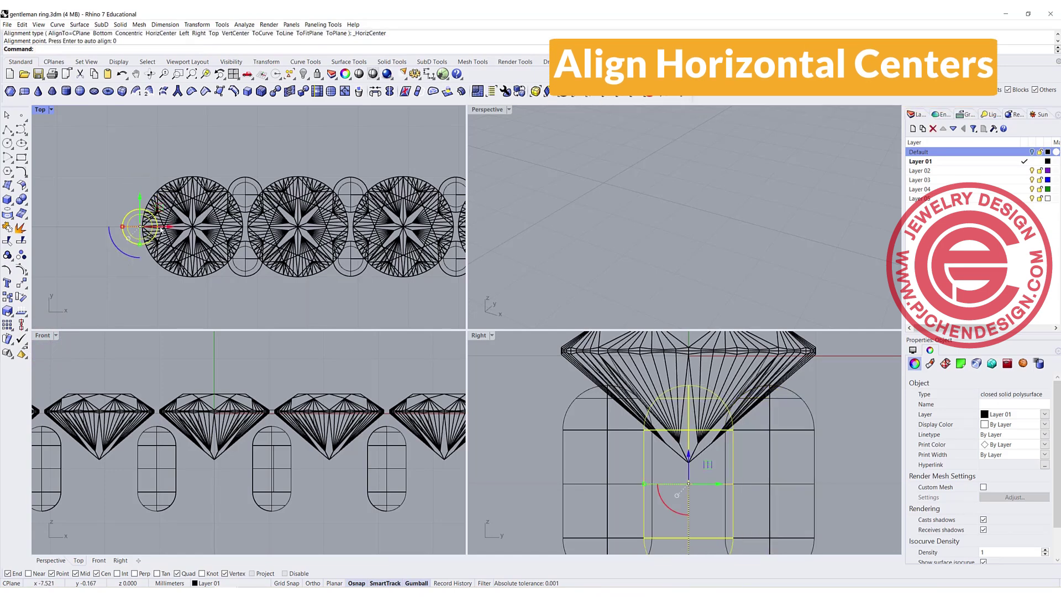
Move the centered end prong slightly outward along X, keeping it overlapping the end stone's edge
scroll(170, 226, up, 2)
drag(159, 229, 143, 229)
click(106, 295)
Delete the remaining upper outermost prong at the positive-X end of the row
scroll(172, 209, down, 12)
right_drag(332, 260, 89, 284)
scroll(320, 221, up, 6)
click(338, 221)
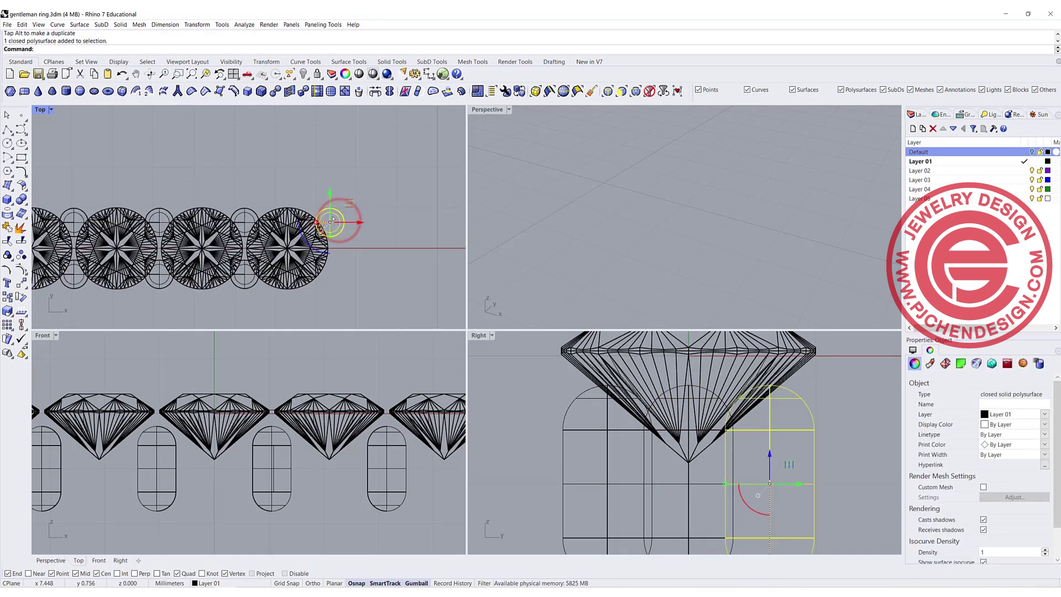
key(Delete)
Mirror a copy of the centered end prong across the Y axis from the origin (0) to the row's opposite end
scroll(144, 232, down, 3)
scroll(144, 232, up, 2)
scroll(144, 232, down, 1)
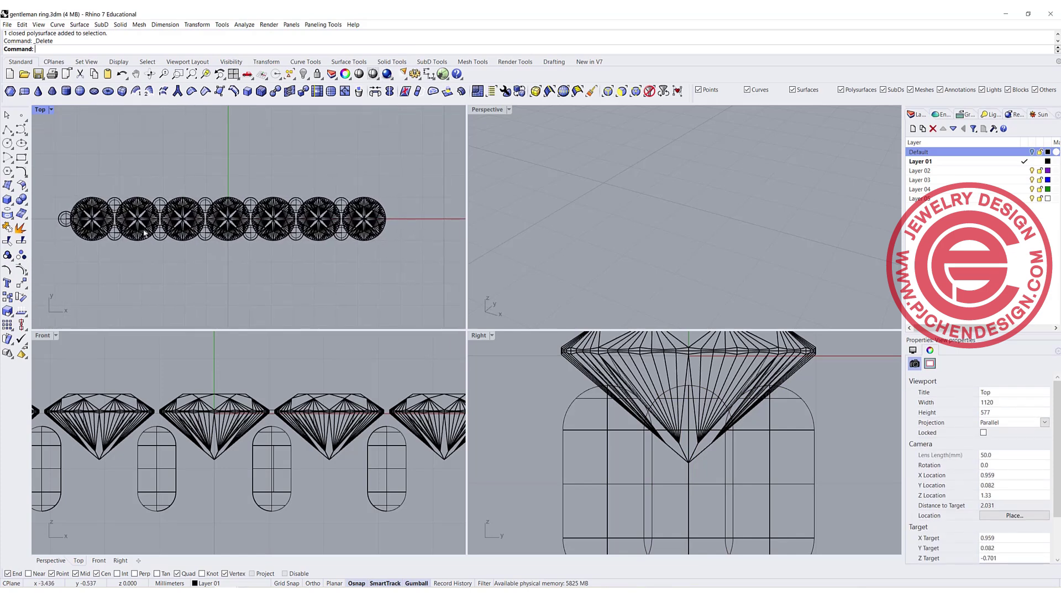
click(60, 220)
click(26, 281)
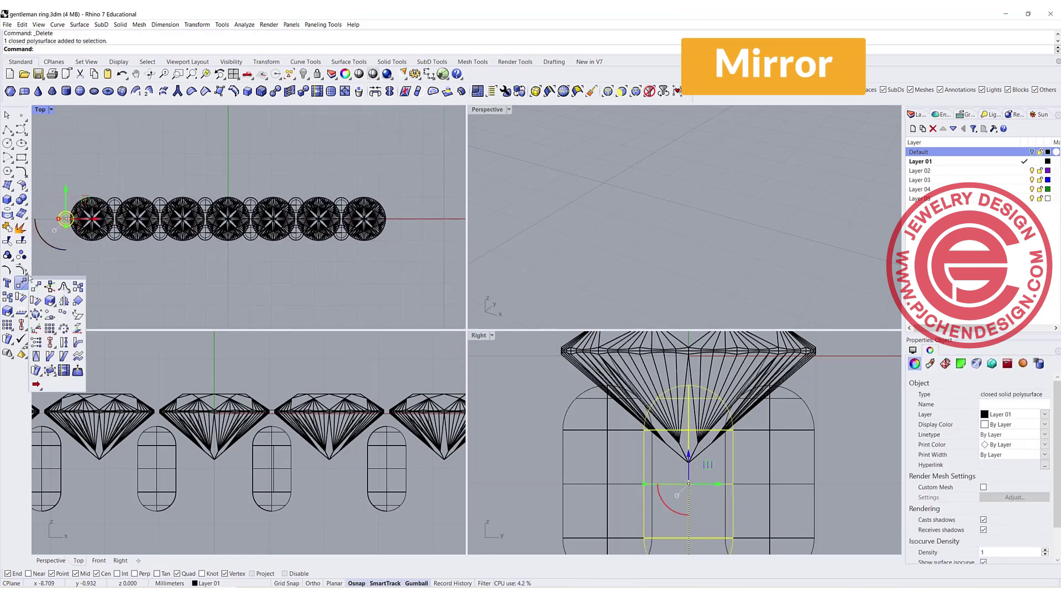
click(63, 300)
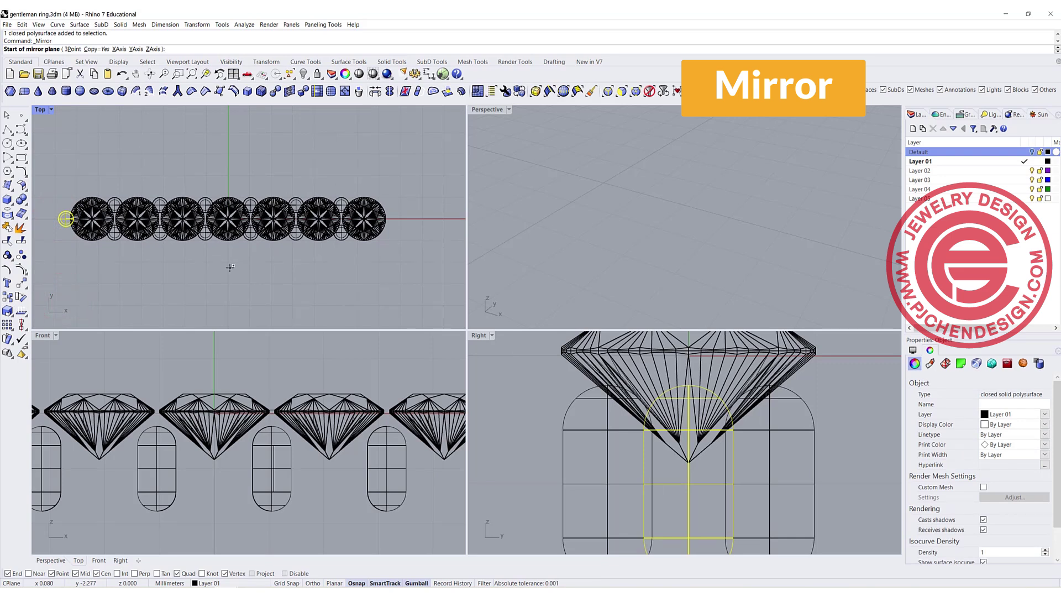
text(0)
key(Return)
click(230, 287)
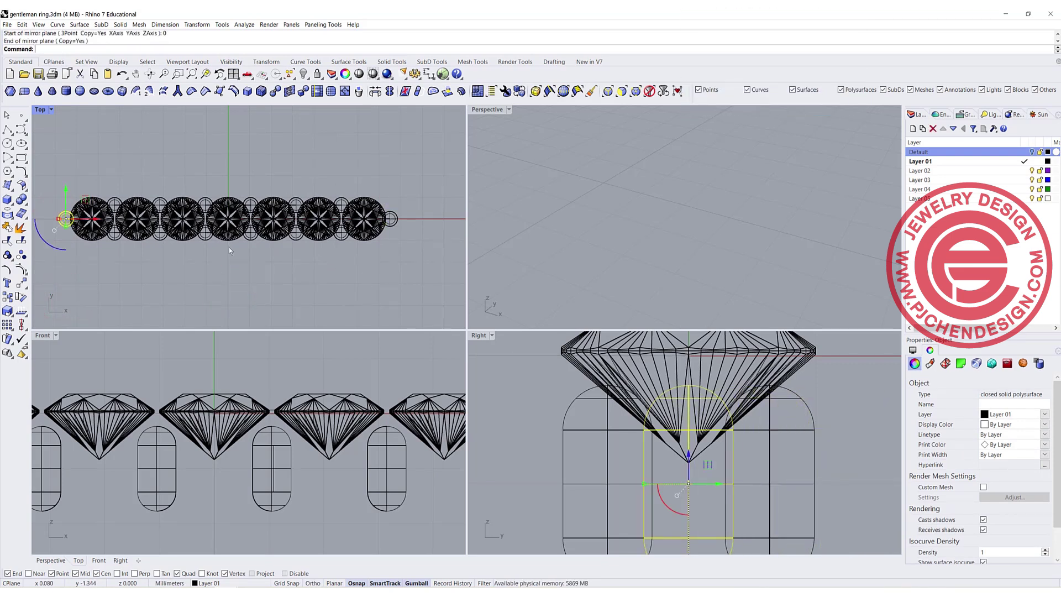
Draw a rectangle about 15.8 mm long in the Top view, closely enclosing all seven stones and their prongs
click(20, 159)
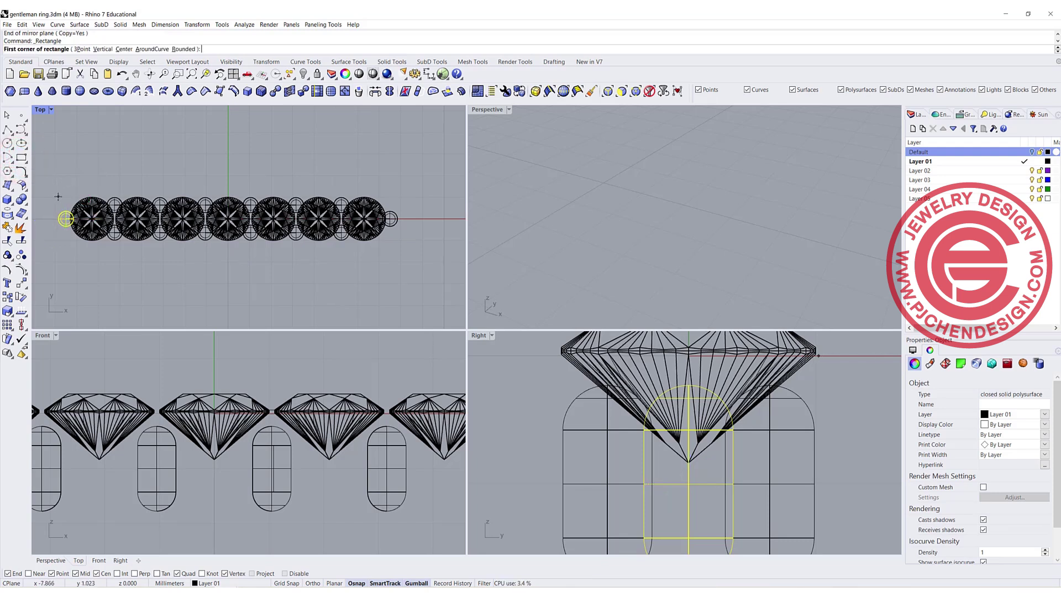
click(58, 196)
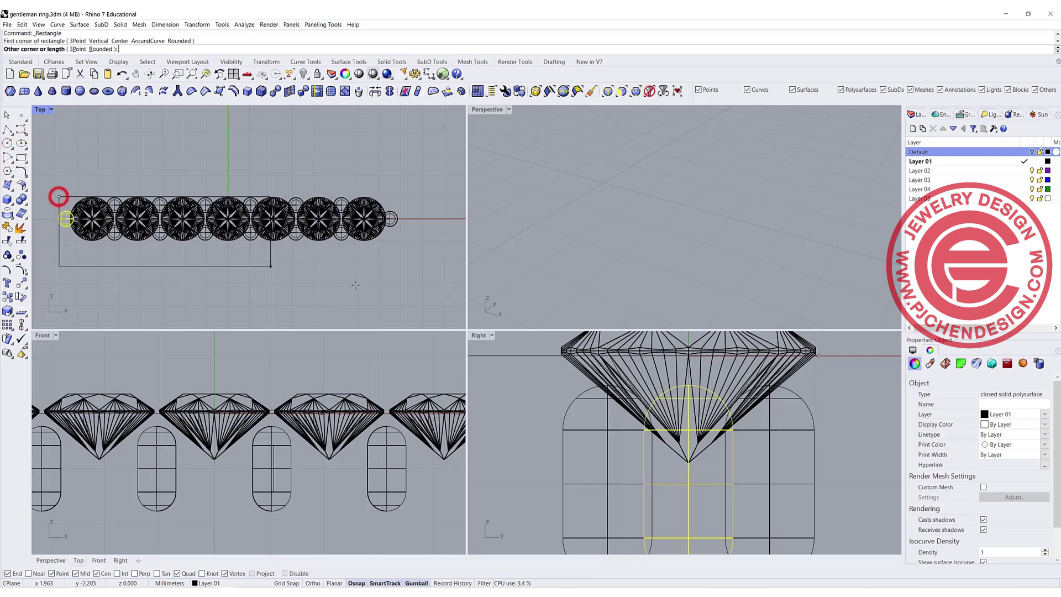
click(400, 243)
Align the center of the rectangle concentrically to the origin (0)
click(394, 237)
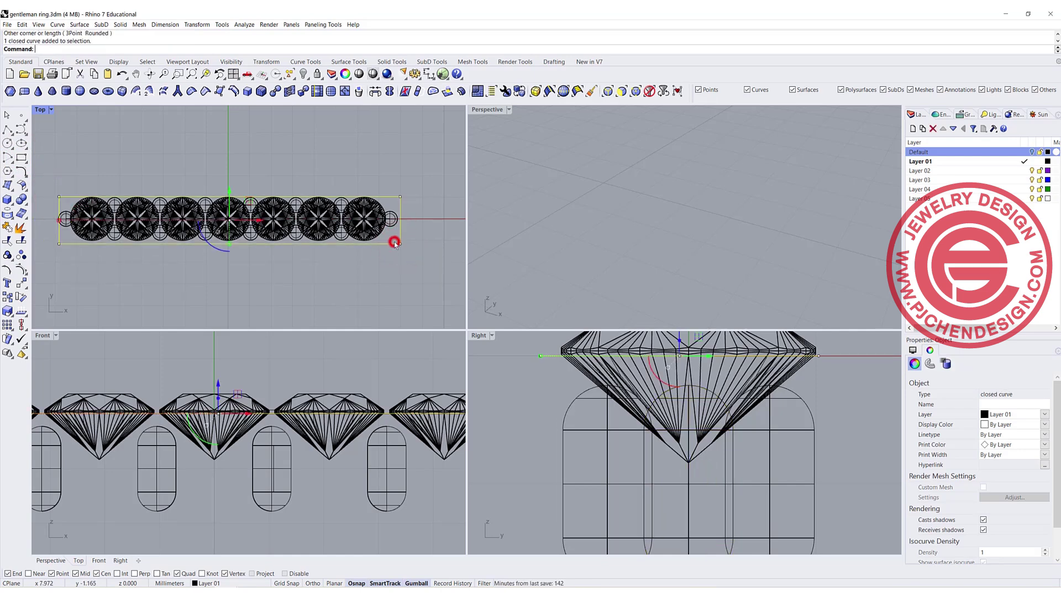
click(24, 325)
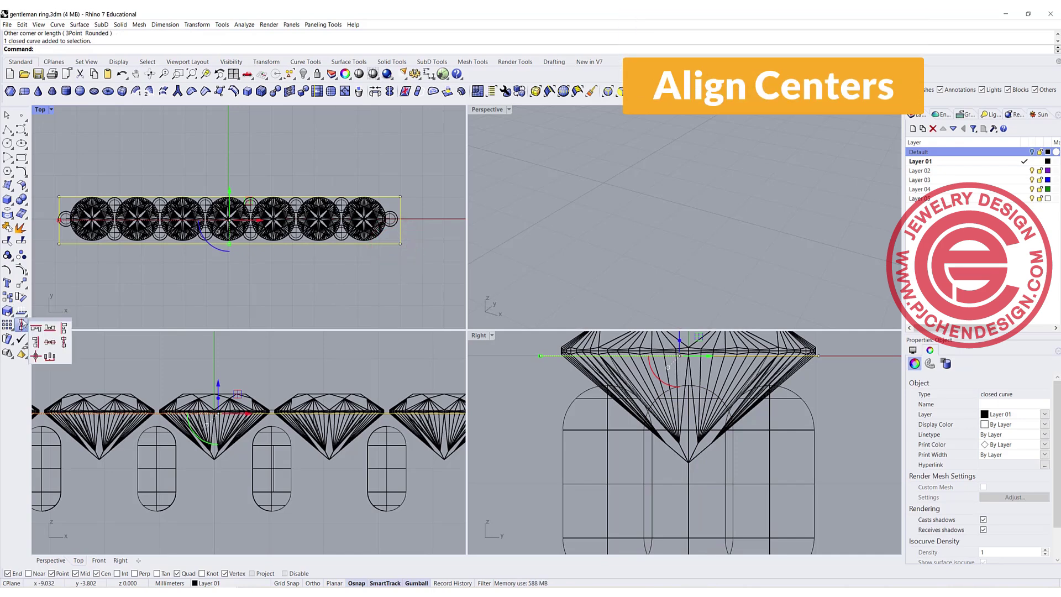
click(36, 358)
text(0)
key(Return)
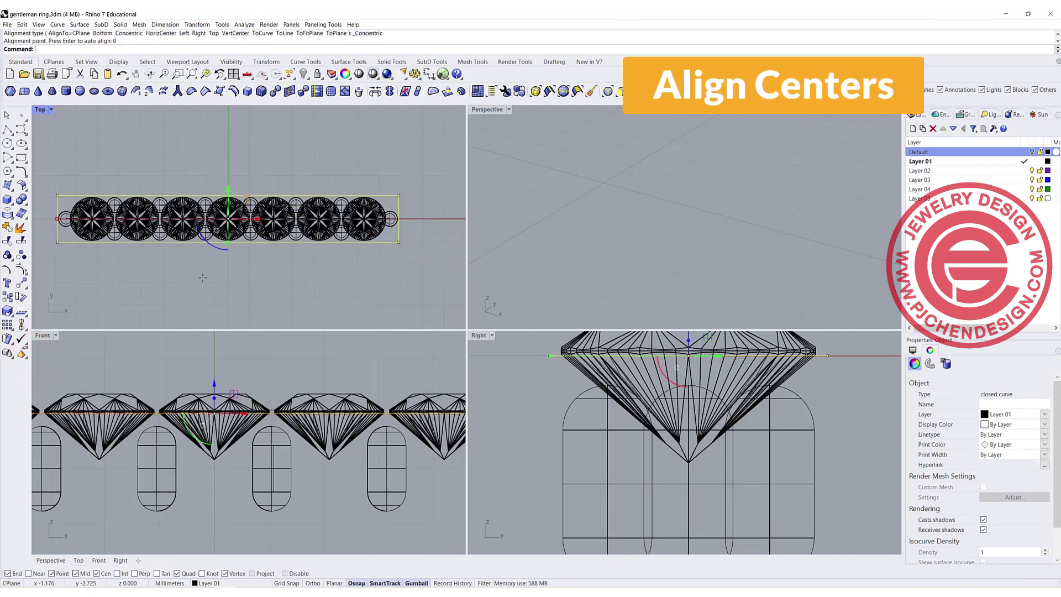
click(202, 277)
Insert a kink at the midpoint of each short side of the rectangle
scroll(71, 211, up, 2)
click(80, 197)
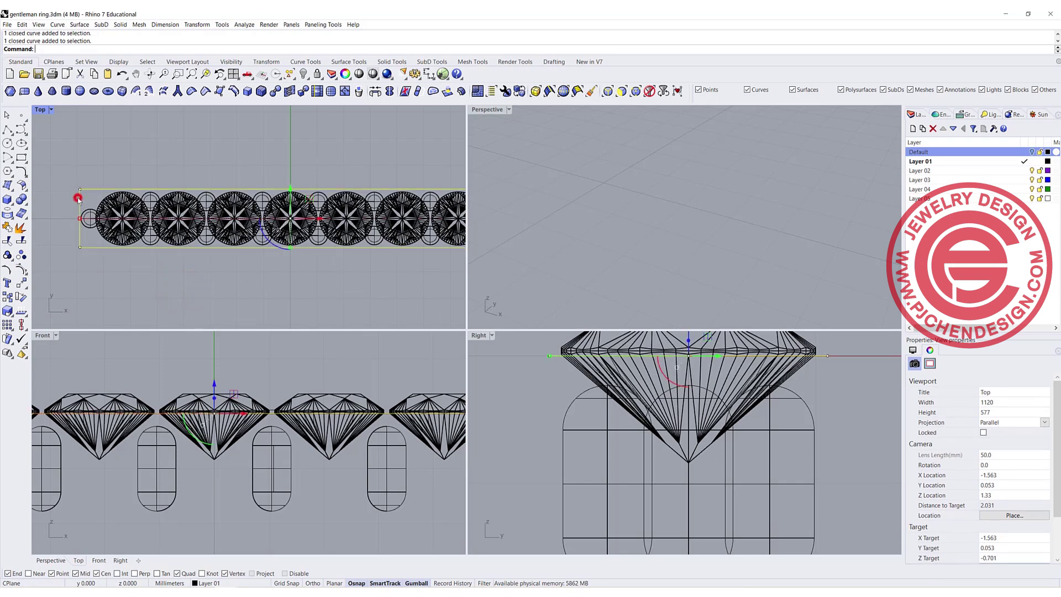
click(20, 271)
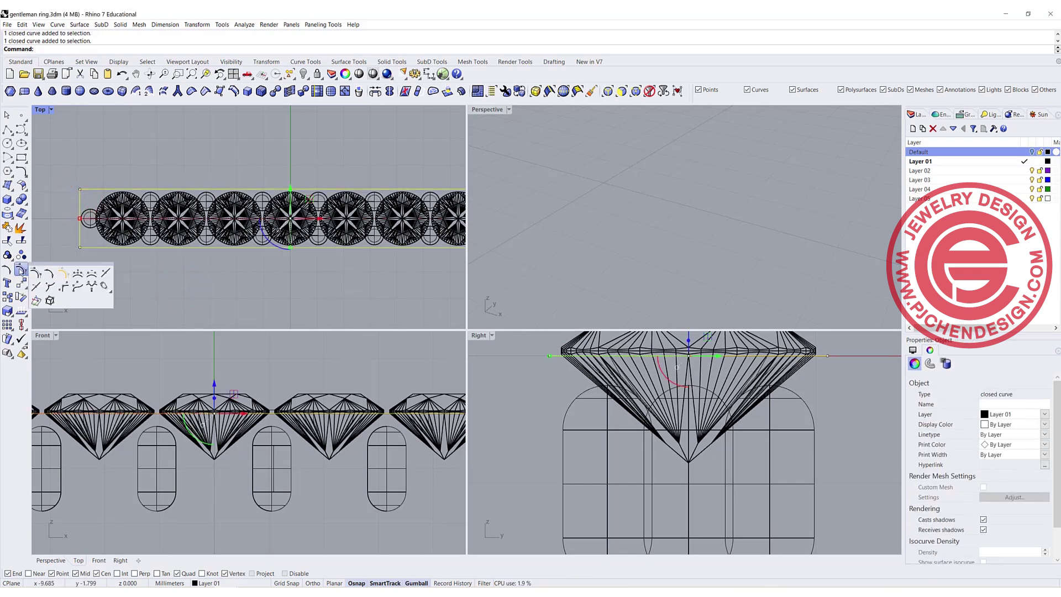
click(51, 286)
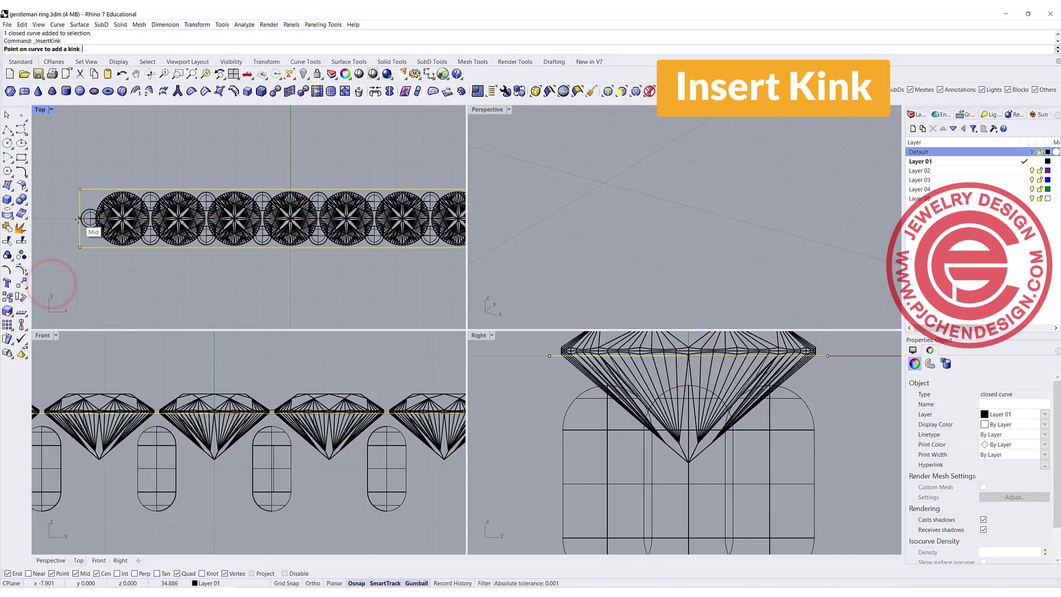
scroll(378, 296, down, 3)
right_drag(379, 296, 248, 279)
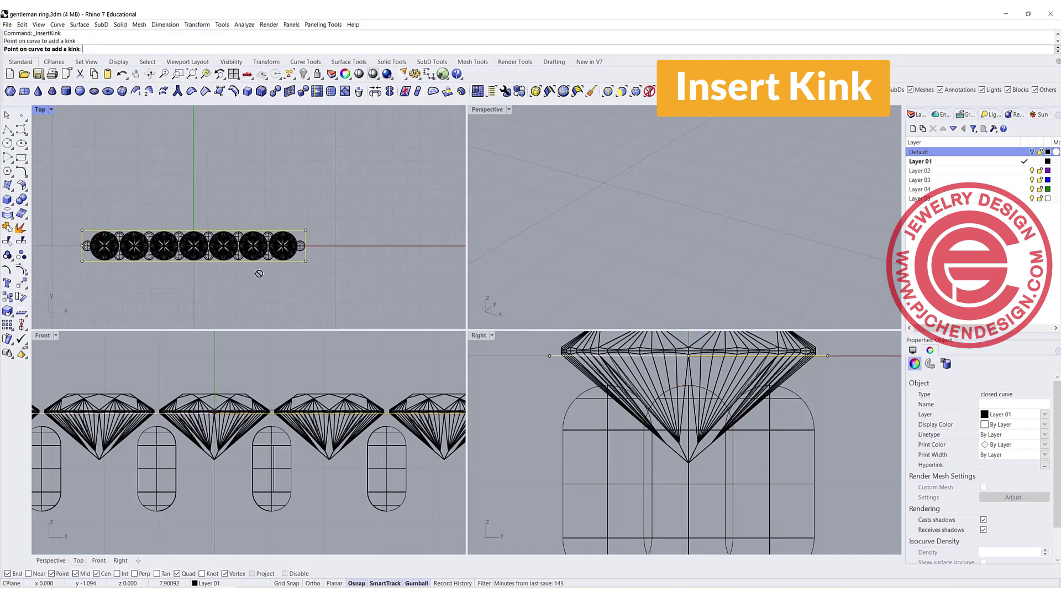
scroll(313, 244, up, 3)
click(292, 247)
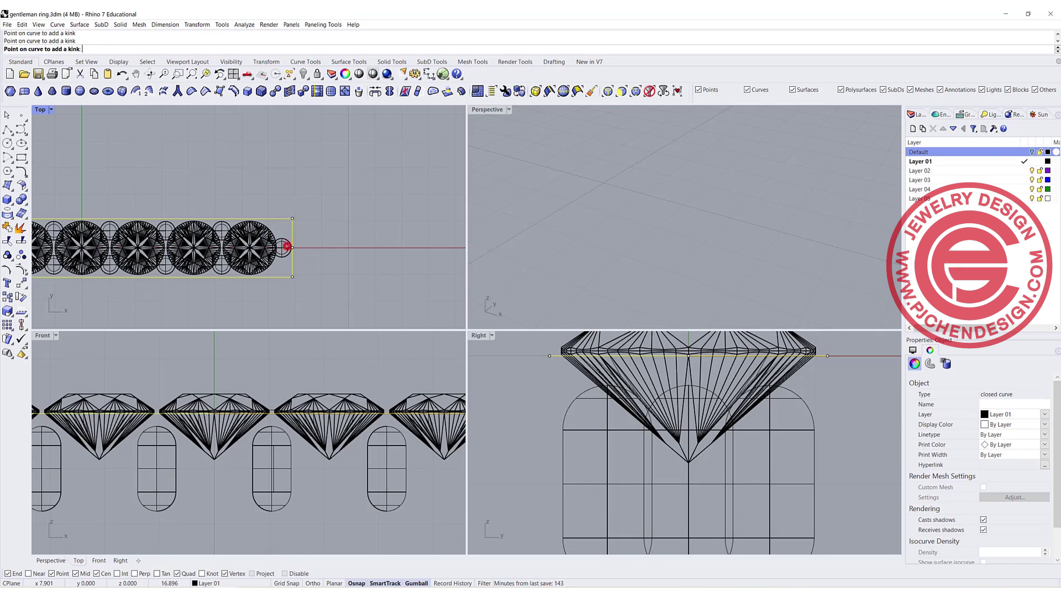
key(Return)
click(317, 282)
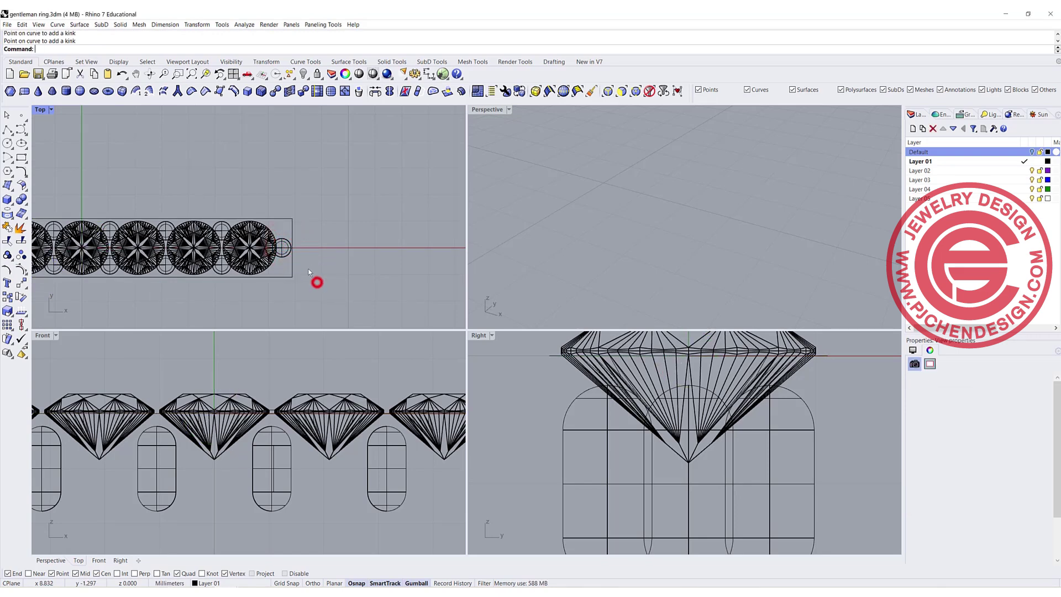
Show the frame curve's control points and scale its four corner points inward along X to give both short ends points
click(291, 228)
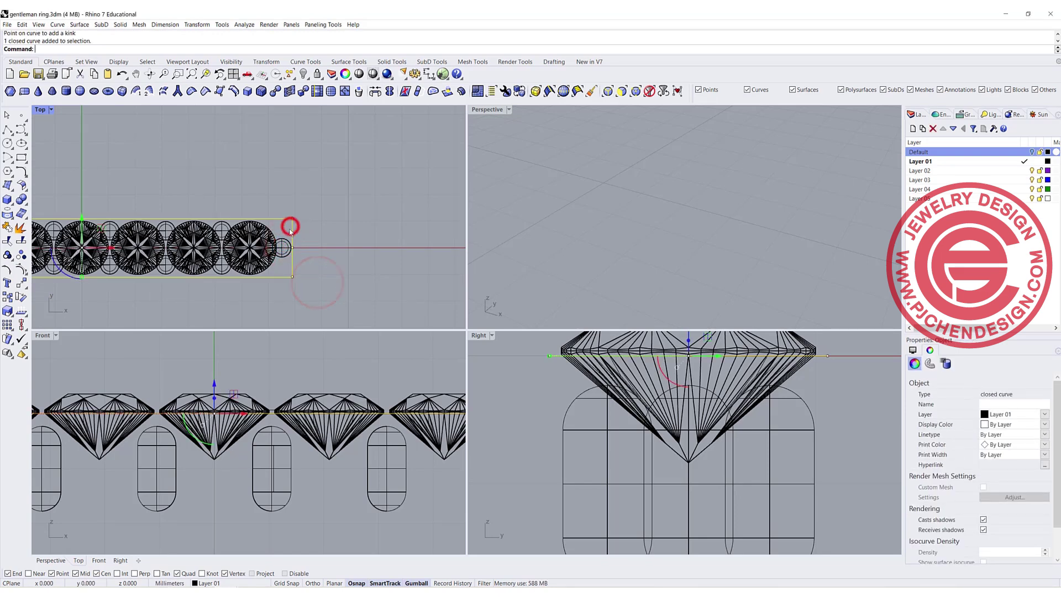
click(20, 269)
click(291, 215)
shift+click(286, 271)
scroll(205, 292, down, 2)
right_drag(84, 285, 270, 277)
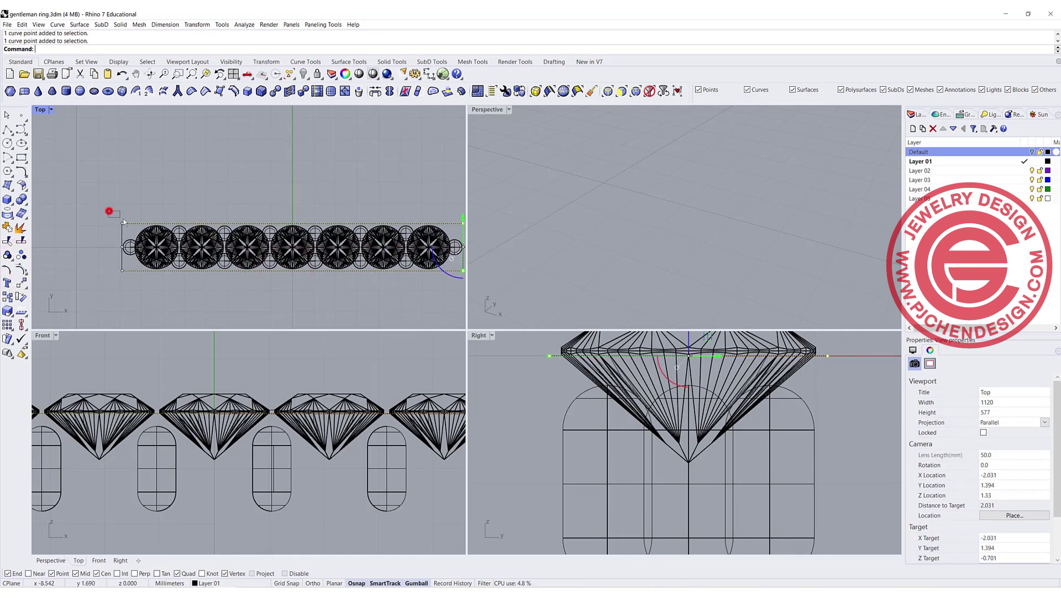
click(111, 265)
click(121, 246)
drag(121, 245, 141, 247)
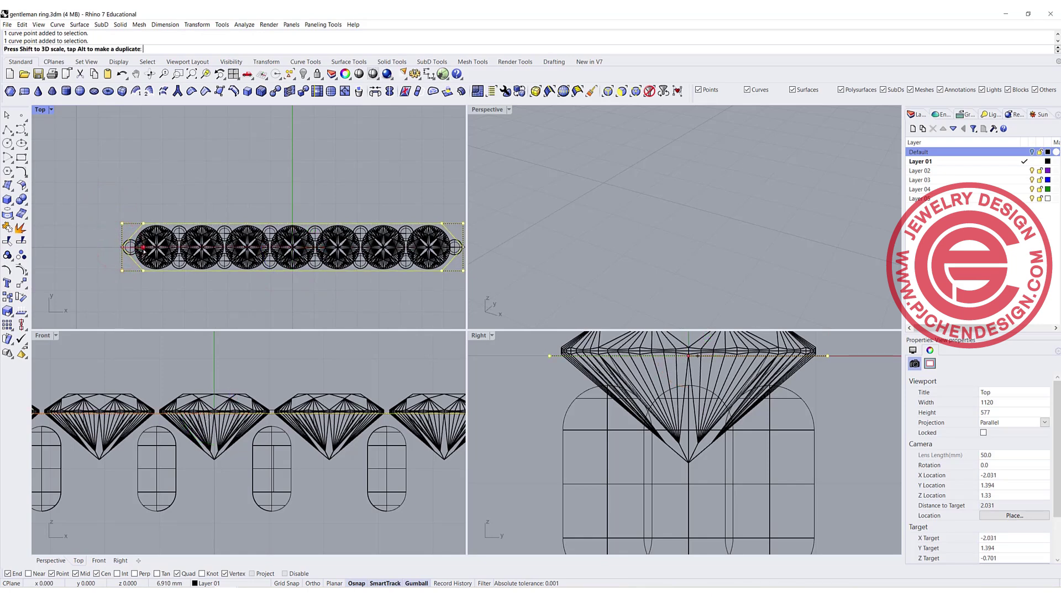
drag(145, 247, 133, 265)
Scale the frame's two tip points slightly outward along X to leave more room around the end prongs
scroll(115, 249, up, 6)
scroll(243, 252, down, 2)
scroll(247, 253, down, 2)
right_drag(247, 253, 121, 247)
right_drag(428, 257, 343, 269)
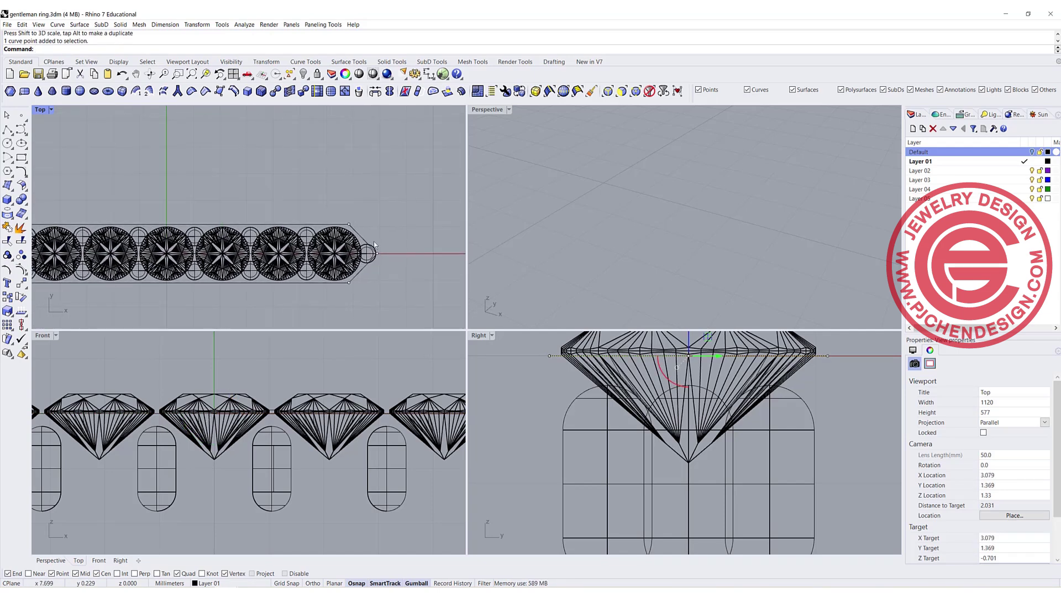
shift+drag(386, 269, 386, 270)
right_drag(385, 256, 465, 243)
right_drag(37, 242, 124, 243)
drag(124, 243, 119, 243)
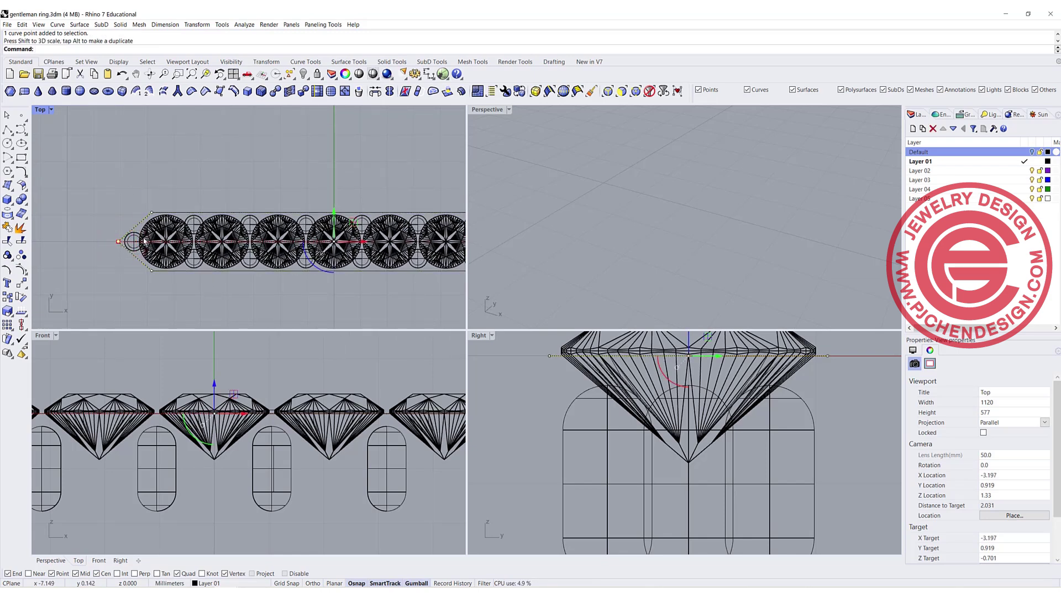
click(95, 272)
Scale the frame's four corner points slightly outward together to widen the clearance around the stones
scroll(172, 227, down, 4)
right_drag(200, 267, 148, 258)
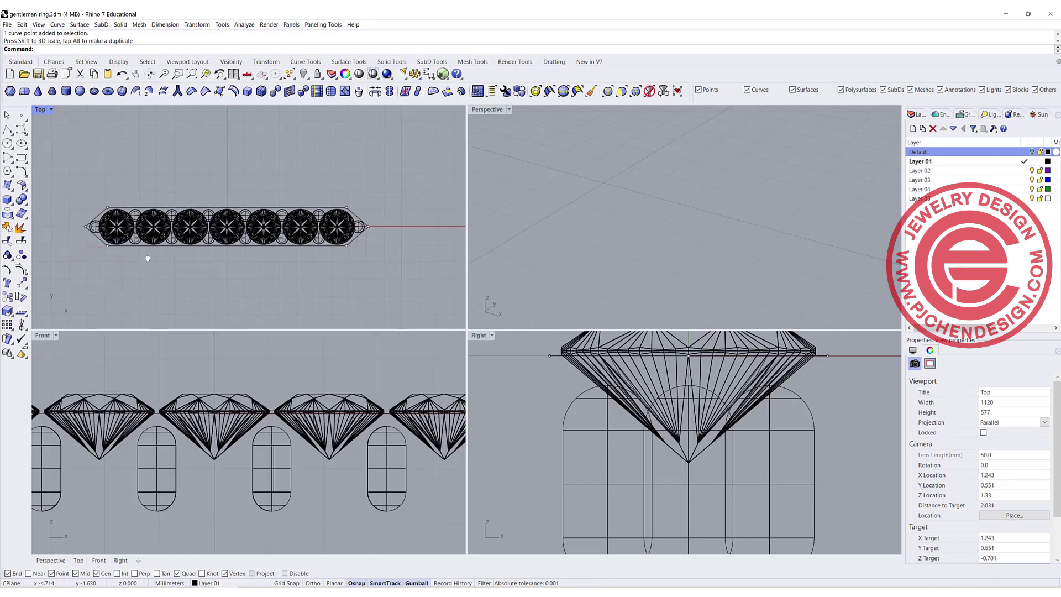
scroll(356, 214, up, 3)
click(354, 211)
drag(316, 174, 341, 202)
shift+click(337, 266)
scroll(120, 281, down, 3)
right_drag(120, 277, 326, 251)
scroll(209, 209, up, 8)
shift+click(214, 199)
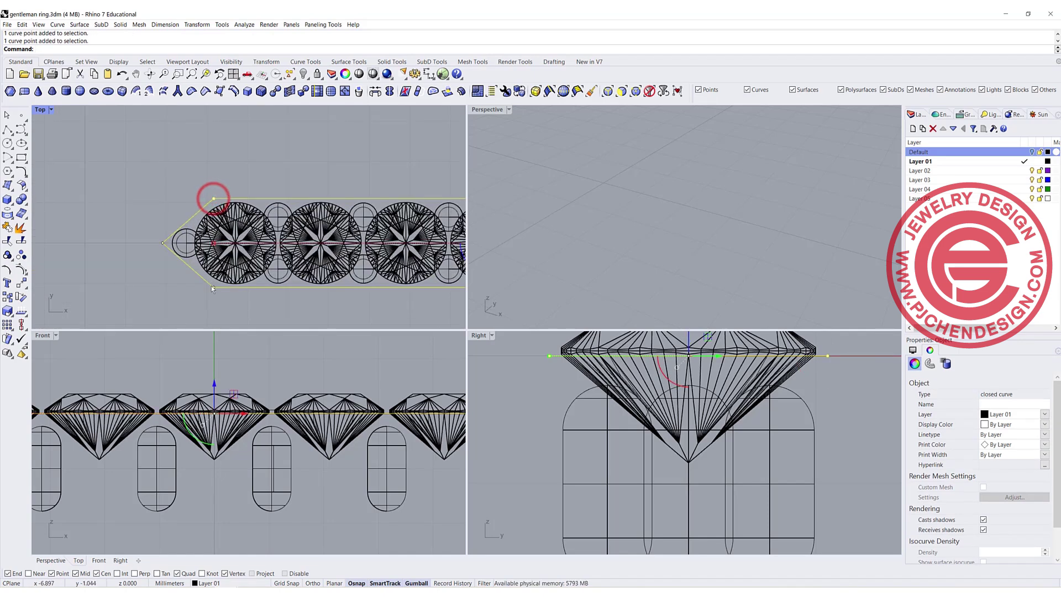
scroll(180, 235, down, 2)
shift+drag(156, 236, 150, 235)
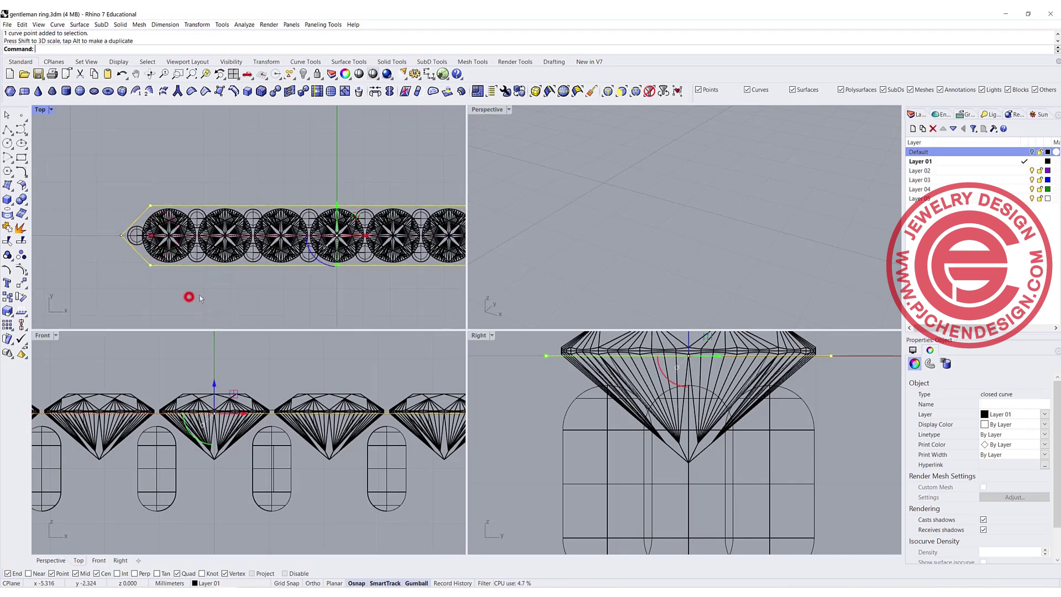
scroll(244, 221, down, 8)
right_drag(301, 263, 263, 269)
click(270, 267)
scroll(296, 220, up, 6)
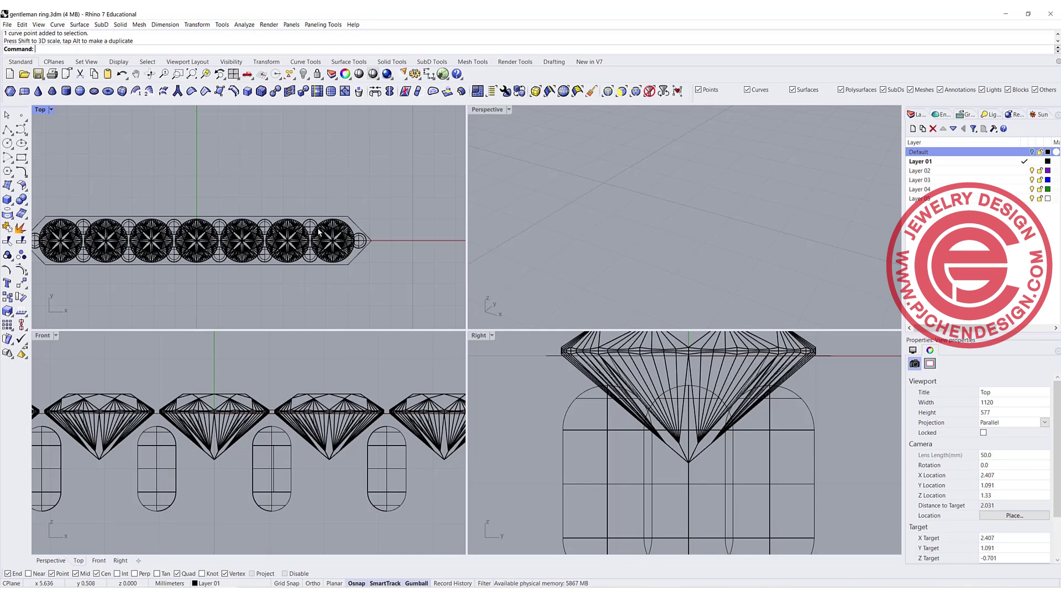
click(333, 237)
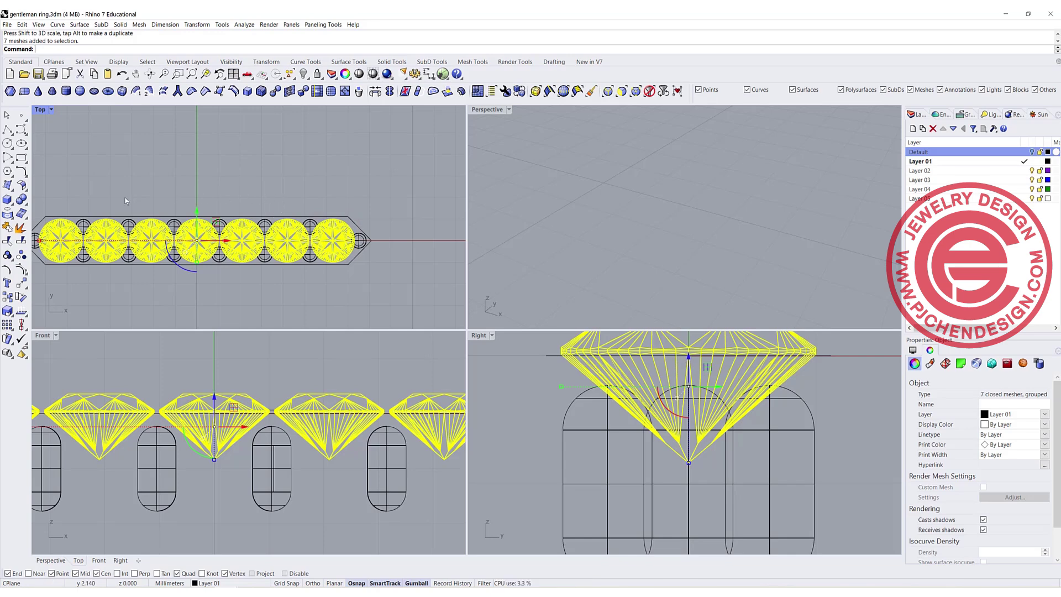
click(79, 160)
Offset the pointed frame curve outward by a distance of 0.3
click(21, 171)
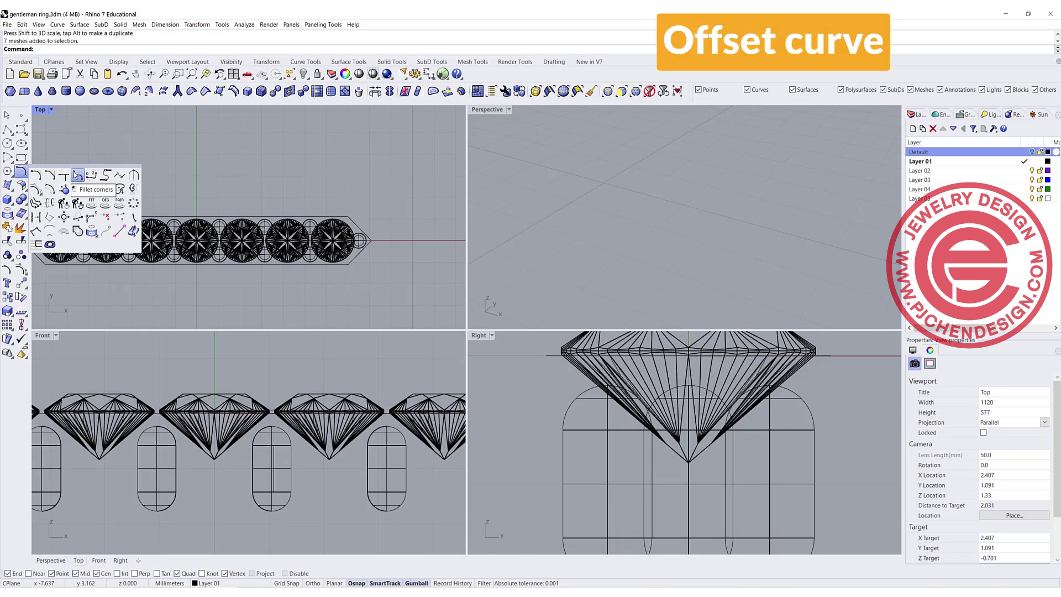
click(50, 189)
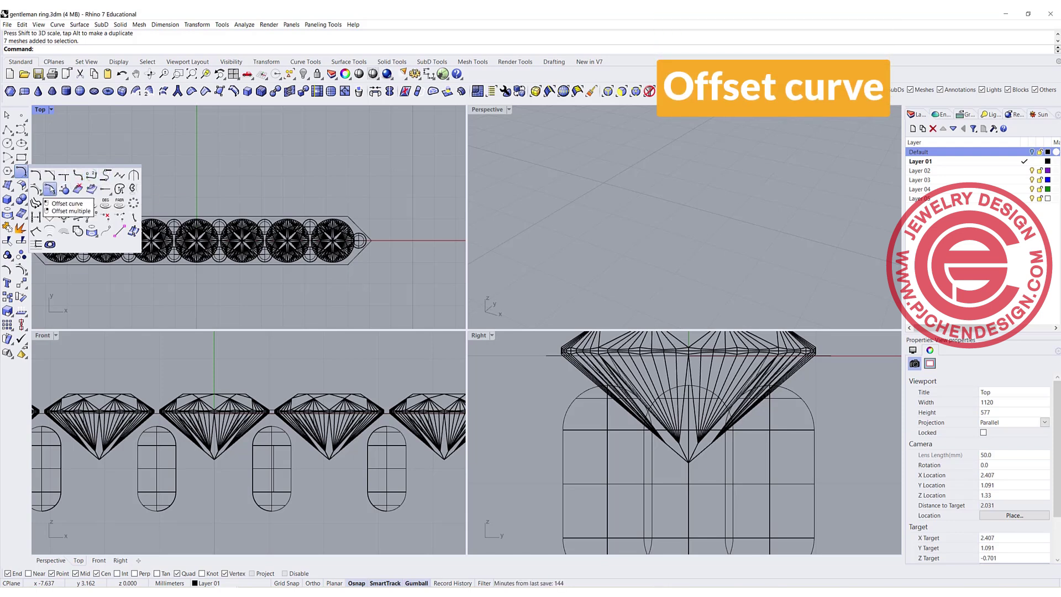
click(244, 216)
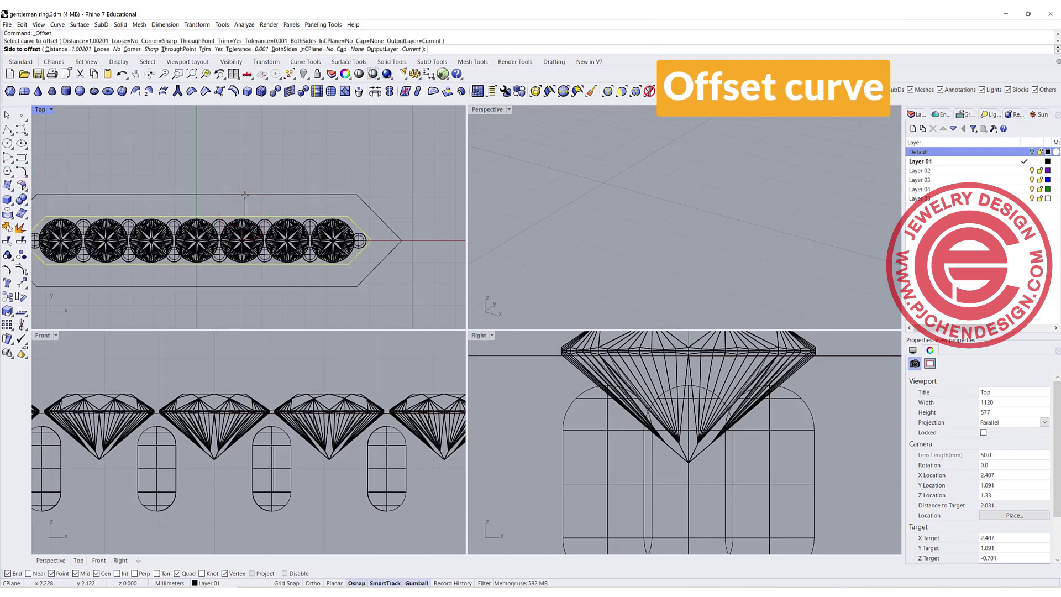
text(0.3)
key(Return)
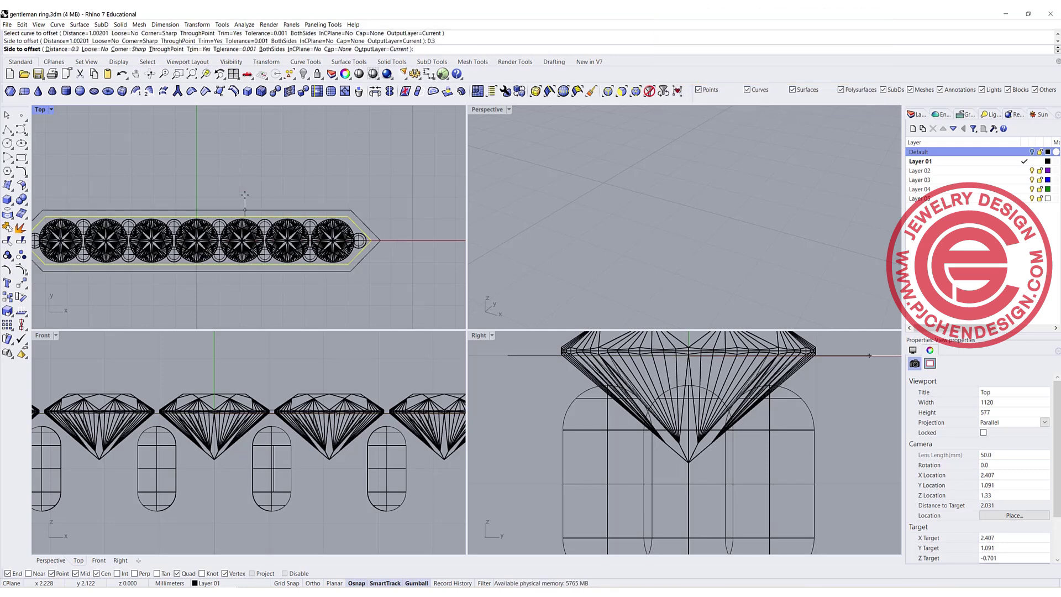
click(247, 194)
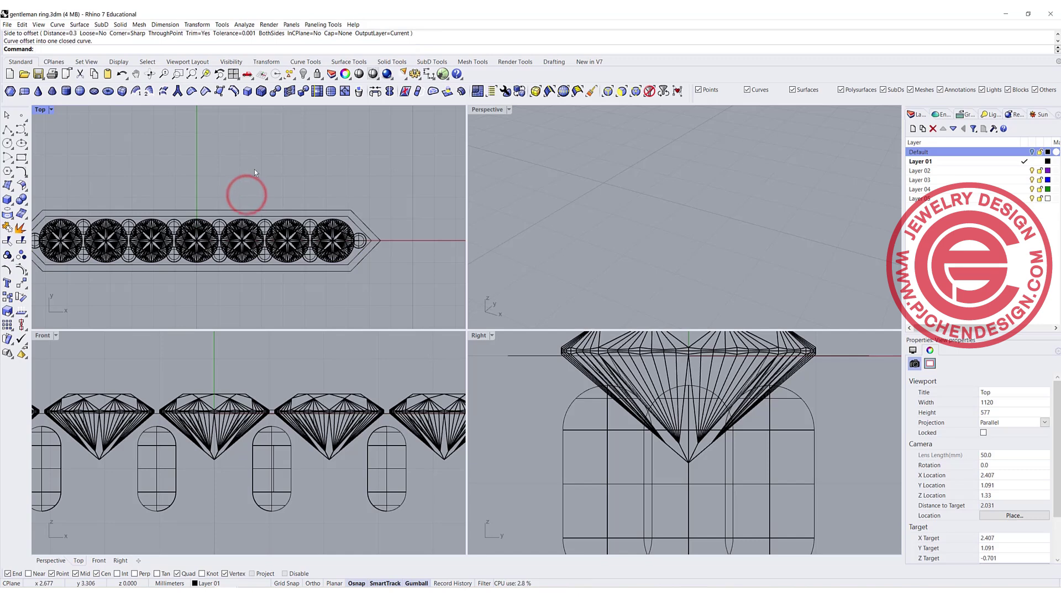
Copy the complete row with its frames from the outer frame's lower corner to its upper corner, adding a row above
scroll(249, 171, down, 3)
drag(89, 157, 389, 251)
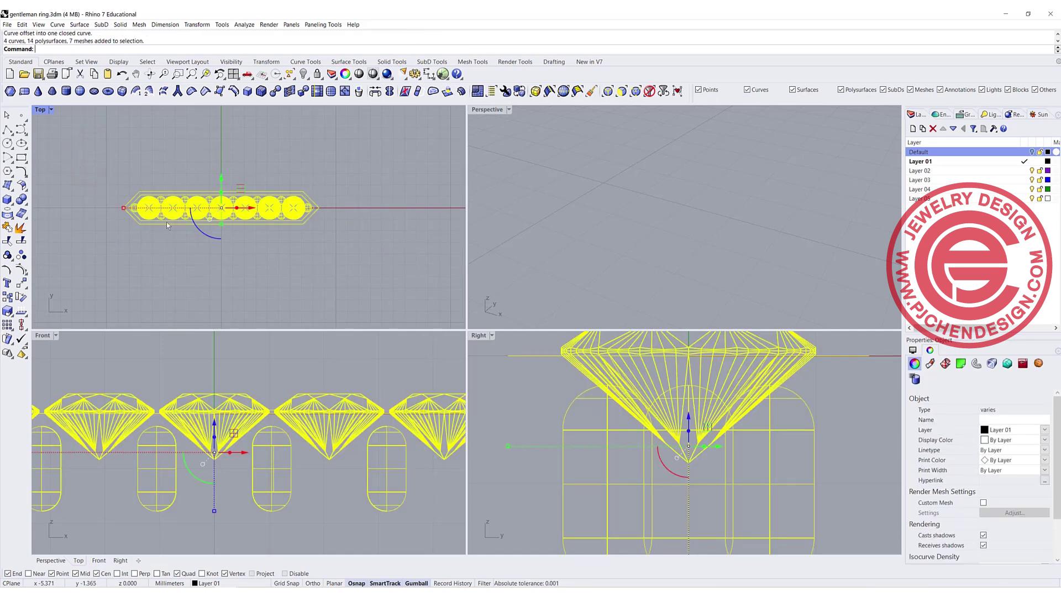
scroll(166, 221, up, 3)
right_drag(231, 227, 200, 233)
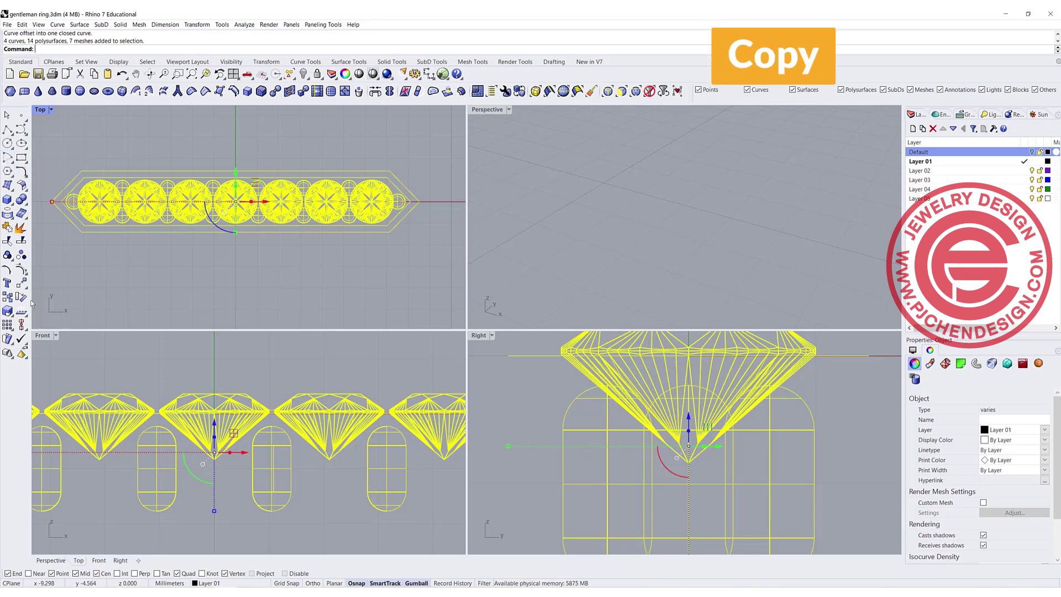
click(7, 297)
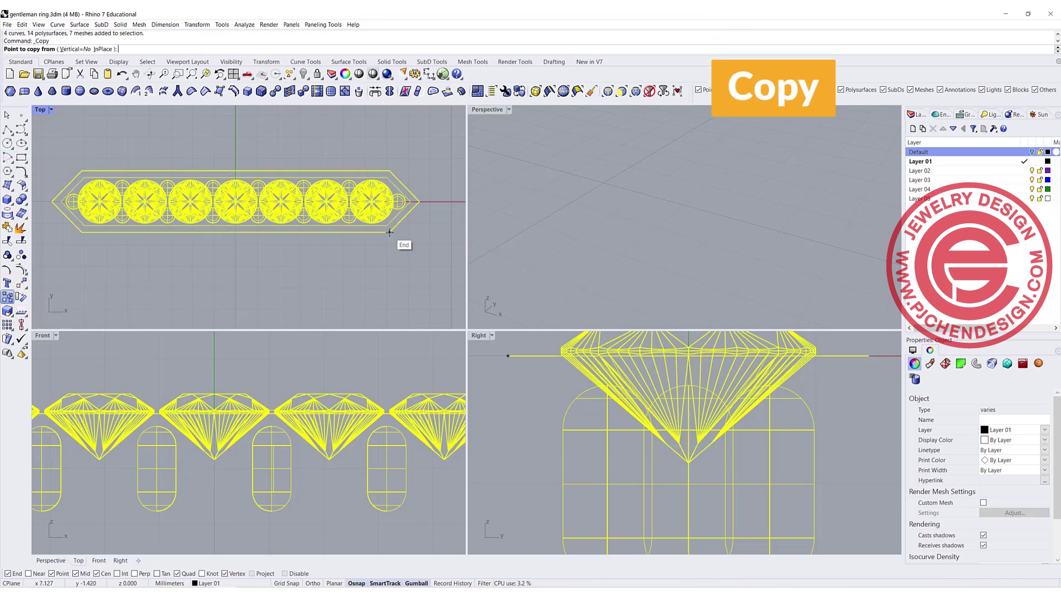
click(390, 231)
click(390, 168)
right_click(442, 182)
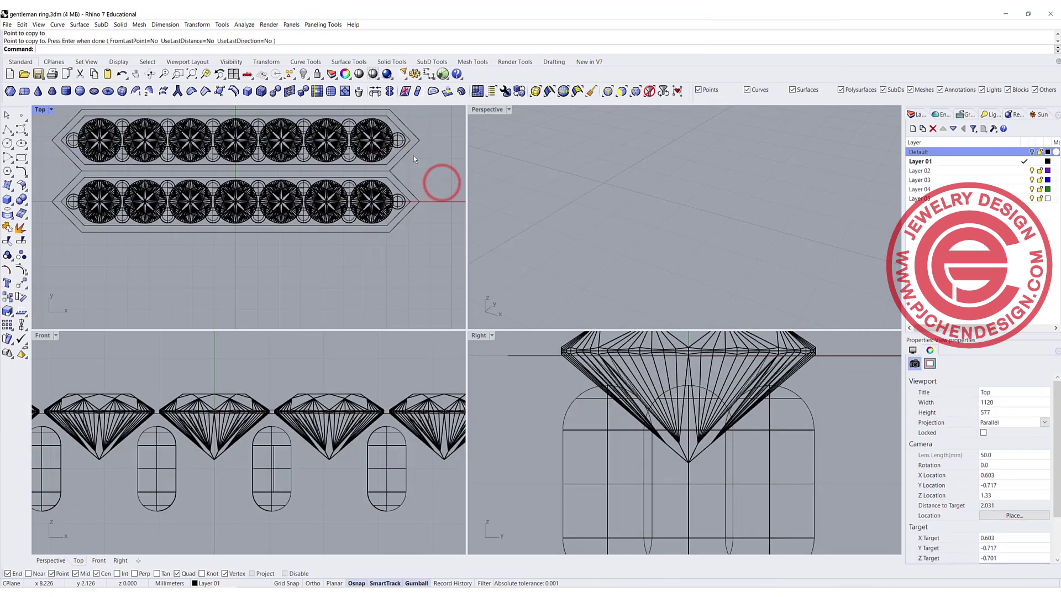
Copy the original centered row from the outer frame's upper corner to its lower corner, adding a third row below
right_drag(413, 155, 414, 187)
drag(202, 262, 169, 239)
key(Return)
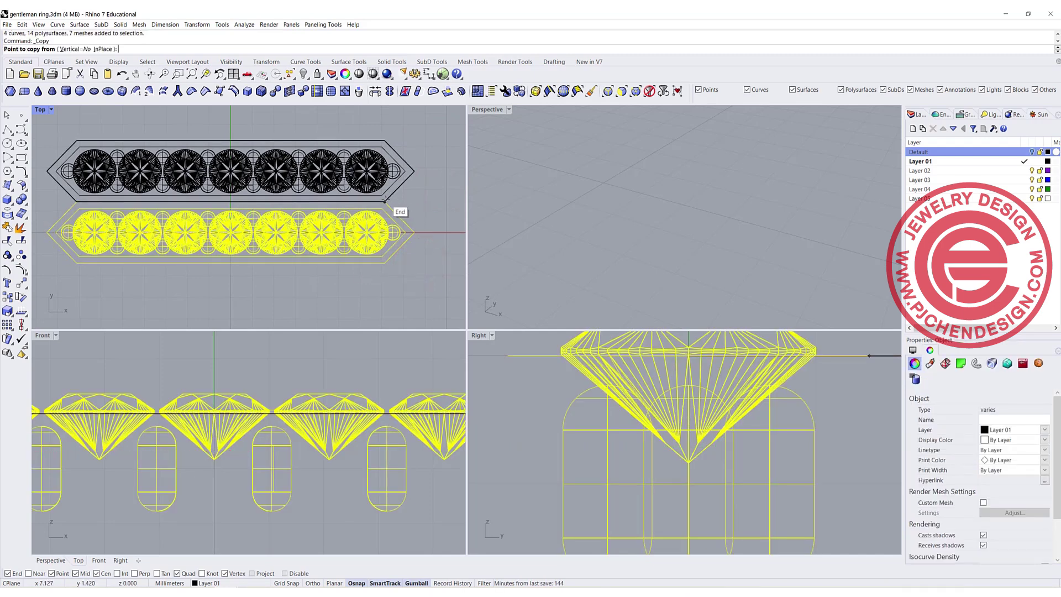
click(393, 193)
click(381, 261)
key(Return)
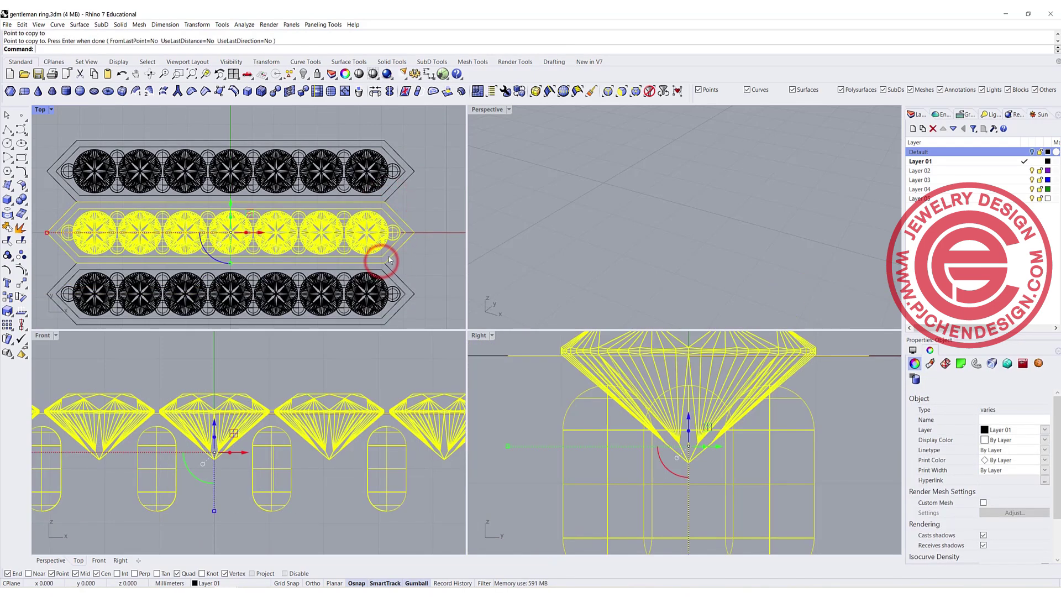
click(427, 257)
Move the prongs of all three rows up in the Front view until their tops rise slightly above the stones
scroll(220, 191, down, 6)
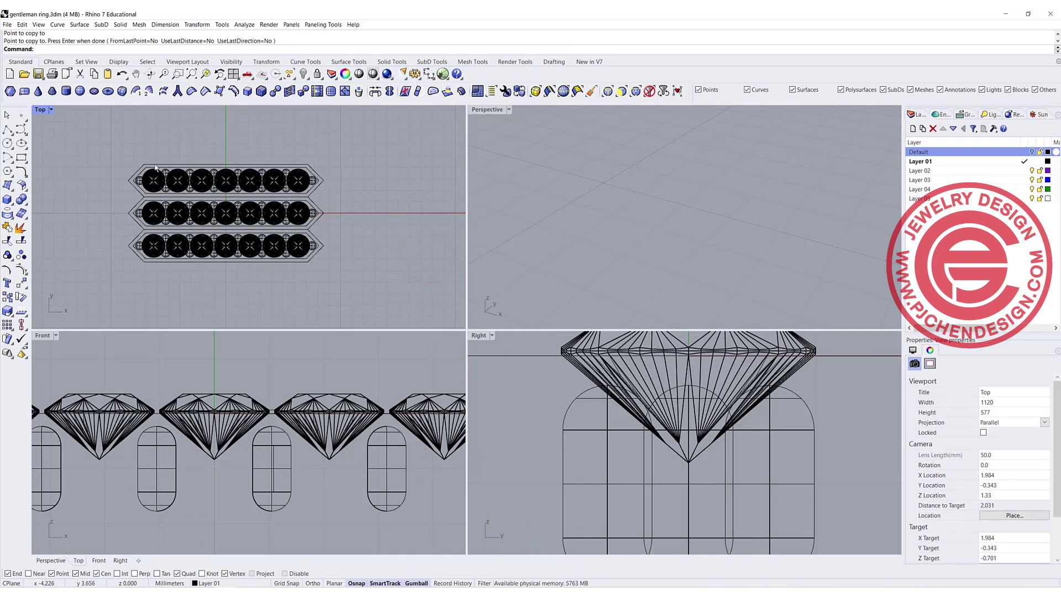
scroll(295, 215, up, 3)
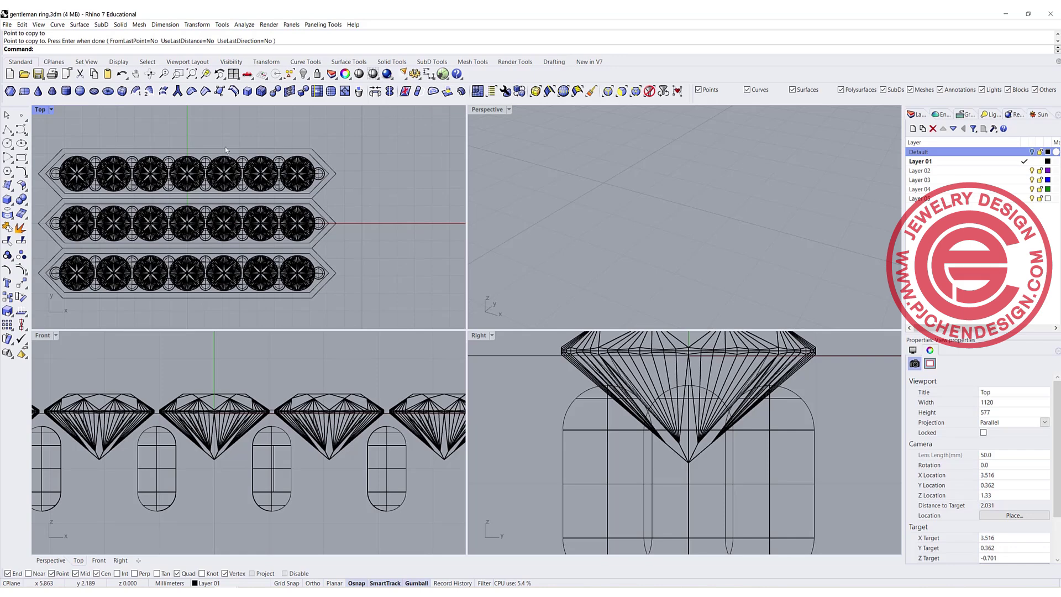
scroll(296, 310, down, 3)
scroll(327, 423, down, 6)
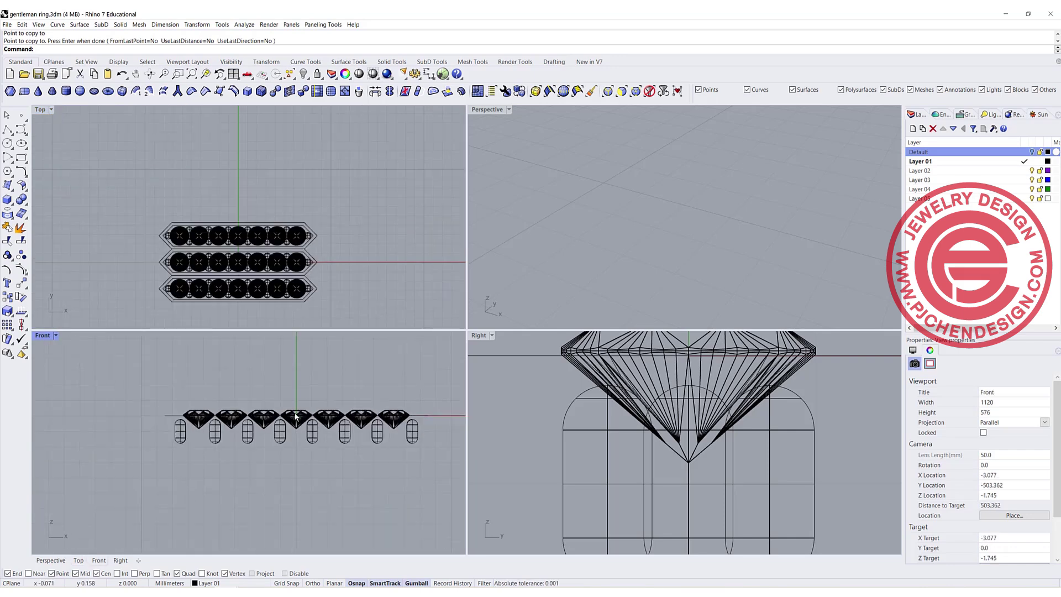
drag(175, 403, 162, 435)
click(450, 453)
scroll(218, 432, up, 6)
right_drag(217, 431, 163, 419)
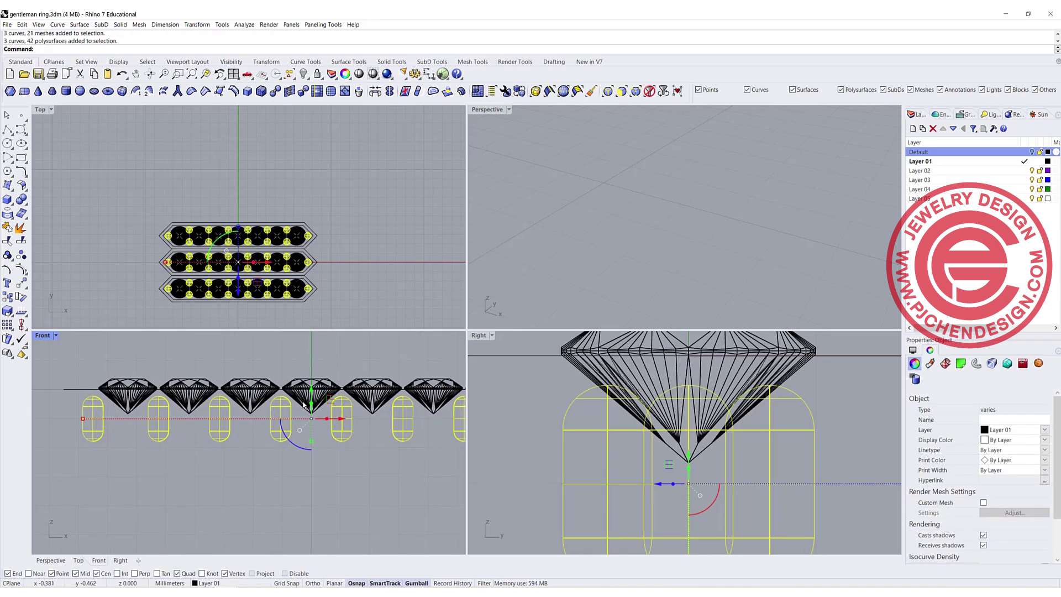
drag(311, 389, 325, 368)
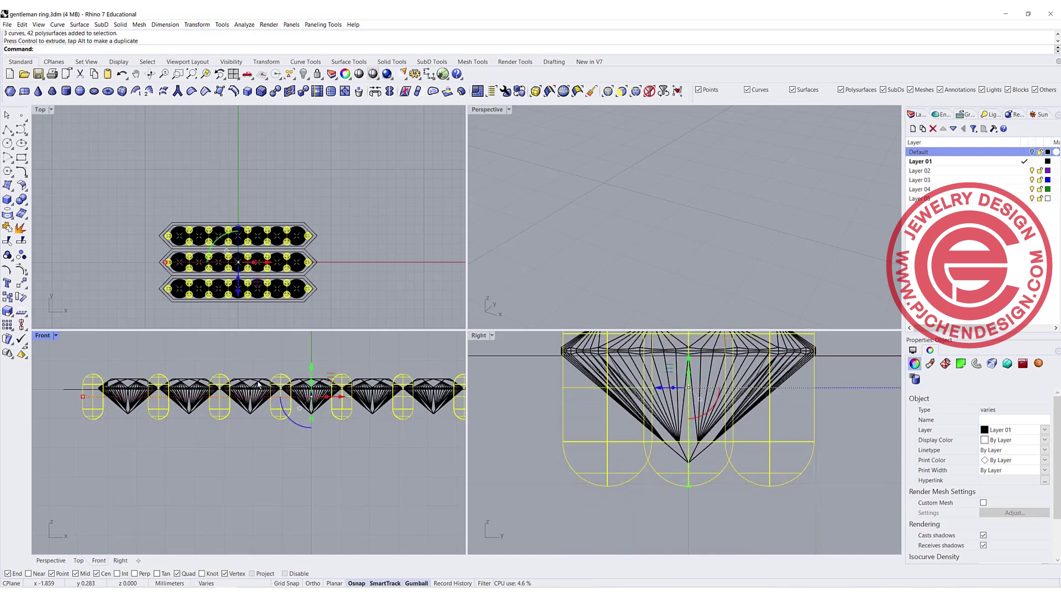
click(306, 452)
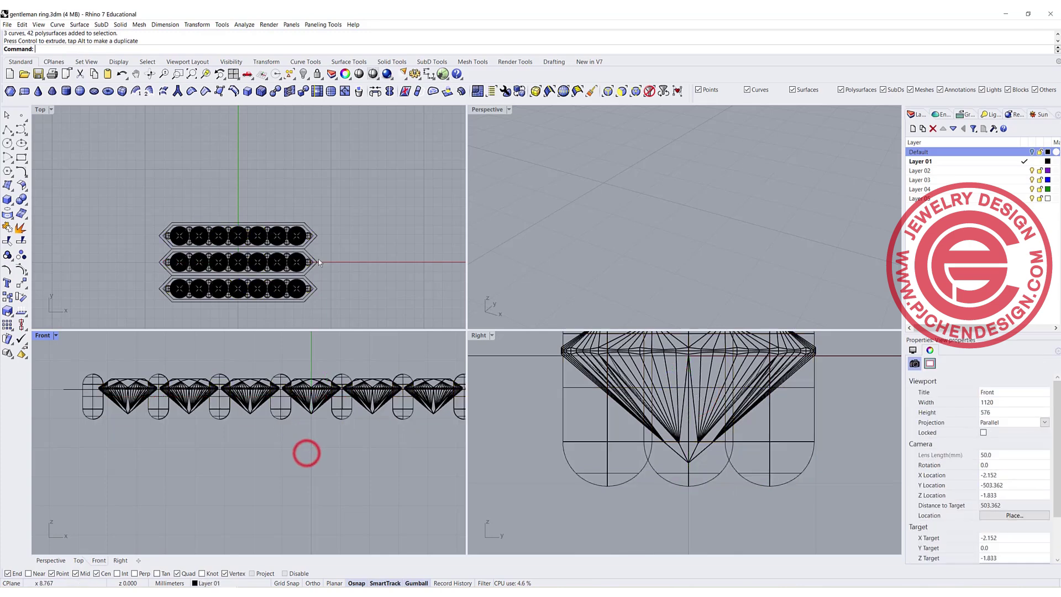
Move all three rows with their stones, prongs and frames vertically upward in the Front view, well above the origin
right_drag(320, 256, 315, 223)
scroll(326, 405, down, 10)
right_drag(326, 405, 257, 403)
drag(164, 369, 365, 440)
right_drag(290, 410, 270, 453)
drag(237, 411, 246, 366)
click(288, 394)
Draw a finger-size circle with a diameter of 16 mm centered on the origin (0) in the enlarged Front view
double_click(45, 335)
scroll(445, 278, up, 2)
right_drag(446, 278, 357, 259)
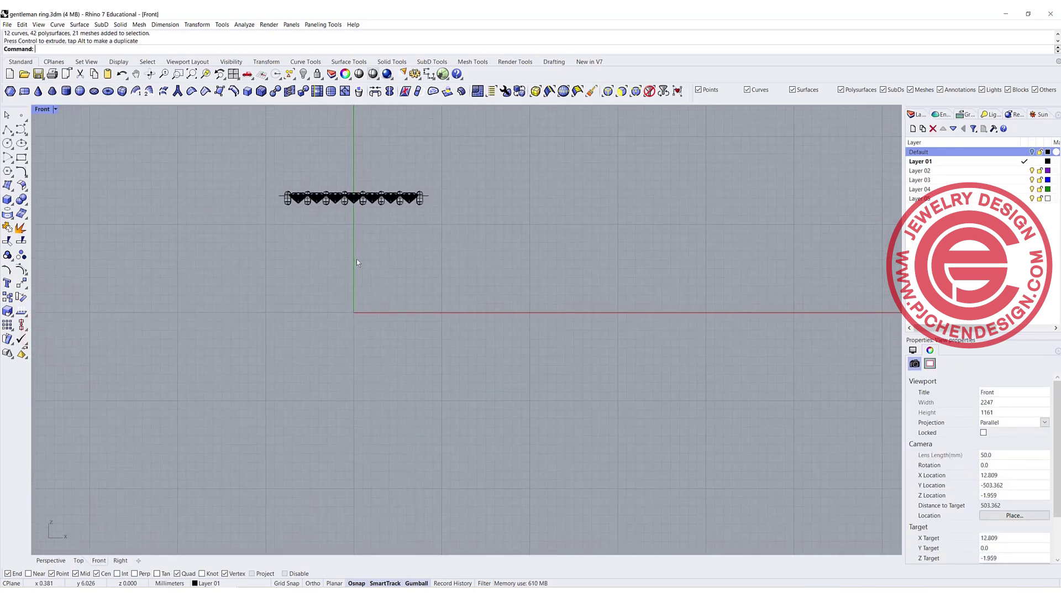
click(8, 143)
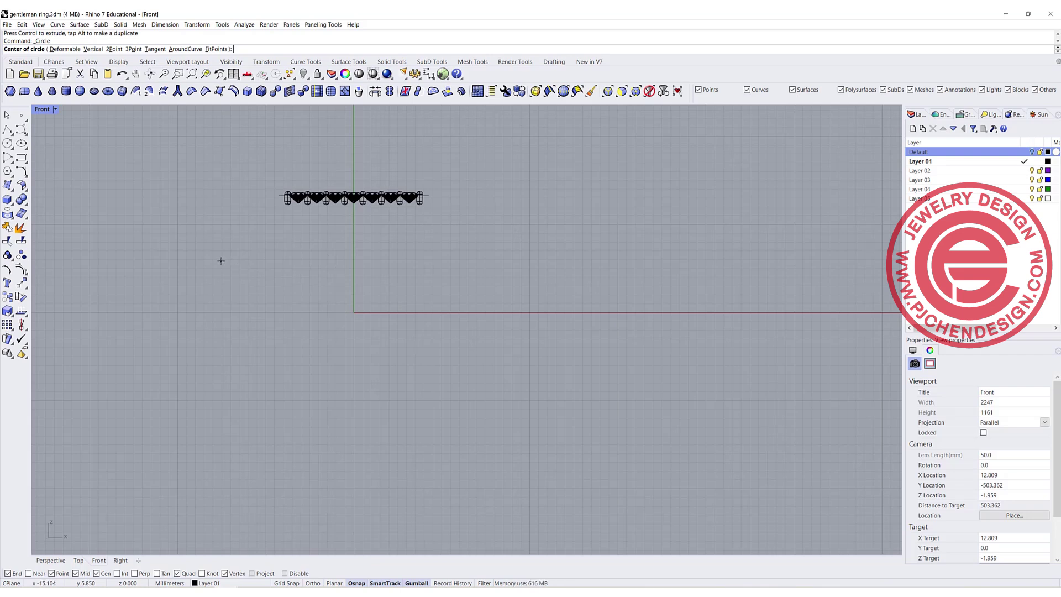
text(0)
key(Return)
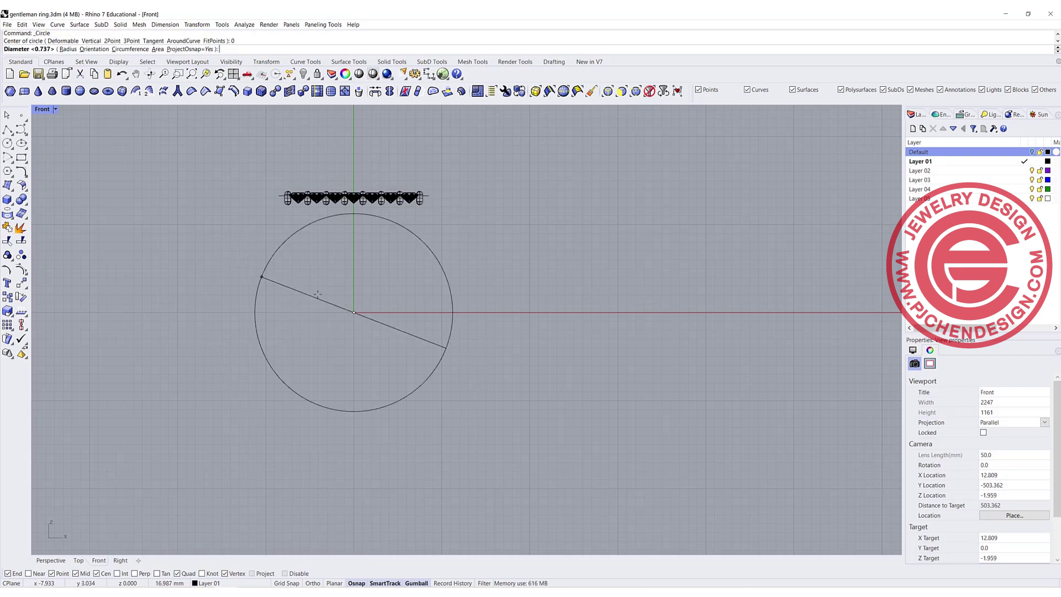
text(16)
key(Return)
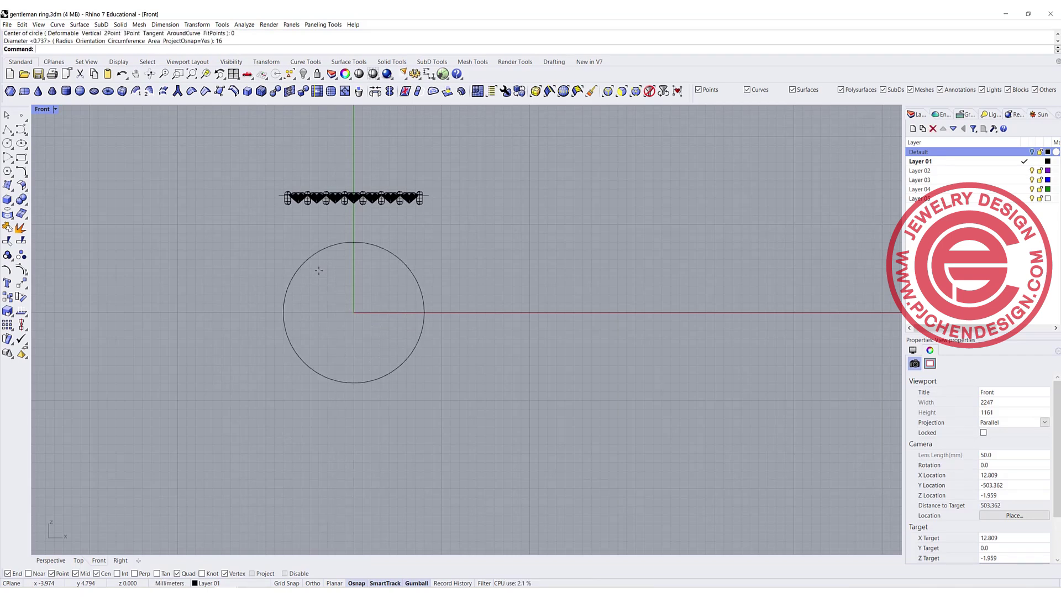
Move all stones, prongs and frames about 1.9 mm down toward the finger-size circle
drag(236, 171, 499, 227)
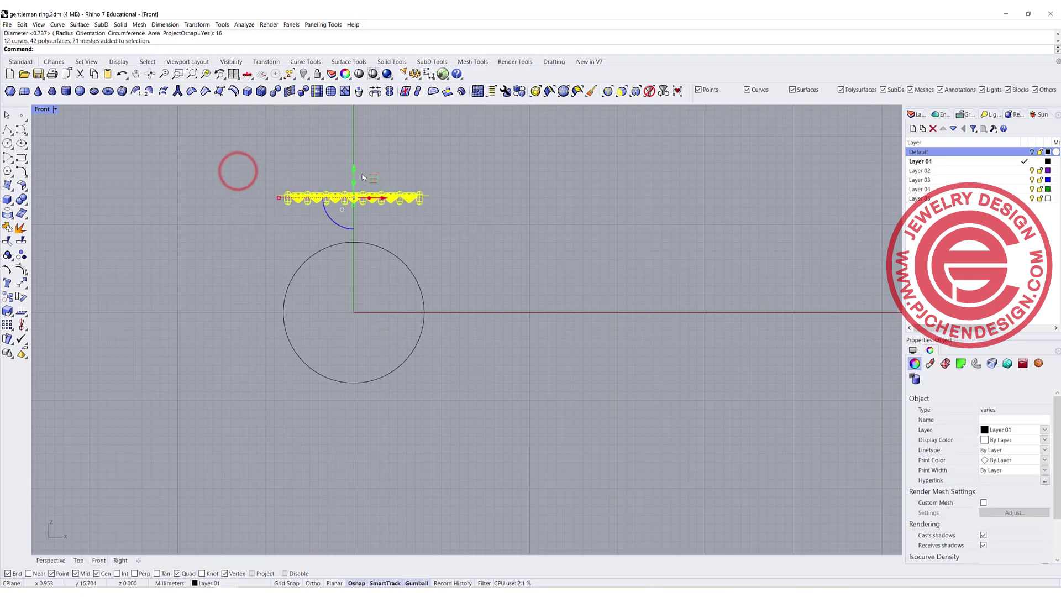
drag(353, 169, 351, 190)
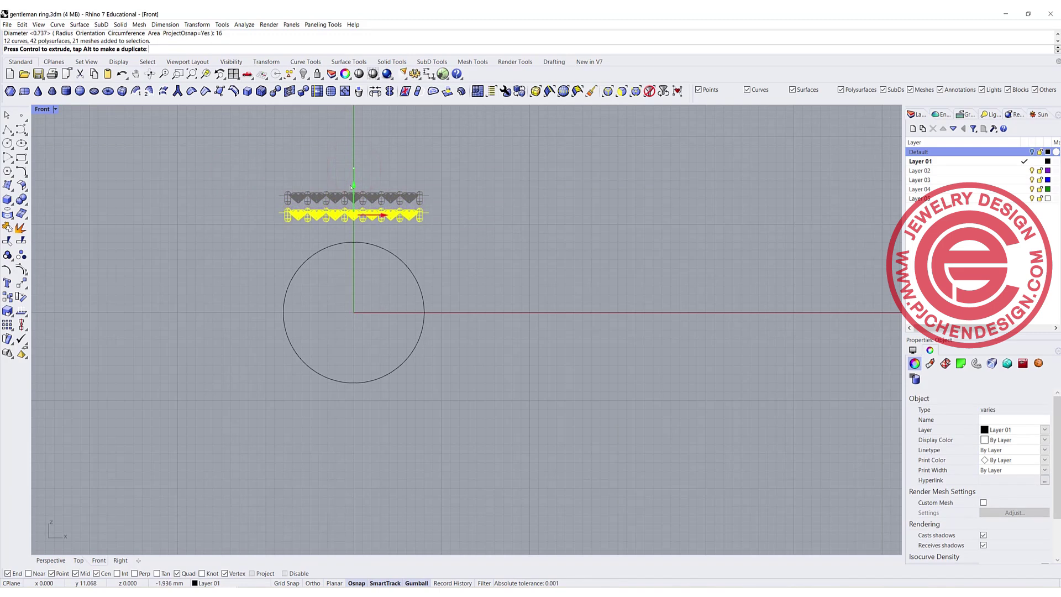
click(454, 307)
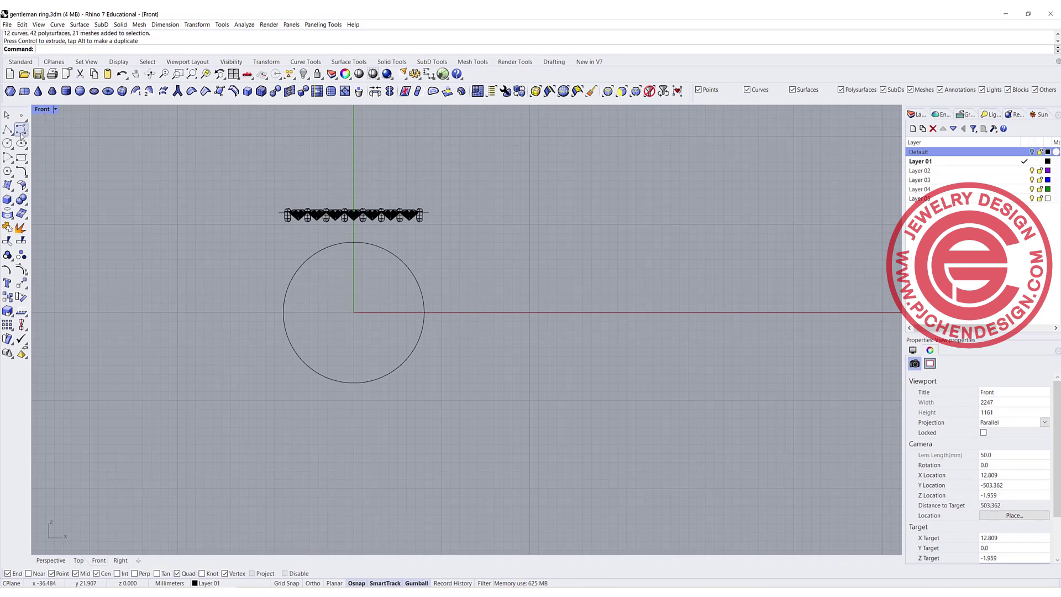
Draw a half-circle arc of about 10 mm radius centered on the origin (0), running below the finger-size circle in the Front view
click(6, 156)
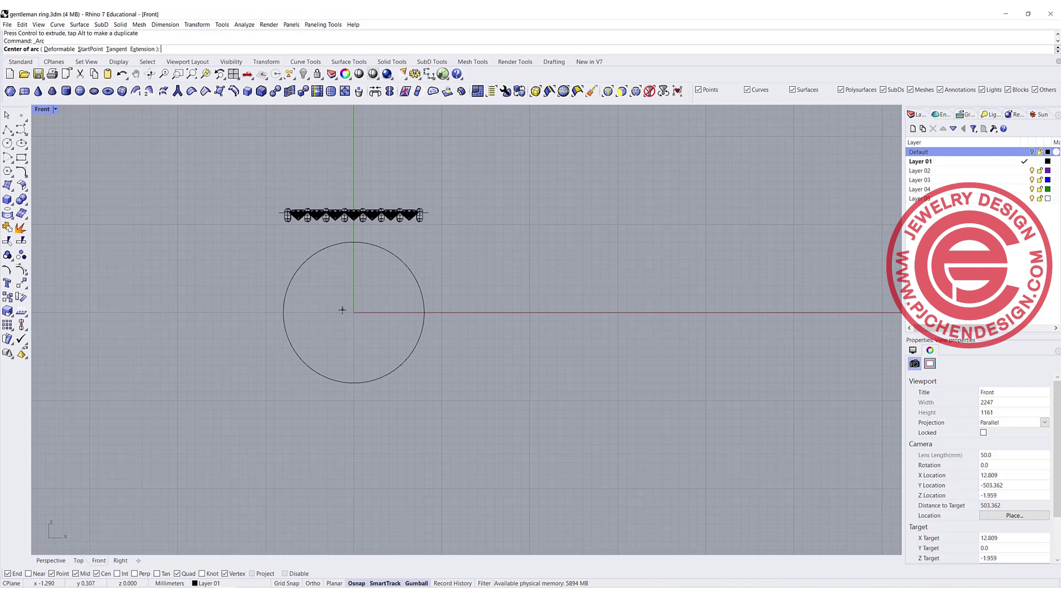
text(0)
key(Return)
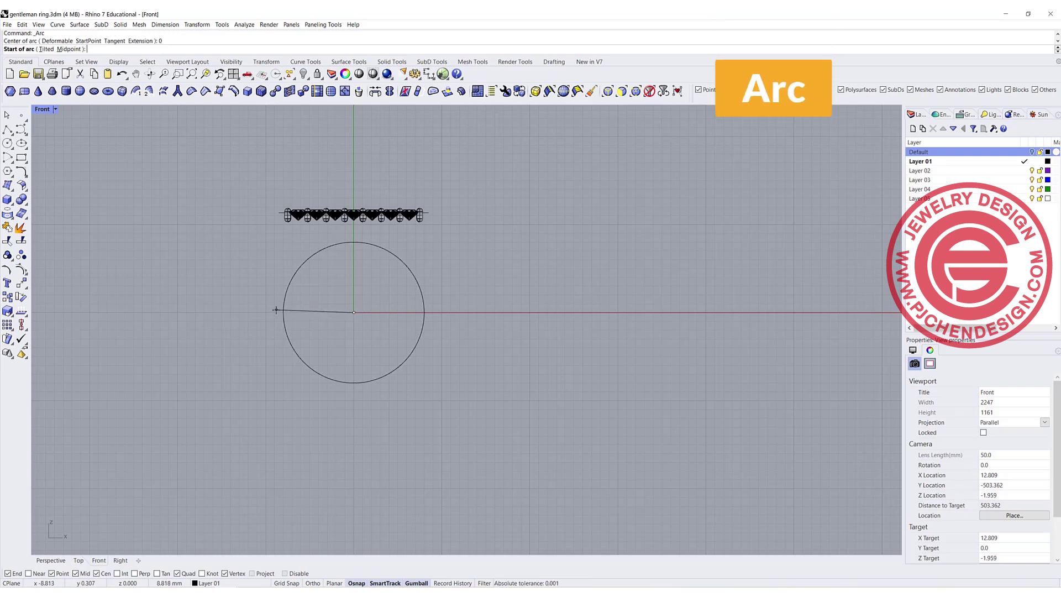
scroll(272, 312, up, 2)
key(F8)
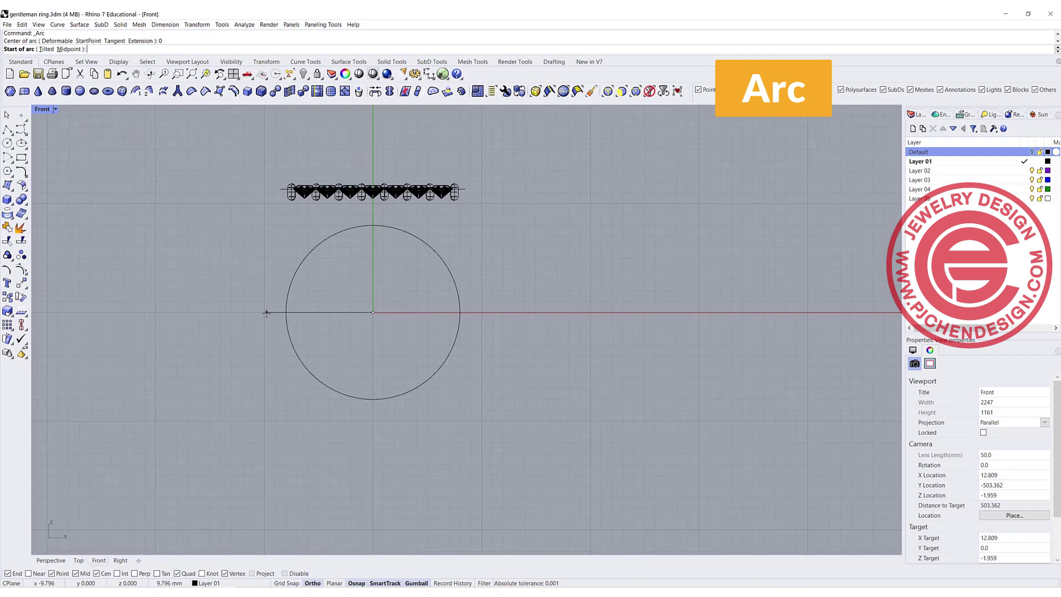
click(264, 313)
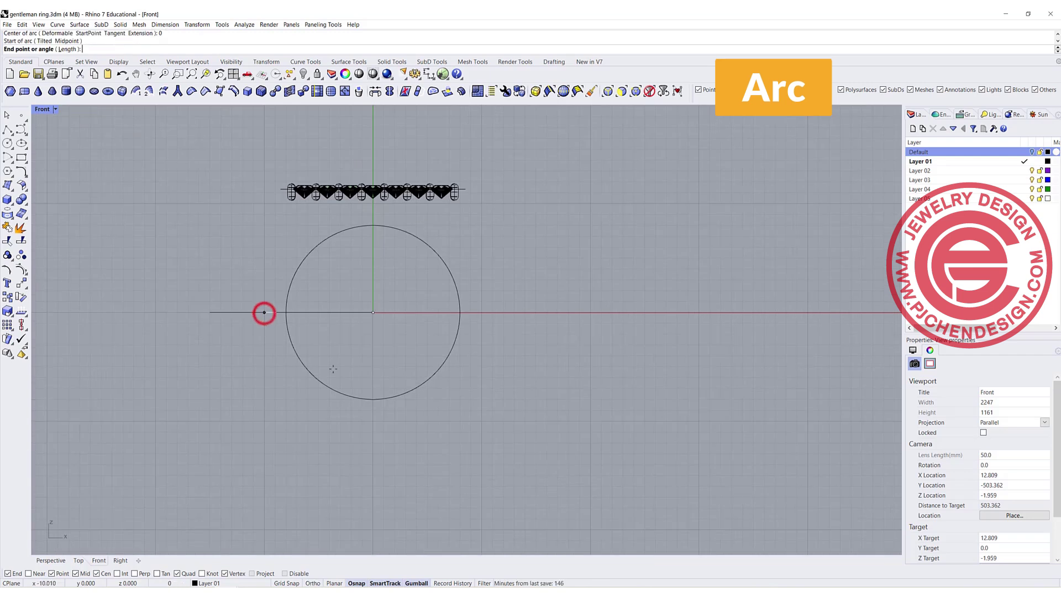
key(F8)
click(482, 314)
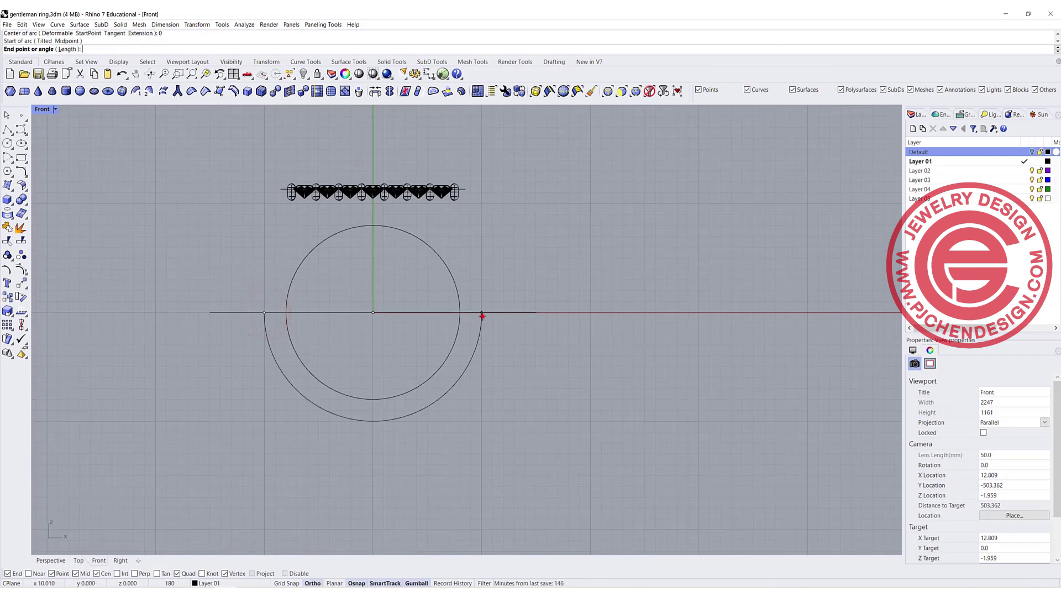
Raise the arc's three lowest control points about 0.6 mm to thin the bottom of the shank outline
click(423, 407)
key(F10)
drag(218, 401, 587, 458)
drag(373, 394, 372, 387)
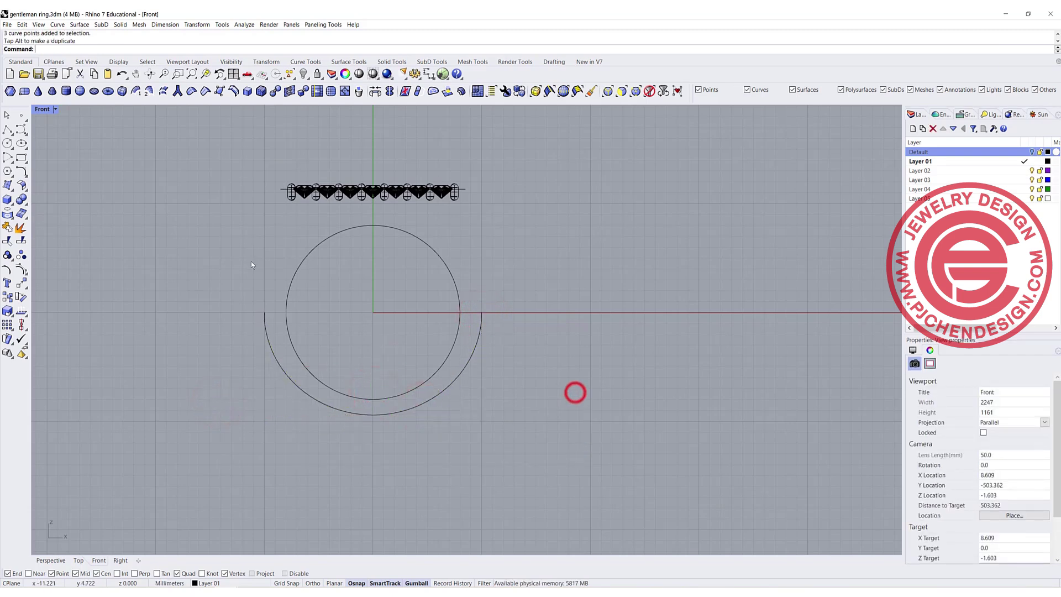
Draw a curved shank side line from the middle frame's right-hand tip down to the arc's right end, shaping it in the Front view
double_click(39, 109)
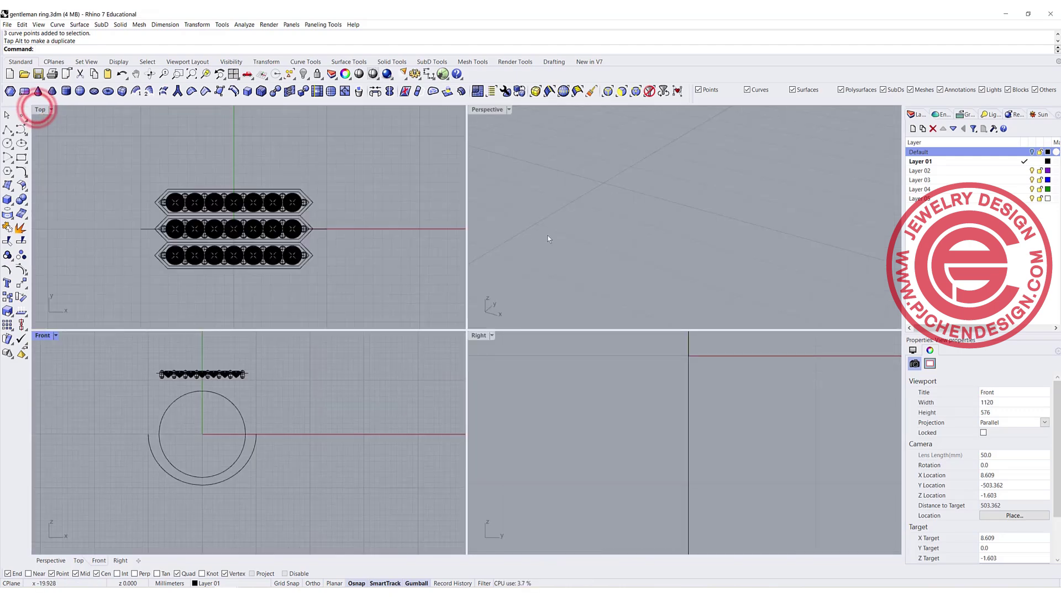
double_click(495, 111)
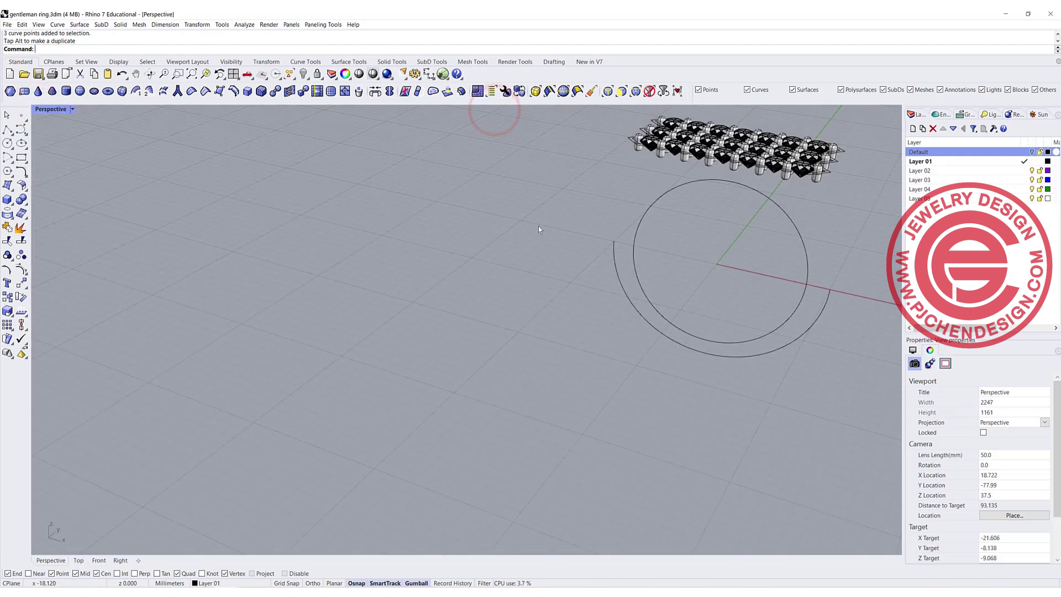
shift+right_drag(691, 270, 391, 286)
right_drag(500, 230, 544, 374)
scroll(464, 262, up, 2)
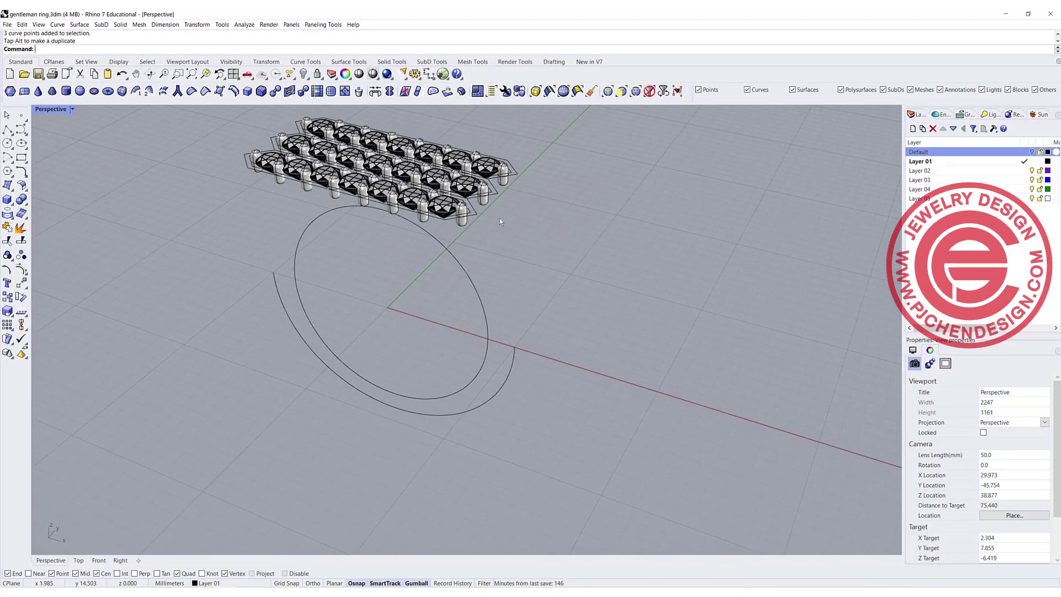
double_click(50, 110)
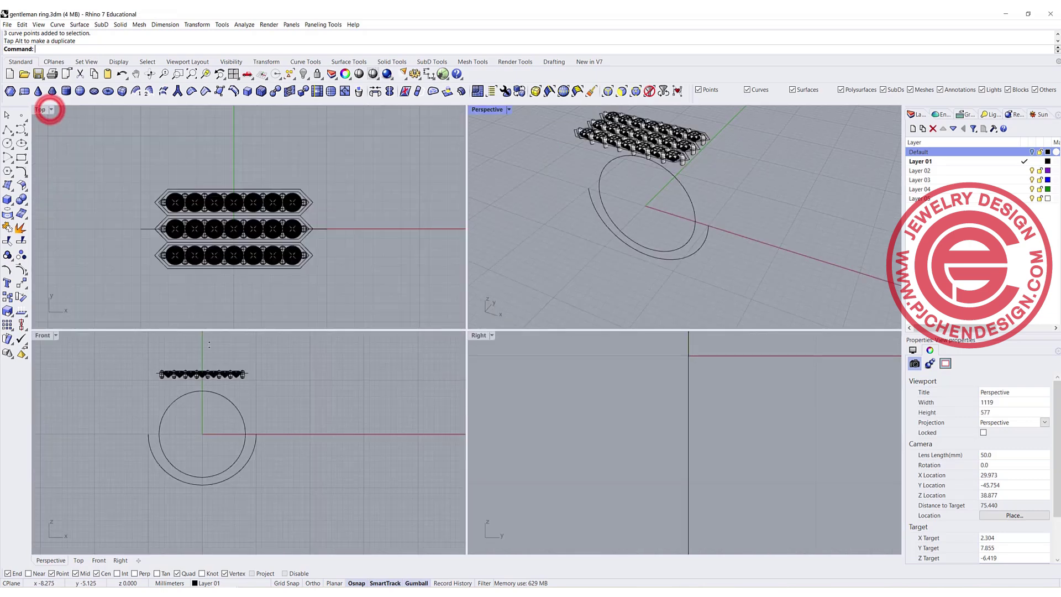
click(247, 391)
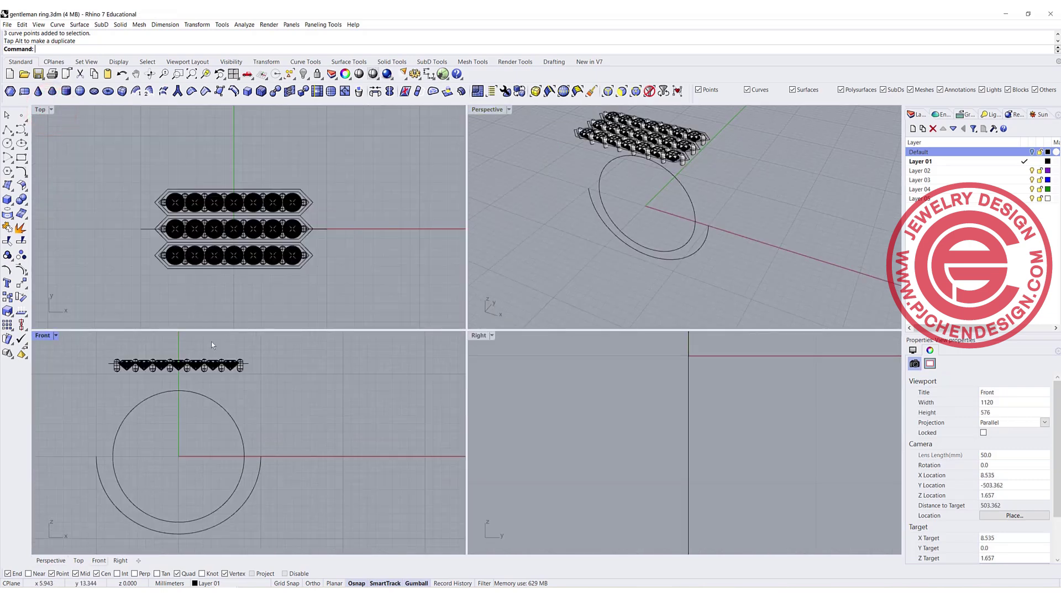
click(21, 130)
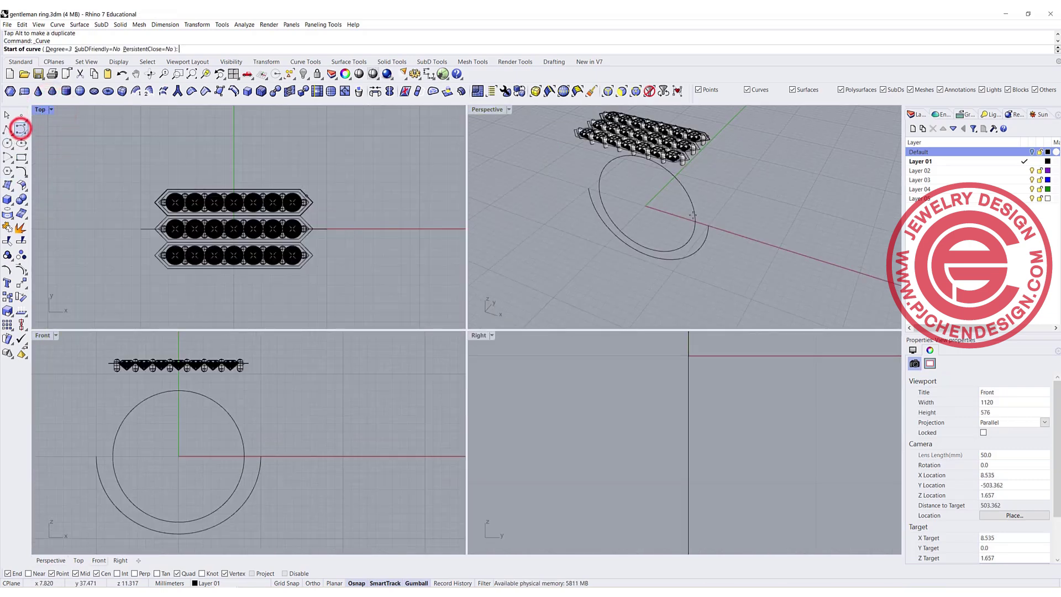
click(701, 151)
scroll(238, 379, up, 5)
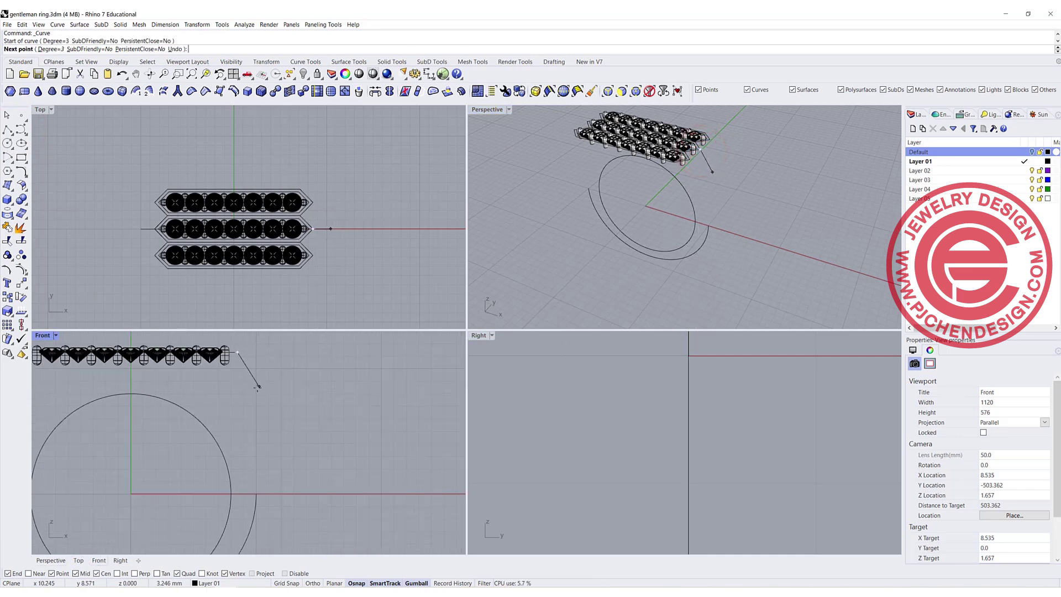
click(254, 439)
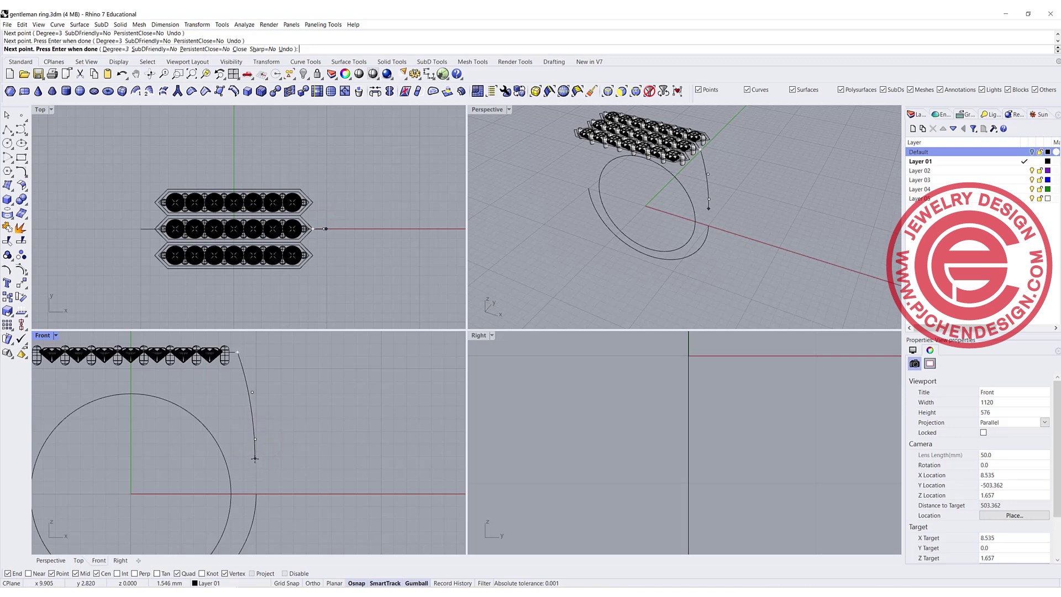
click(254, 459)
click(256, 493)
key(Return)
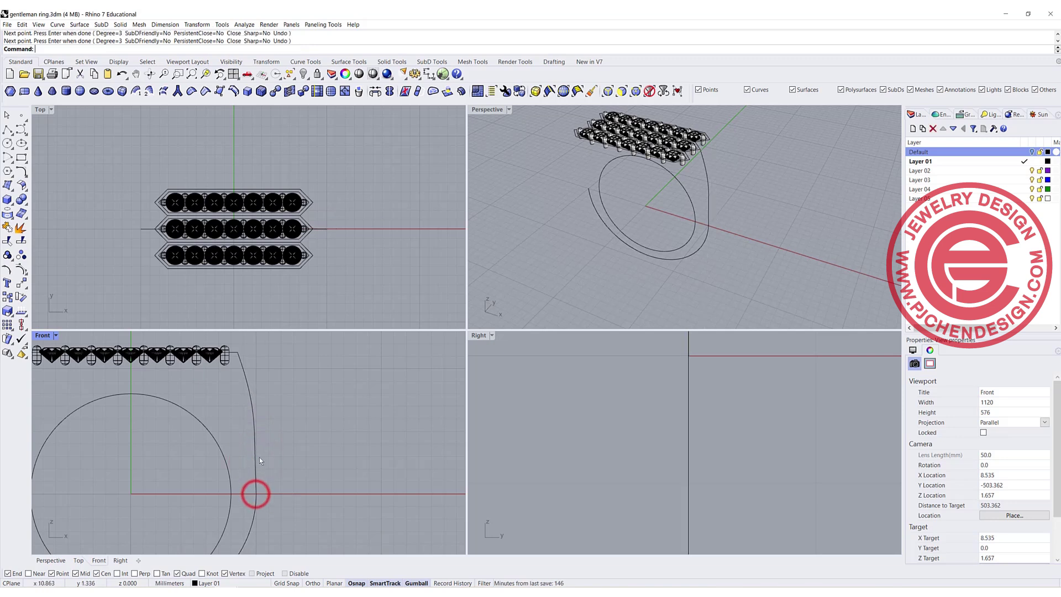
scroll(255, 459, up, 4)
click(256, 467)
scroll(231, 447, up, 1)
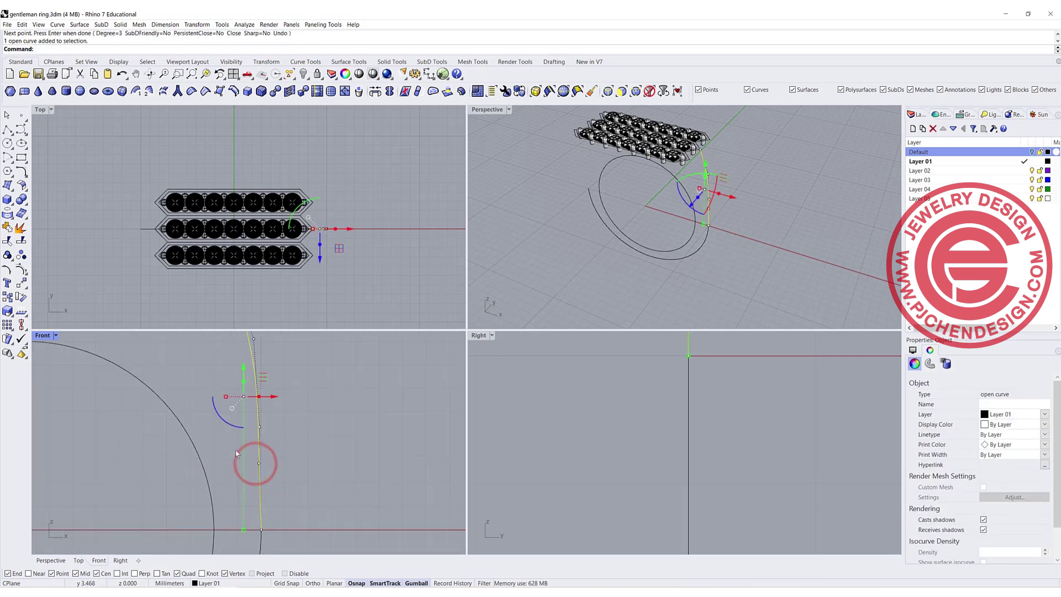
scroll(251, 457, down, 3)
shift+click(258, 508)
right_drag(296, 479, 329, 391)
click(7, 241)
right_click(7, 241)
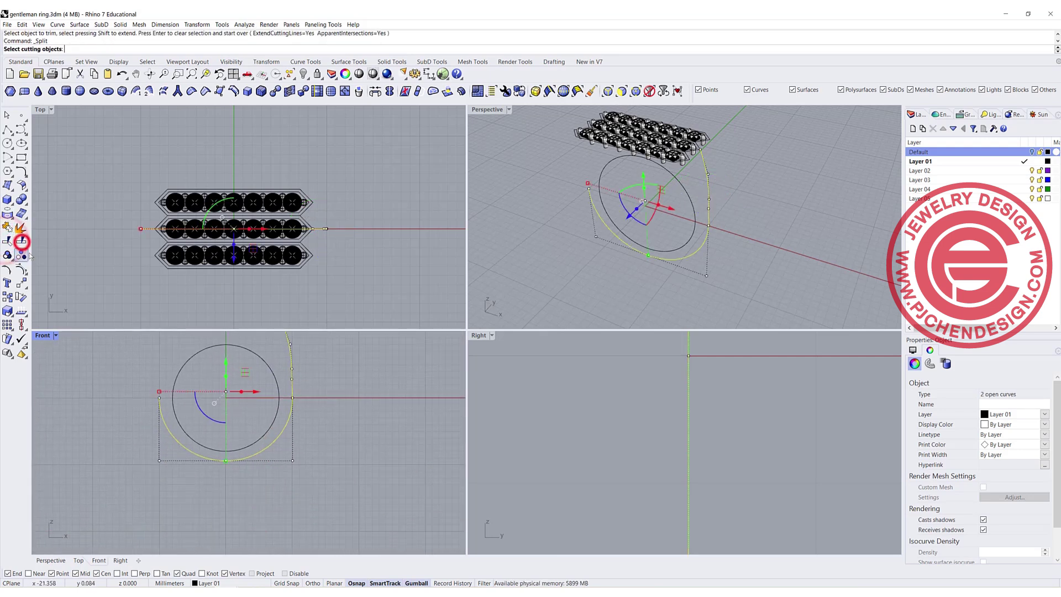
key(Return)
key(Return)
Split the arc at its bottom midpoint using the Point option and delete its left half
click(248, 456)
key(Return)
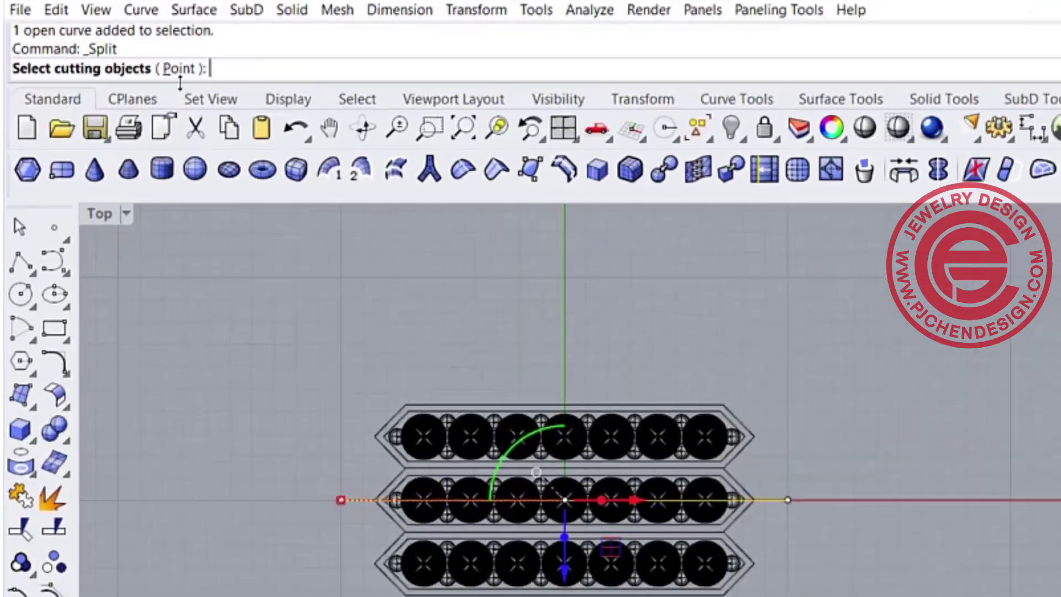
click(74, 49)
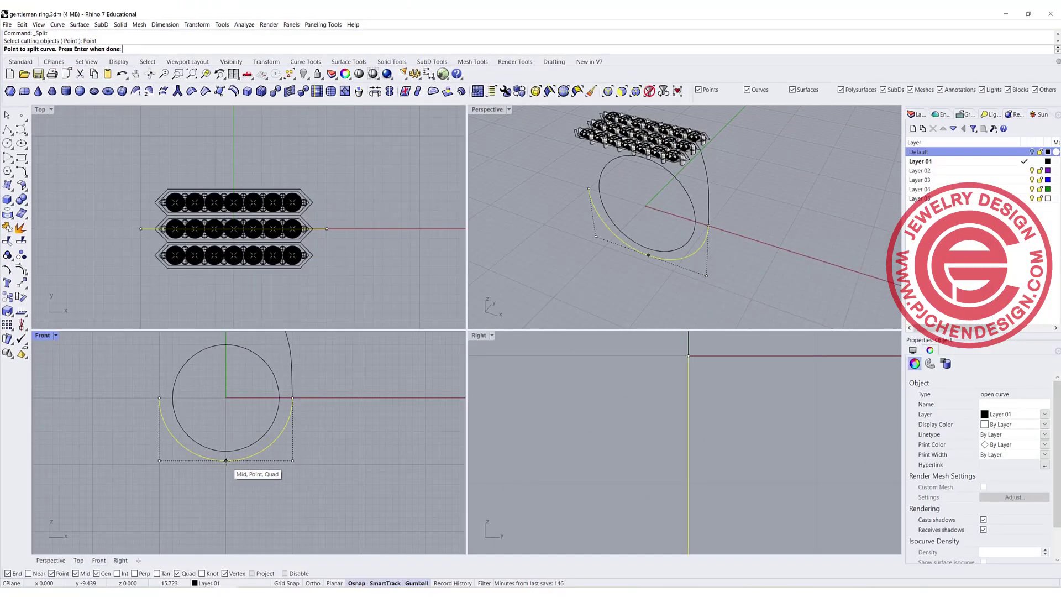
click(225, 460)
click(219, 460)
right_click(211, 474)
click(211, 474)
click(195, 449)
key(Delete)
click(214, 459)
key(Delete)
Join the side curve and the remaining quarter arc into one open curve
scroll(271, 436, down, 3)
scroll(282, 437, up, 3)
drag(283, 396, 283, 396)
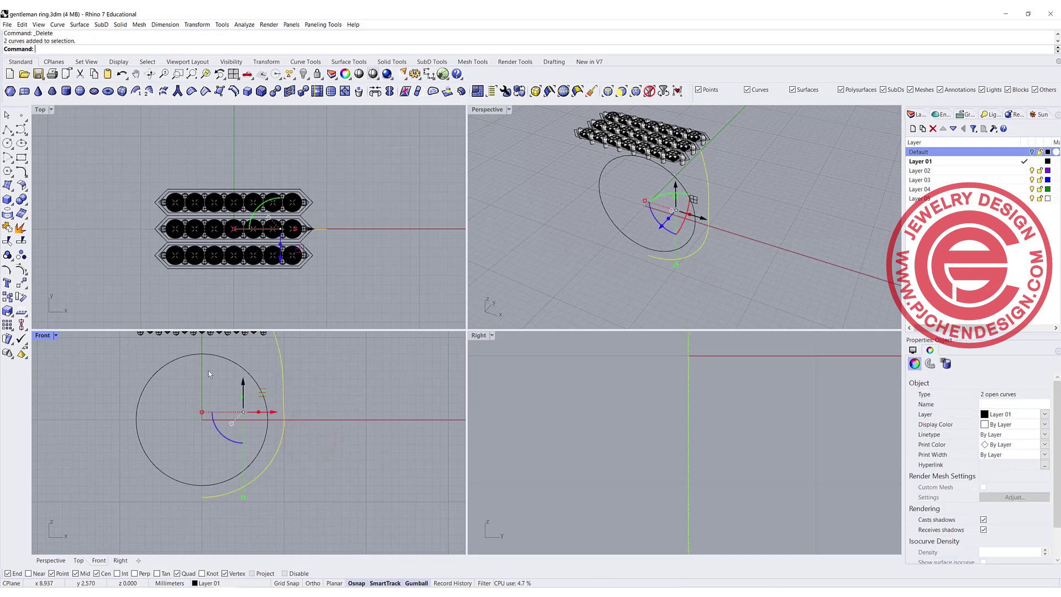
click(7, 227)
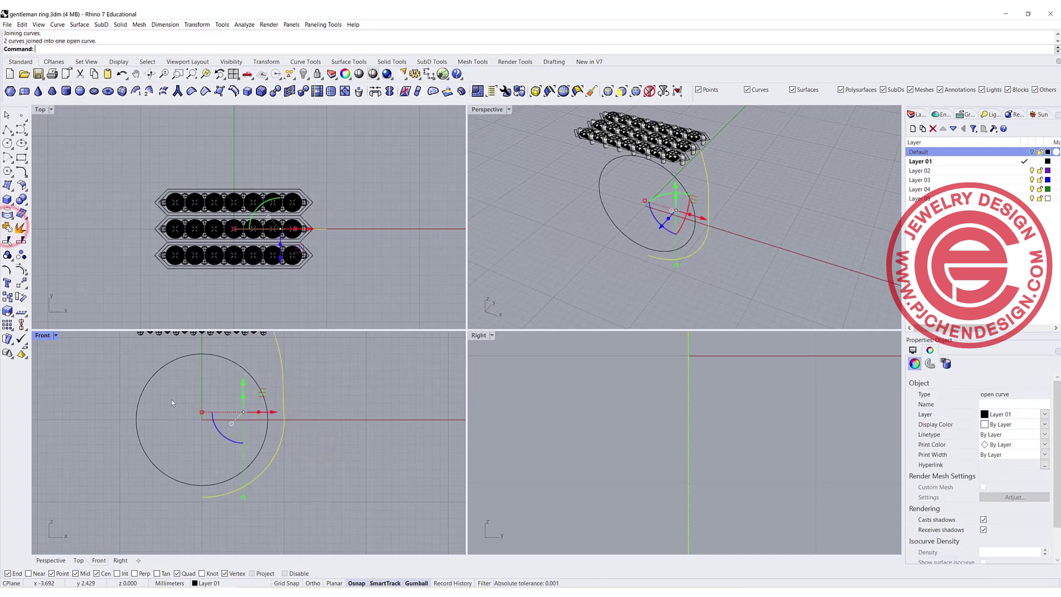
Rebuild the joined shank curve with 8 points and degree 3, deleting the input
text(Rebuild)
key(Return)
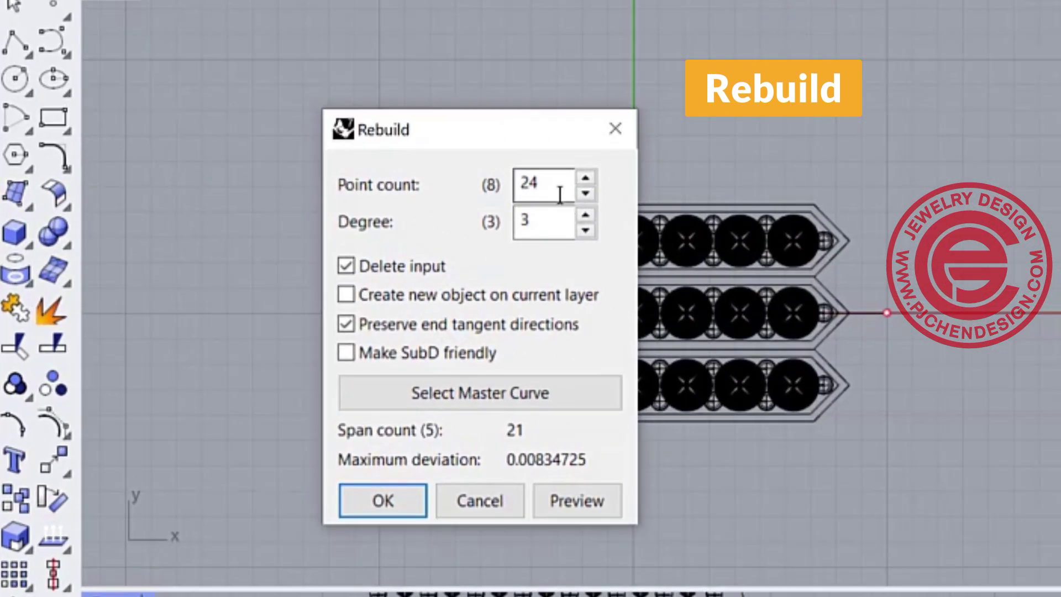
double_click(476, 182)
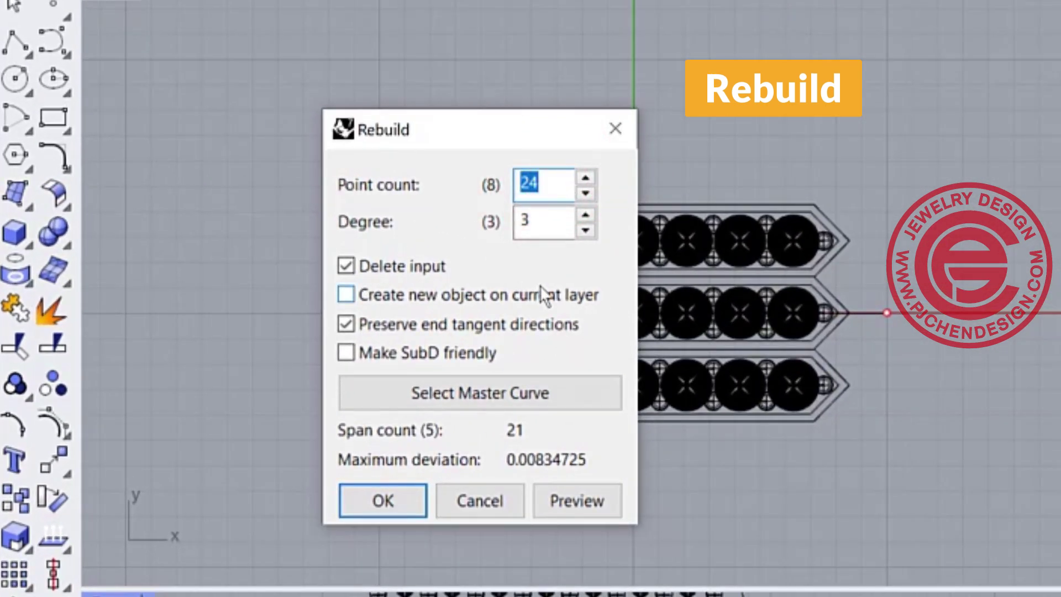
text(8)
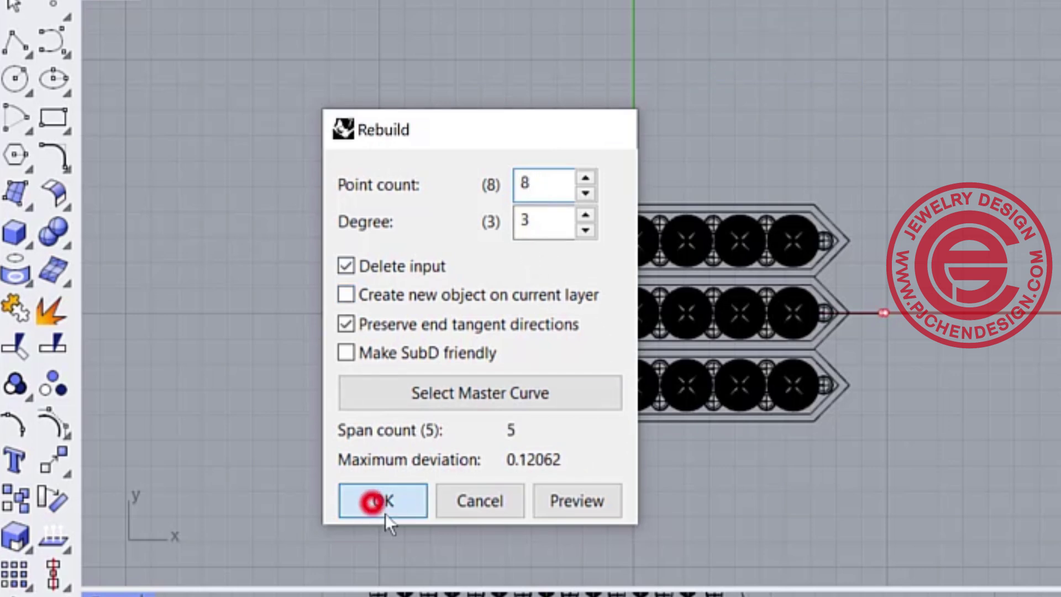
click(371, 501)
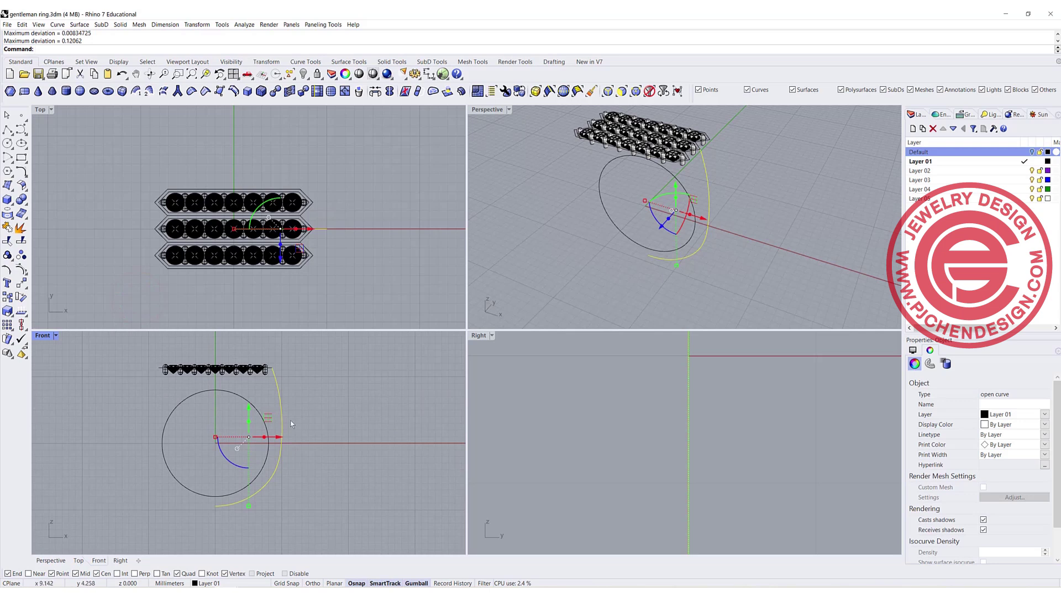
Examine the rebuilt shank curve's control points and its lower end in the Front and Perspective views
scroll(289, 423, up, 4)
key(F10)
click(277, 413)
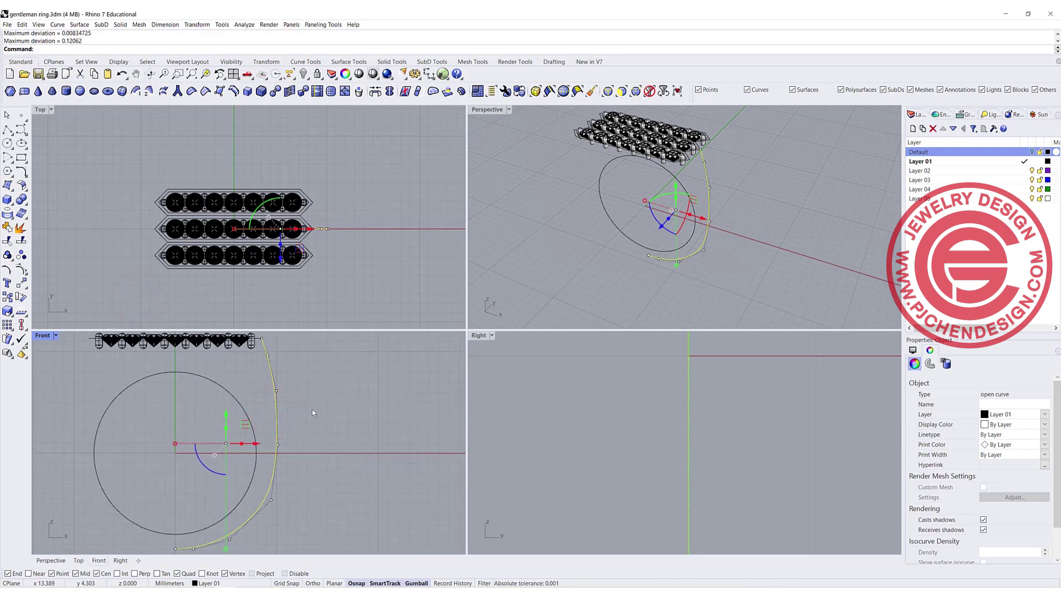
click(390, 284)
right_drag(774, 220, 687, 241)
scroll(649, 174, up, 4)
right_drag(649, 174, 676, 184)
right_drag(648, 227, 637, 260)
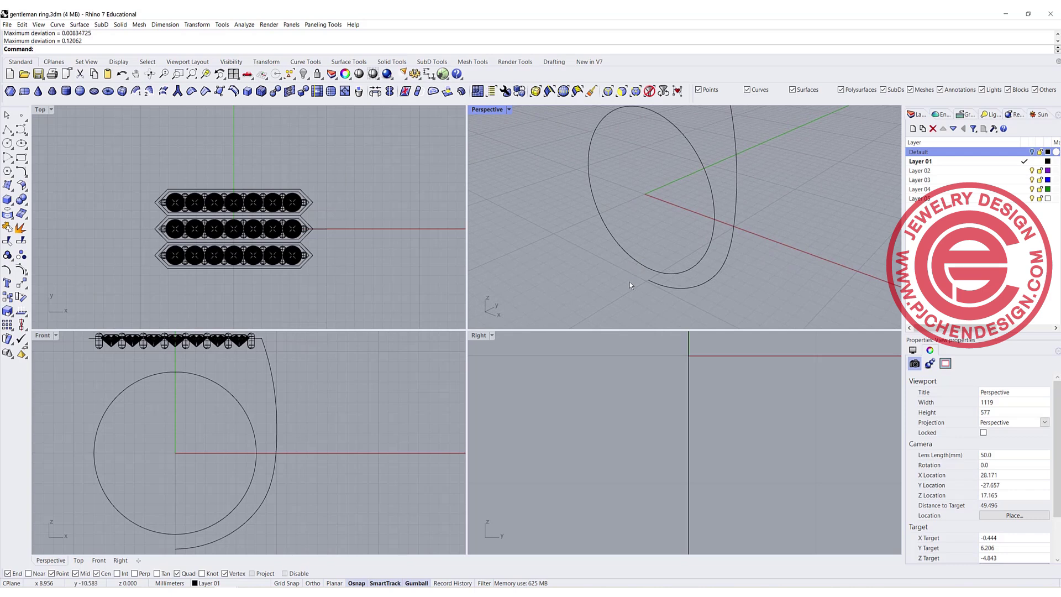
Draw a horizontal line from its midpoint at the shank curve's bottom end, reaching about 2.4 mm to each side in the Right view
click(678, 406)
scroll(676, 406, down, 3)
scroll(661, 399, down, 1)
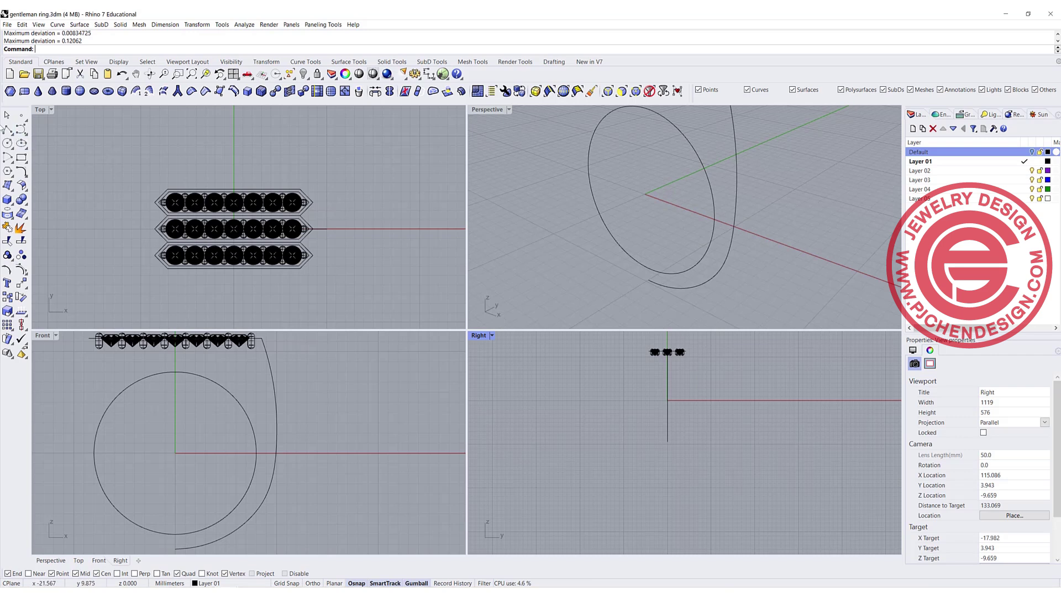
click(8, 129)
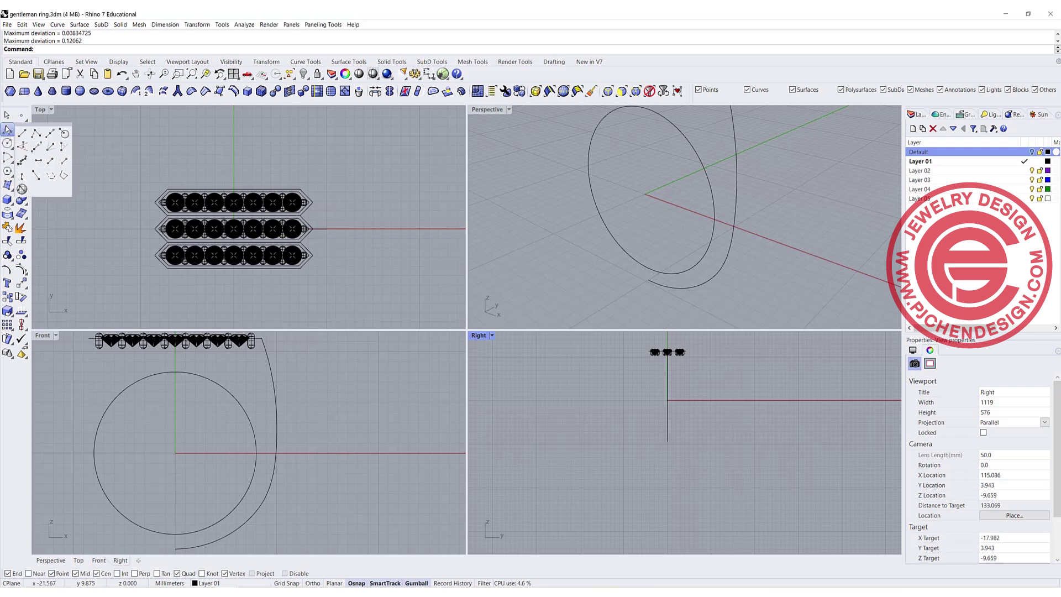
click(50, 133)
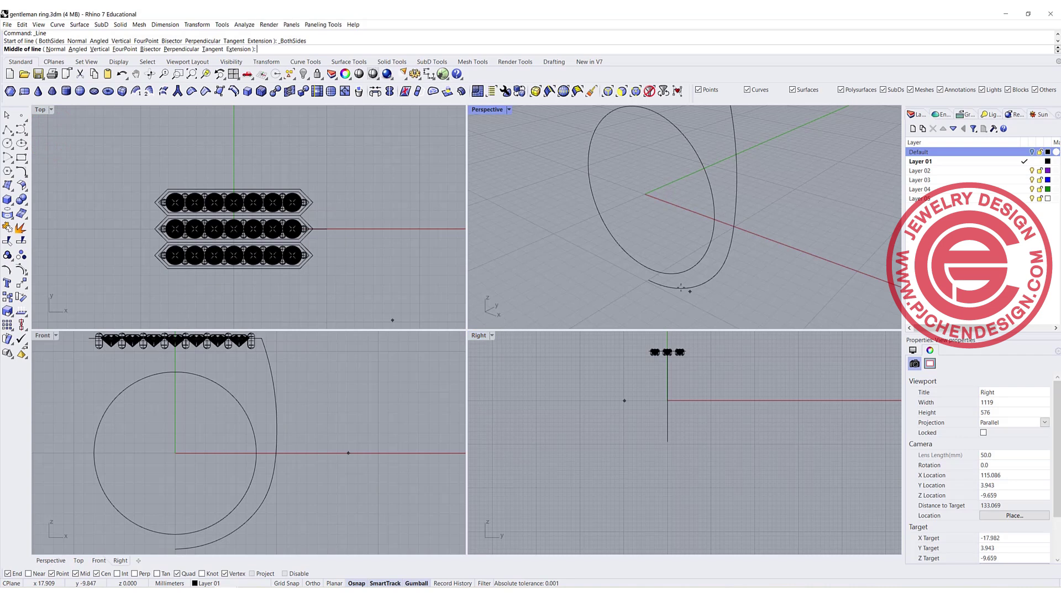
click(648, 281)
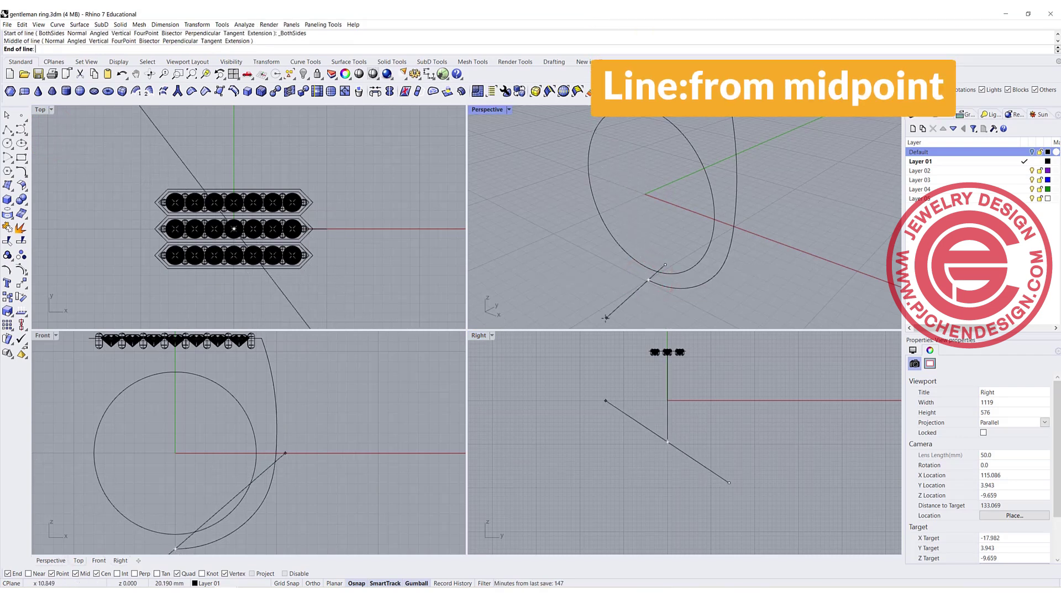
click(11, 132)
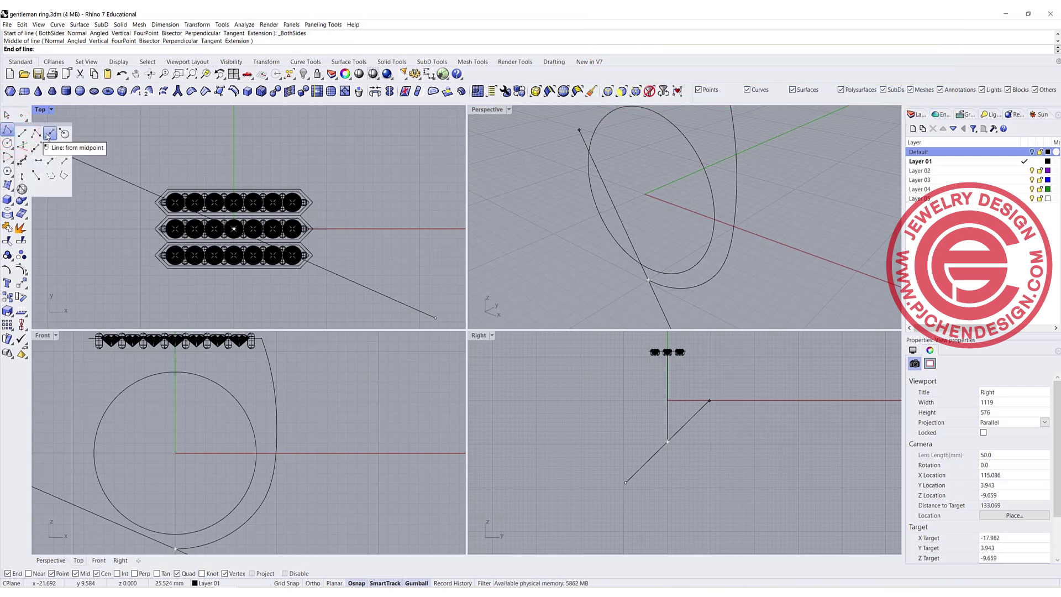
scroll(682, 453, up, 5)
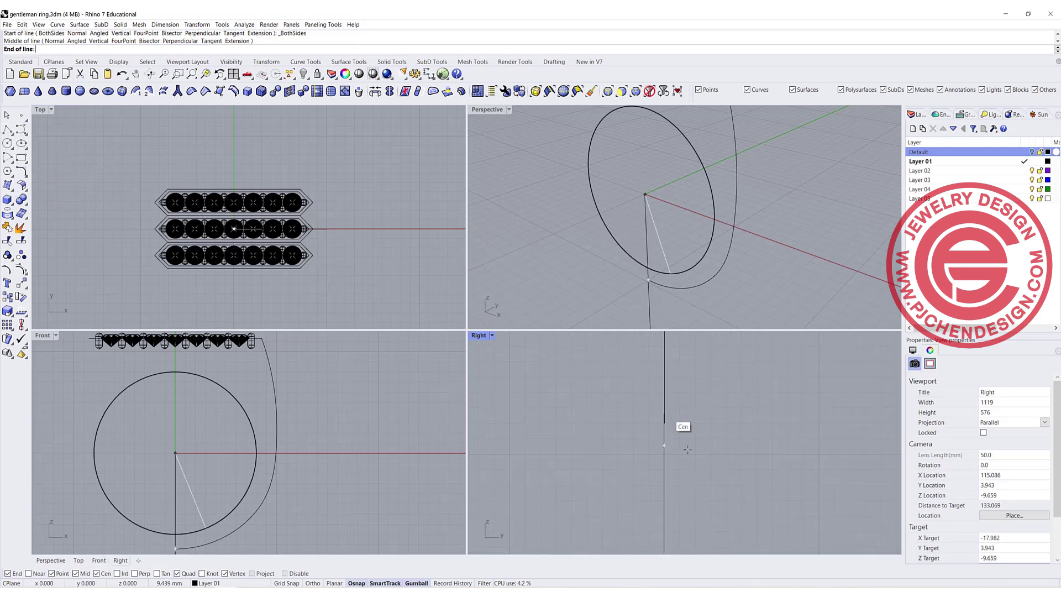
key(F8)
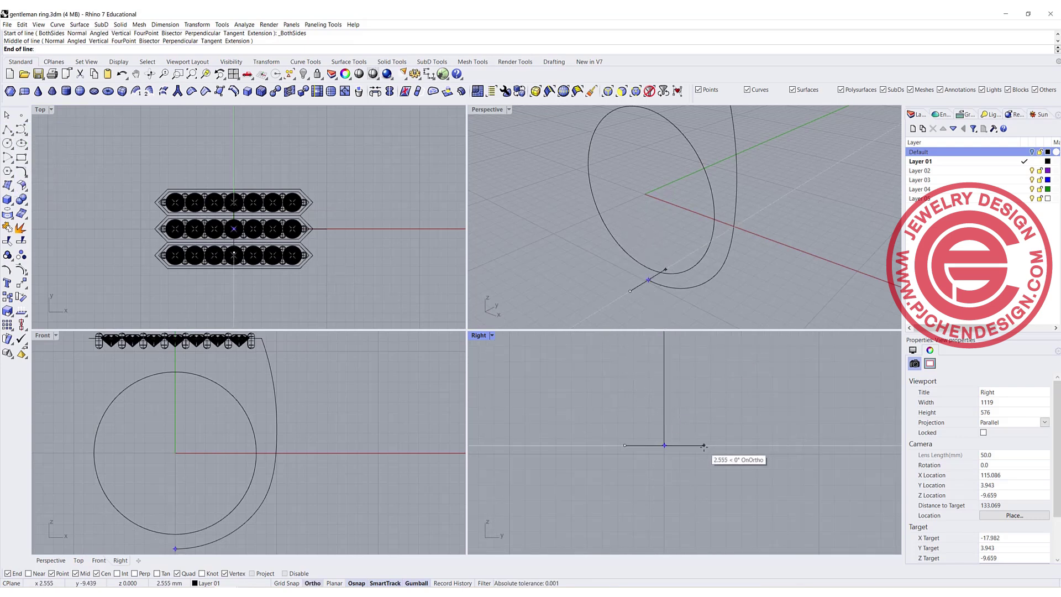
click(701, 446)
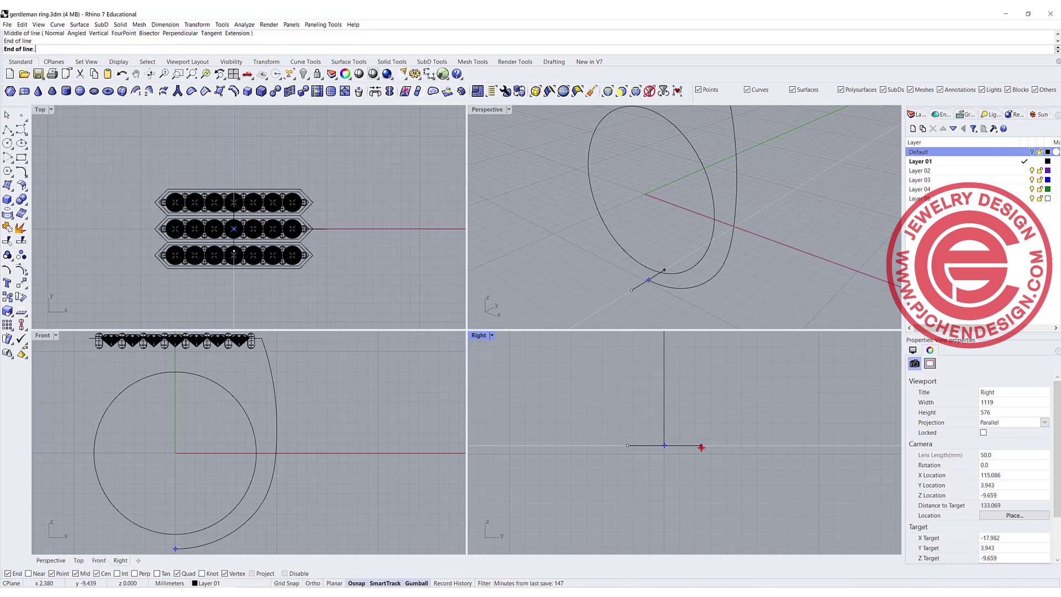
Draw an open zigzag polyline through the outer corners of the three stone frames at the shank-curve end in the Perspective view
scroll(712, 450, down, 5)
scroll(647, 380, up, 2)
scroll(674, 225, down, 4)
right_drag(698, 204, 657, 202)
scroll(657, 202, up, 4)
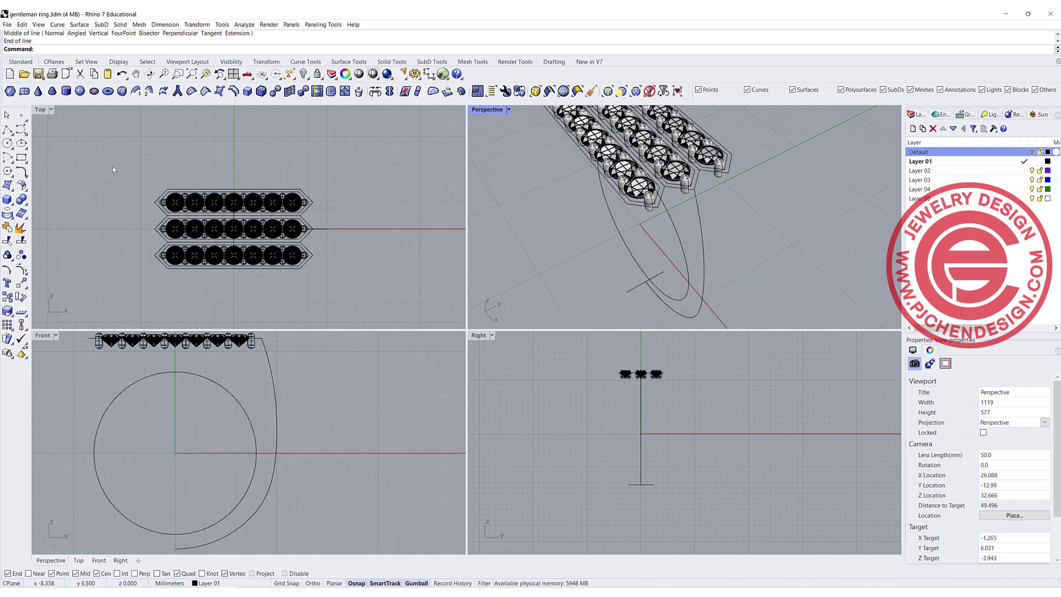
click(8, 131)
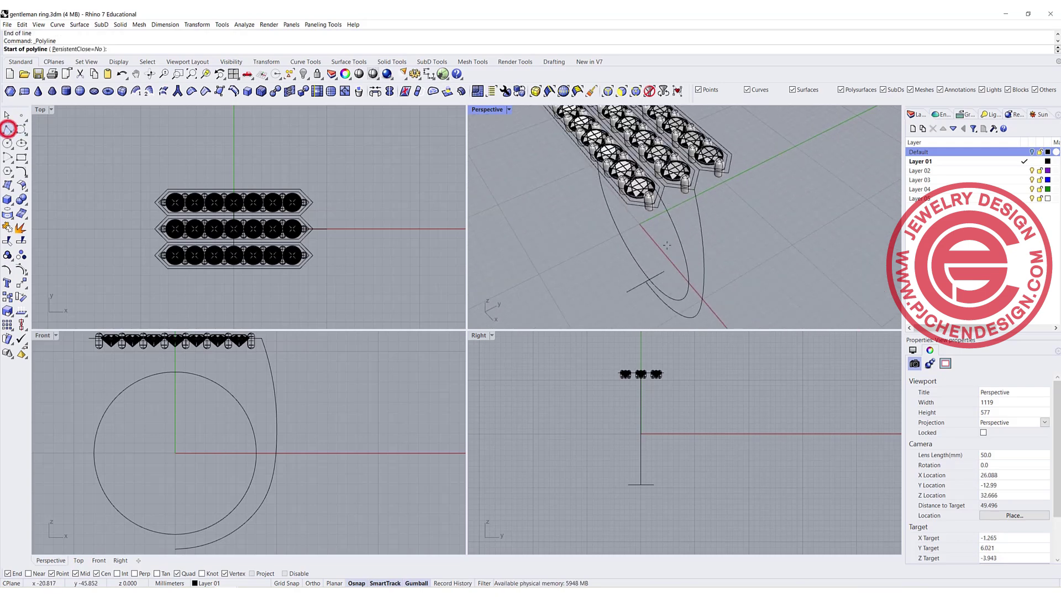
key(ctrl+m)
scroll(376, 301, up, 2)
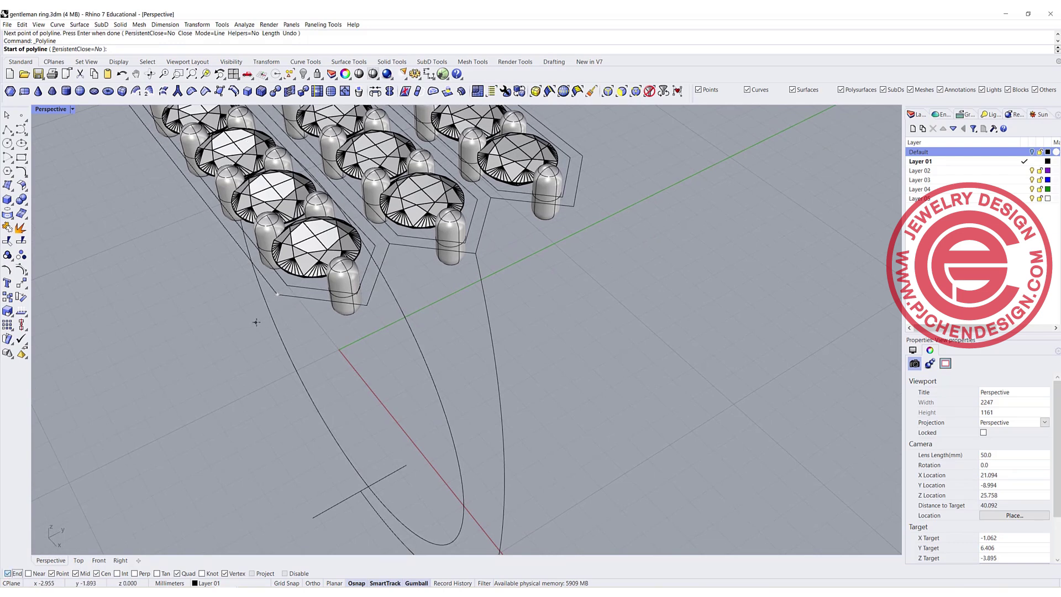
click(277, 294)
click(368, 304)
click(390, 243)
click(475, 253)
click(490, 197)
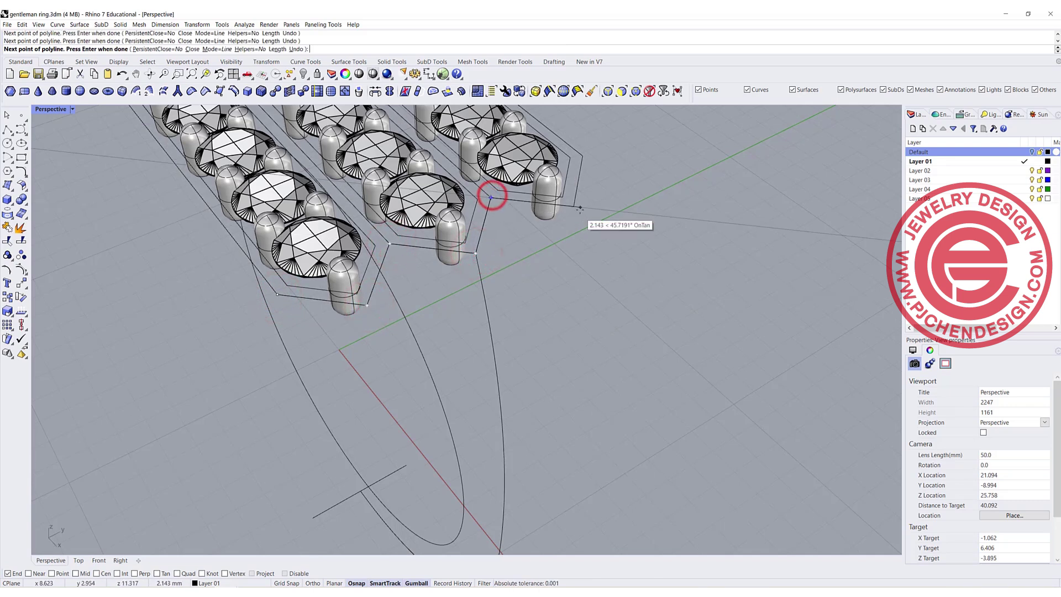
click(573, 206)
click(584, 155)
right_click(583, 160)
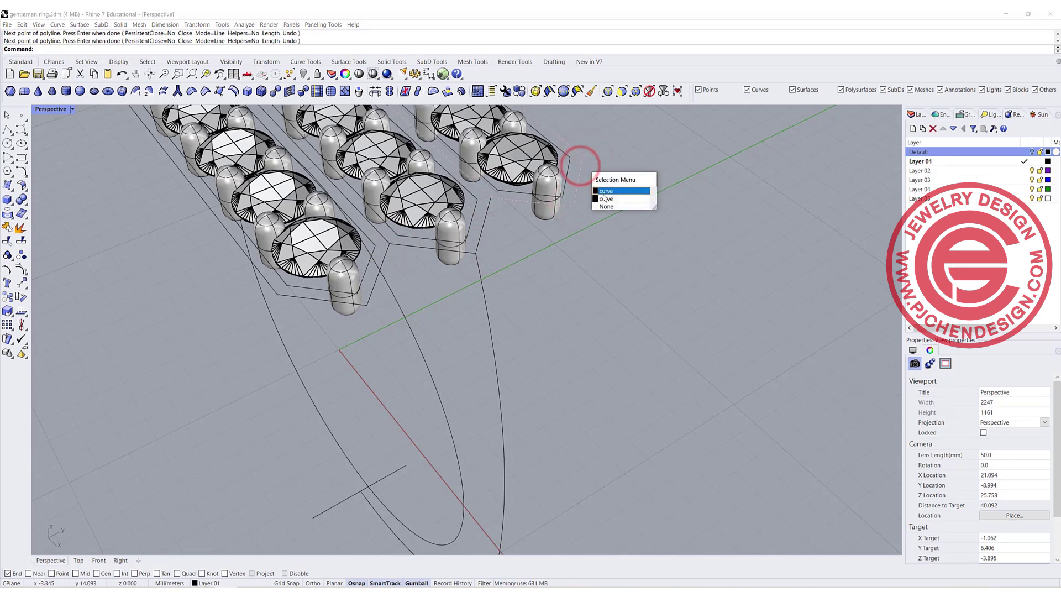
Set the new zigzag polyline's display color to Red
click(605, 199)
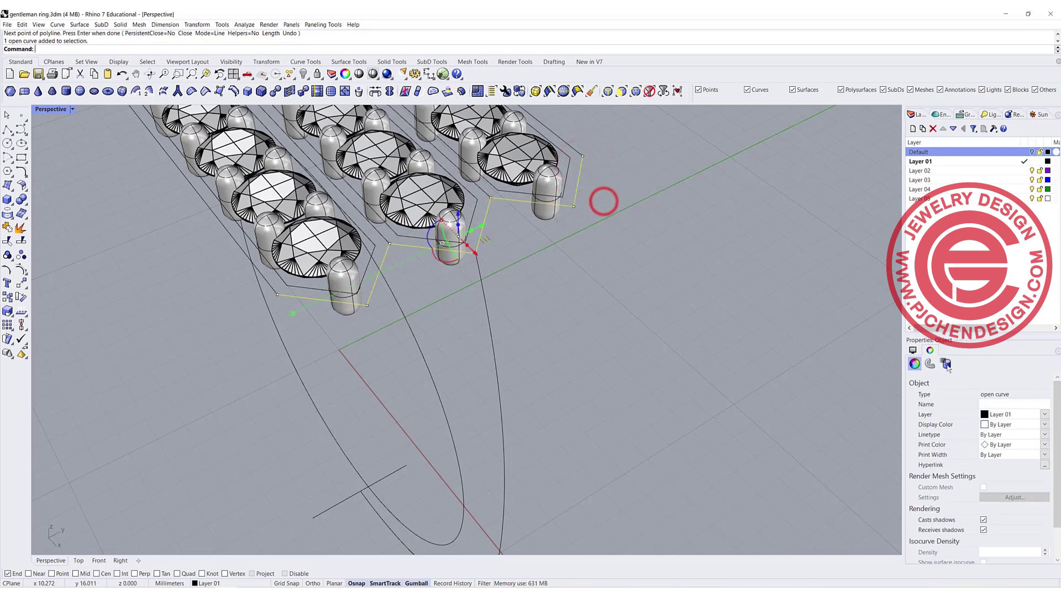
click(1044, 425)
click(998, 464)
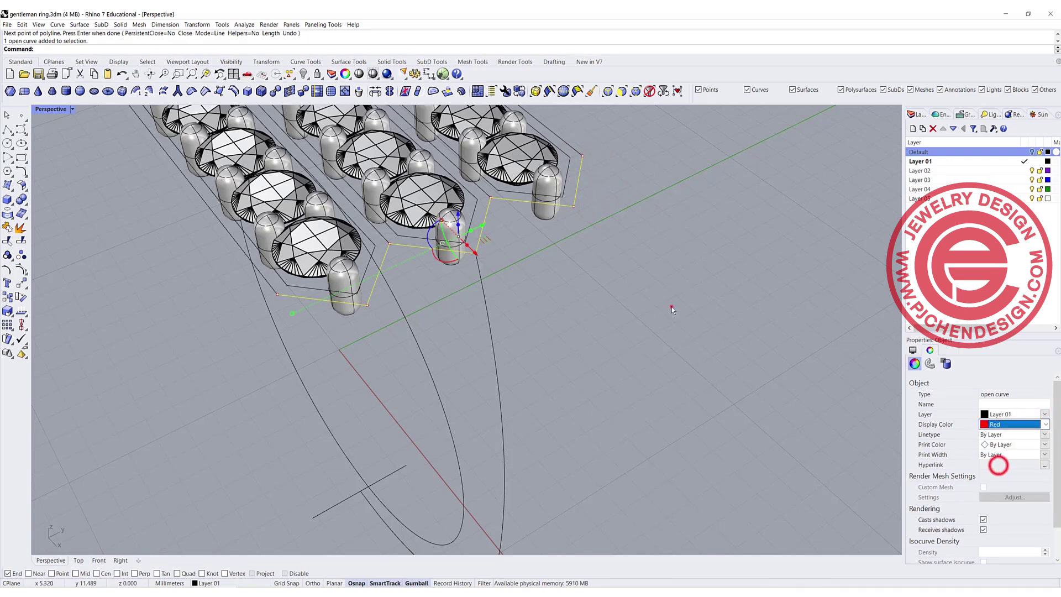
click(671, 306)
Sweep a surface along the shank curve with Sweep 1 Rail, using the red zigzag polyline and the short bottom line as cross sections
scroll(472, 318, down, 4)
right_drag(472, 320, 510, 358)
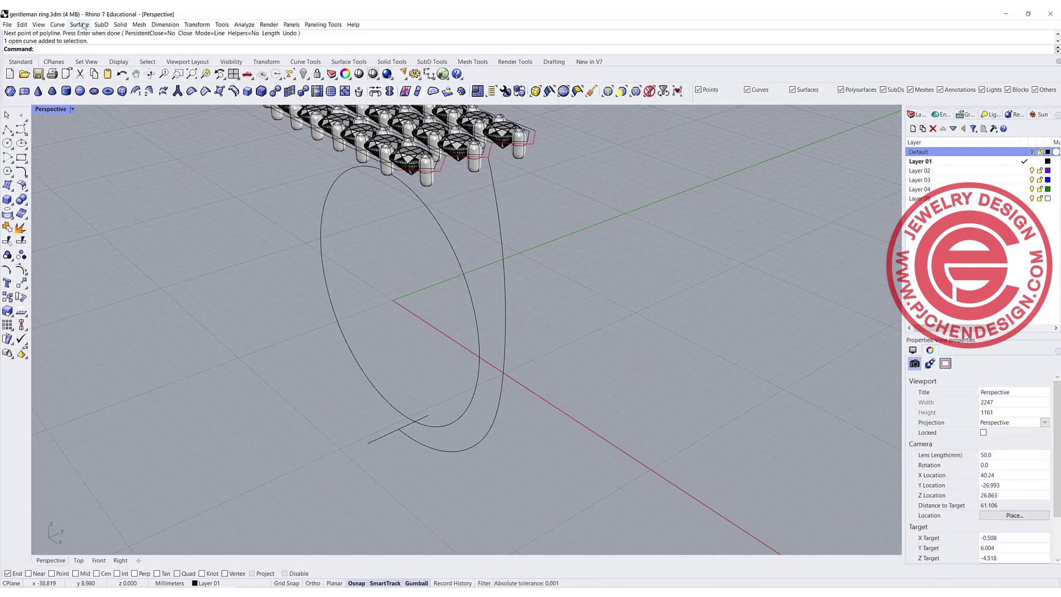
click(79, 24)
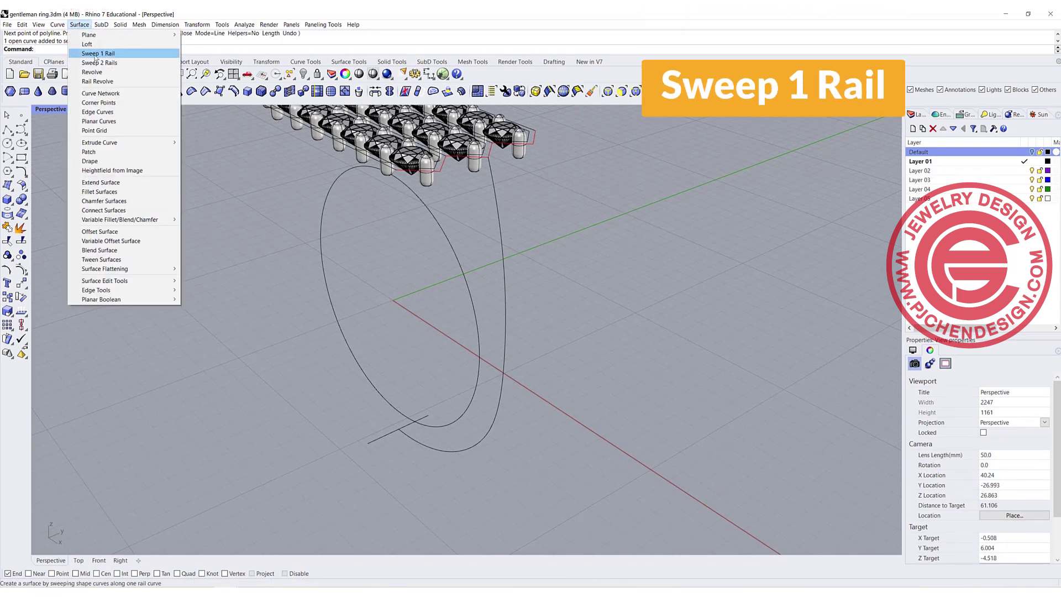
click(94, 54)
click(499, 216)
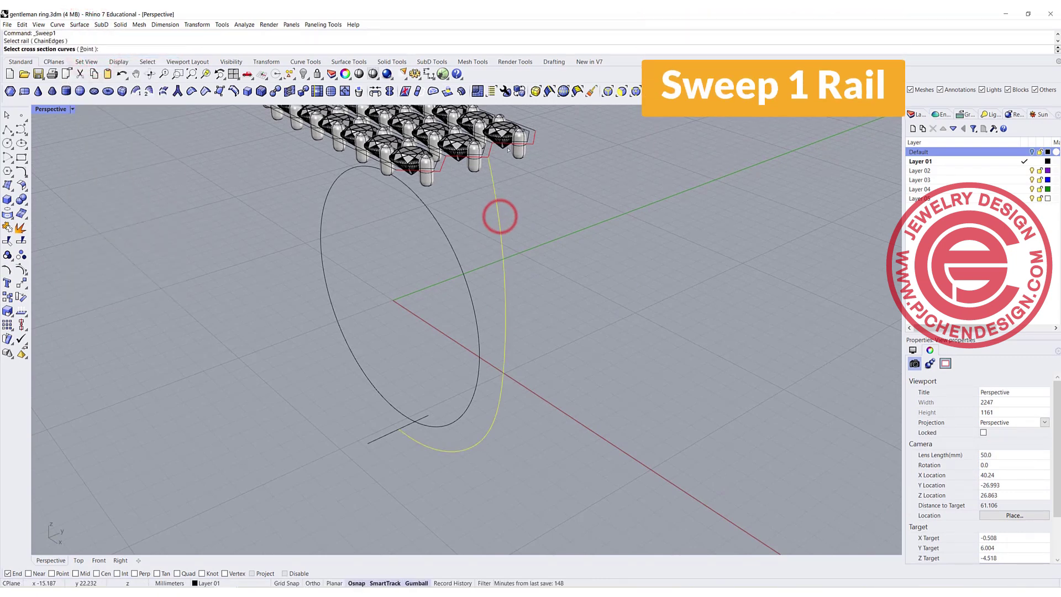
click(507, 145)
click(548, 177)
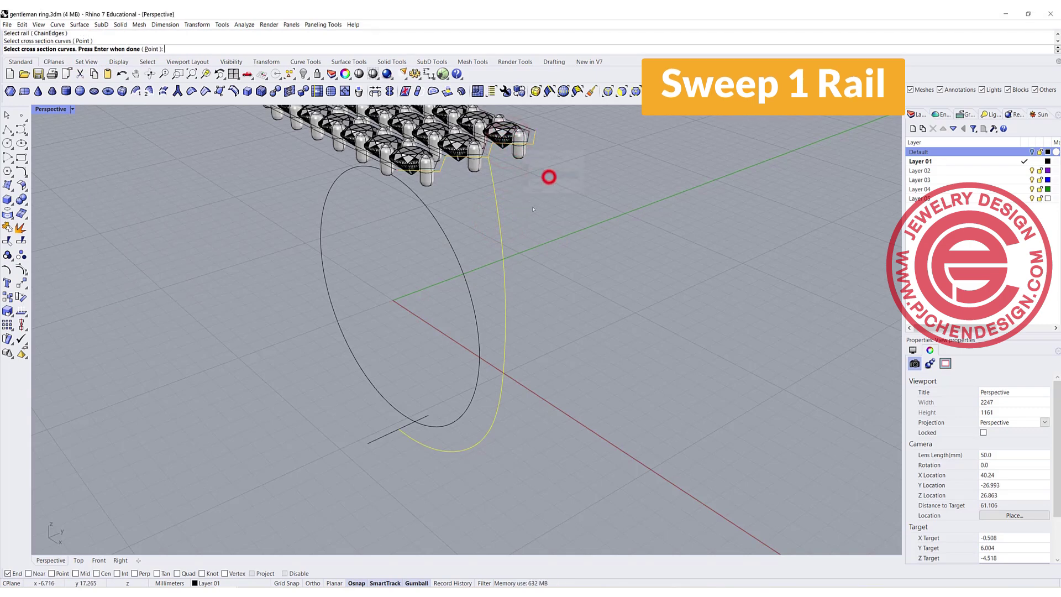
click(385, 434)
key(Return)
key(Return)
Inspect the swept shank surface from below and the side, and delete it
right_drag(562, 401, 587, 196)
scroll(482, 289, up, 4)
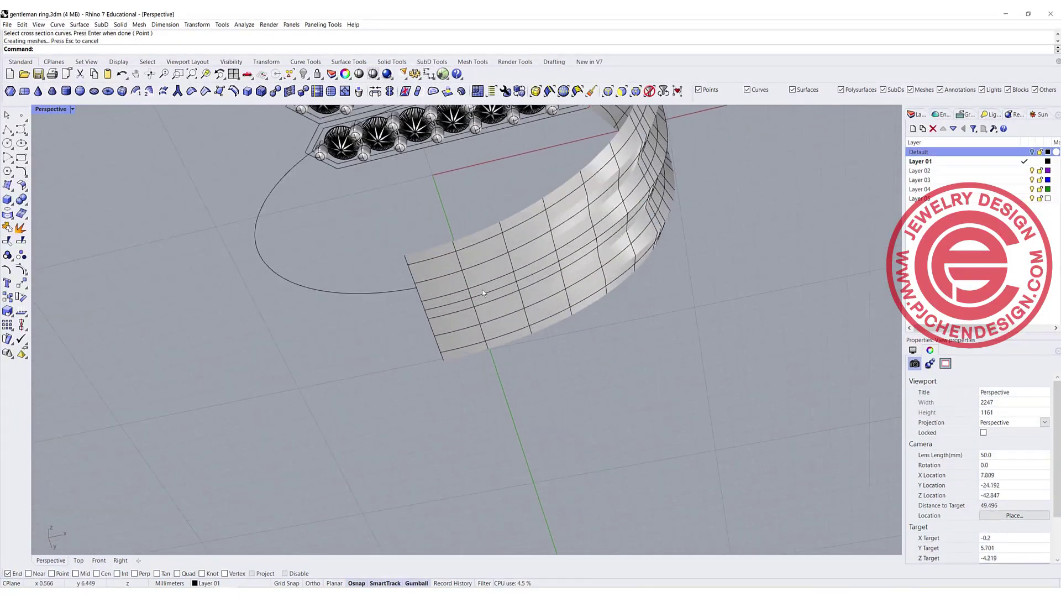
right_drag(445, 285, 474, 284)
scroll(564, 232, down, 6)
right_drag(564, 232, 548, 286)
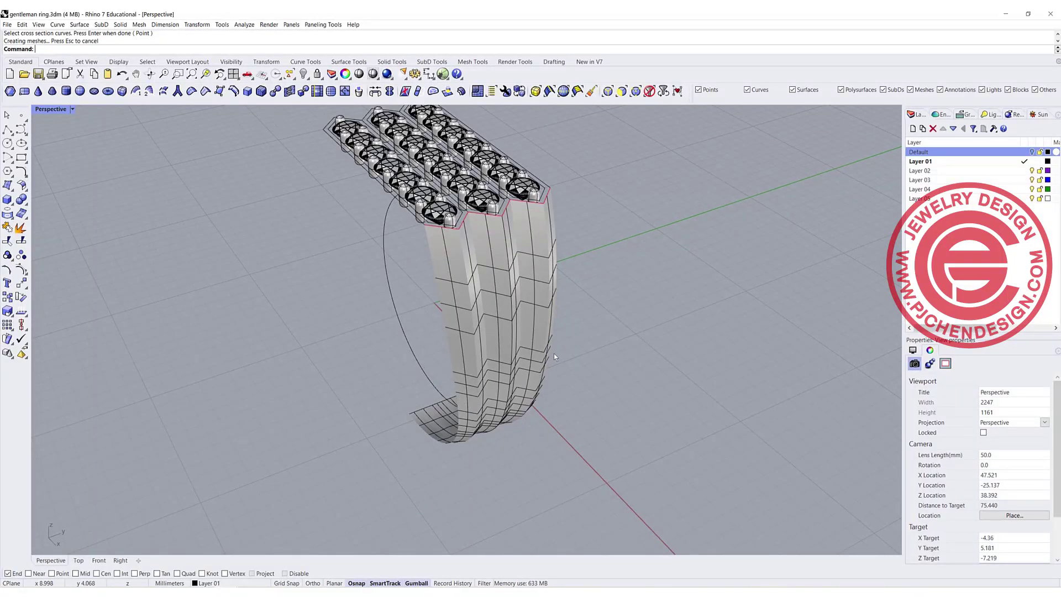
right_drag(534, 375, 530, 287)
click(524, 342)
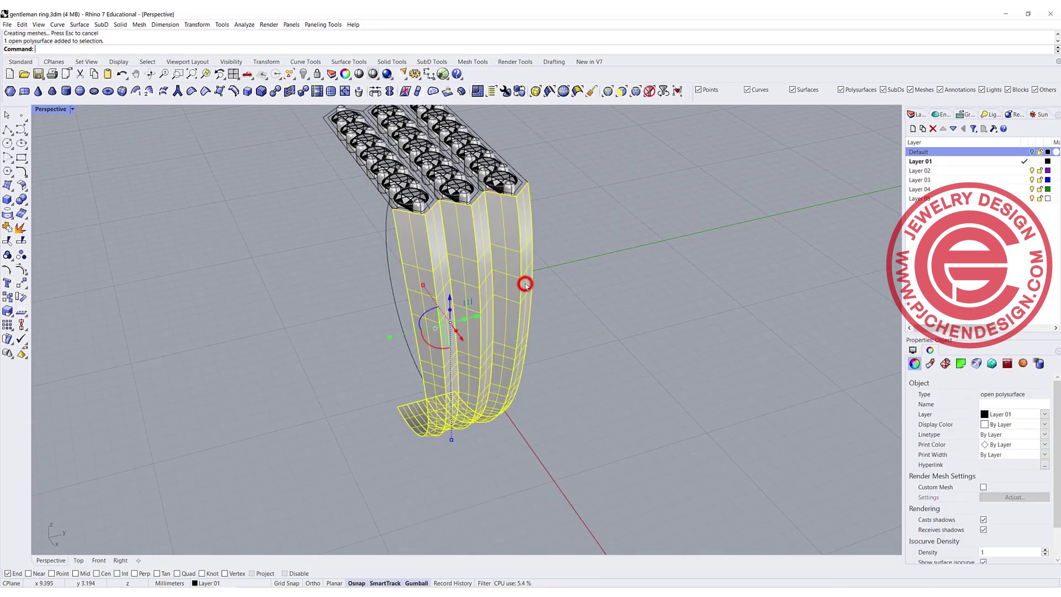
key(Delete)
Draw a horizontal line from its midpoint where the shank curve crosses the X axis, reaching about 3.2 mm to each side in the Right view
right_drag(457, 280, 428, 359)
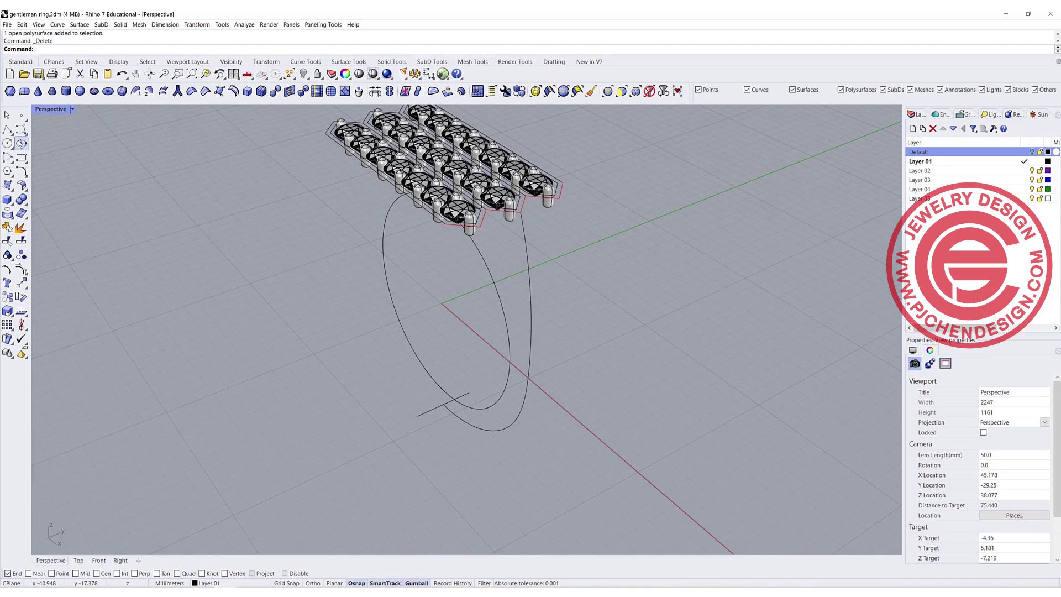
click(8, 129)
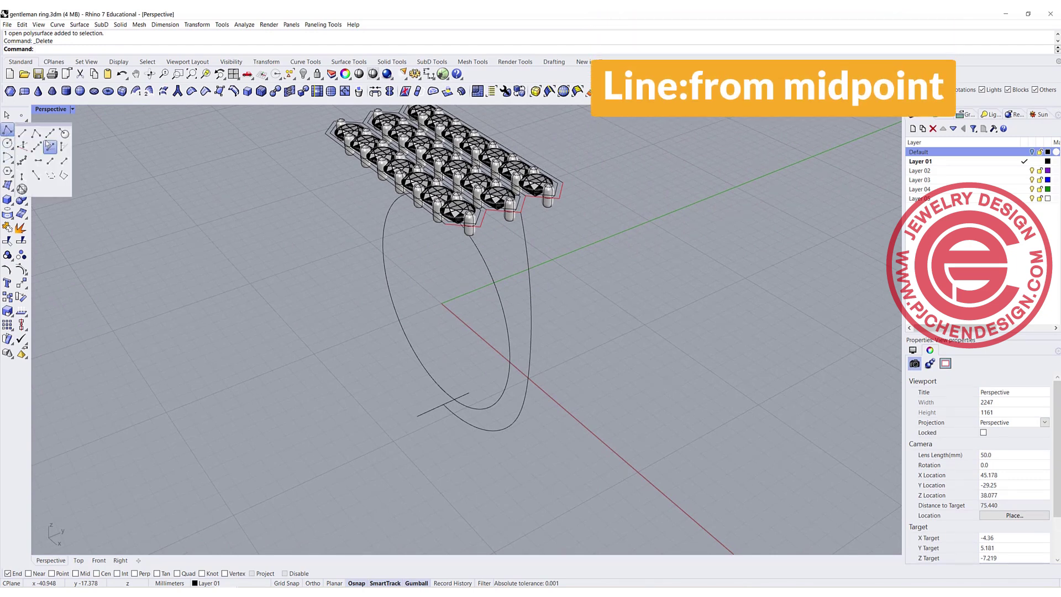
click(49, 134)
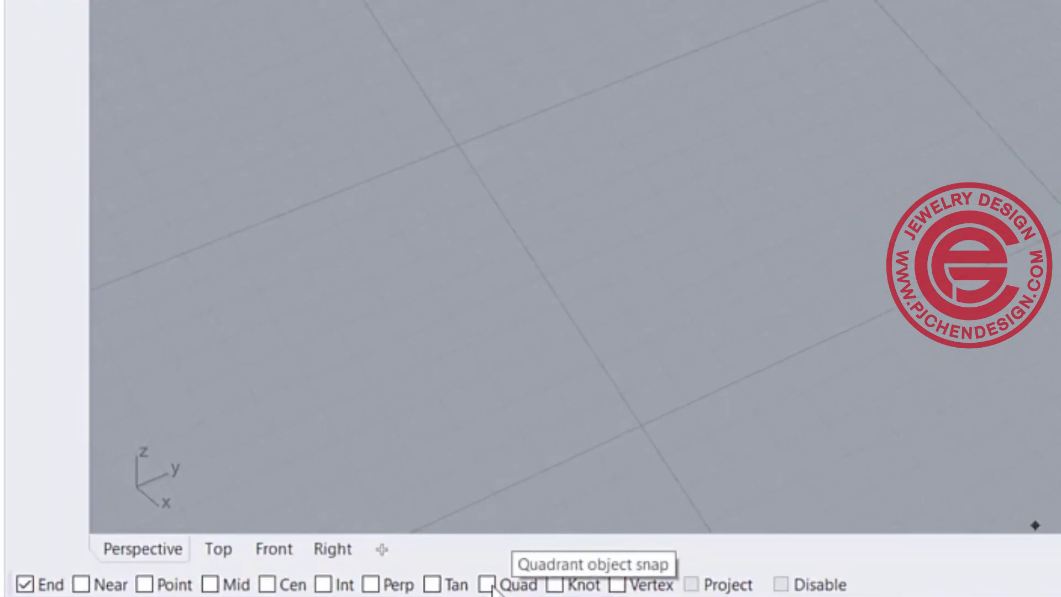
click(488, 586)
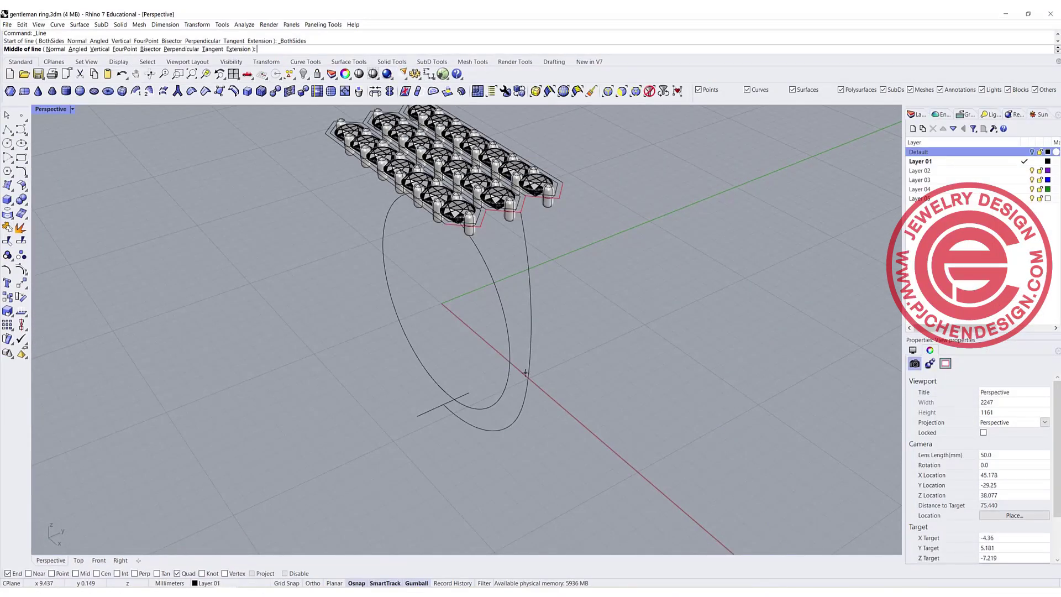
key(ctrl+m)
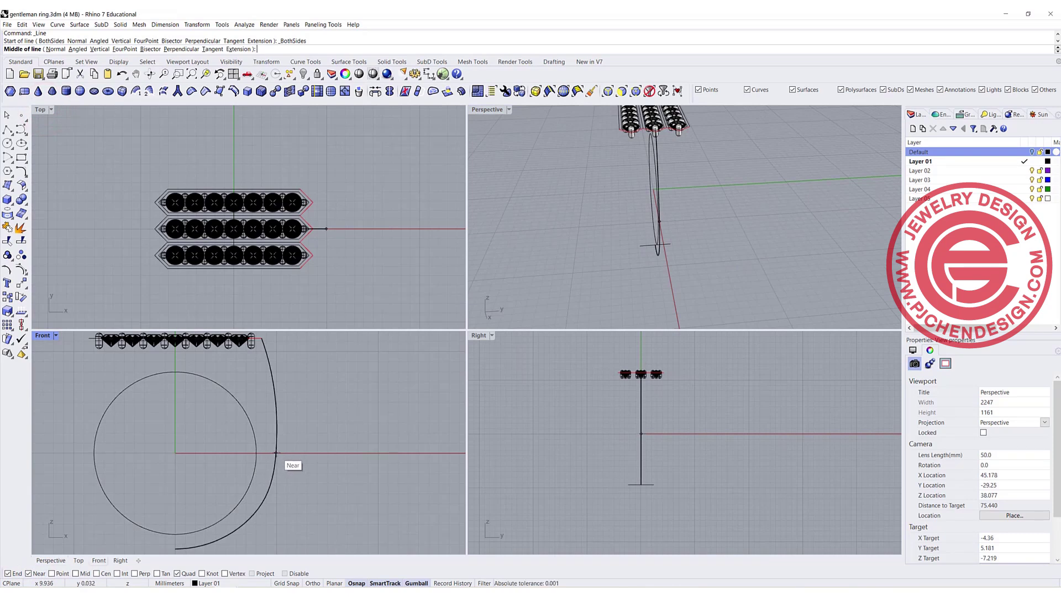
click(276, 453)
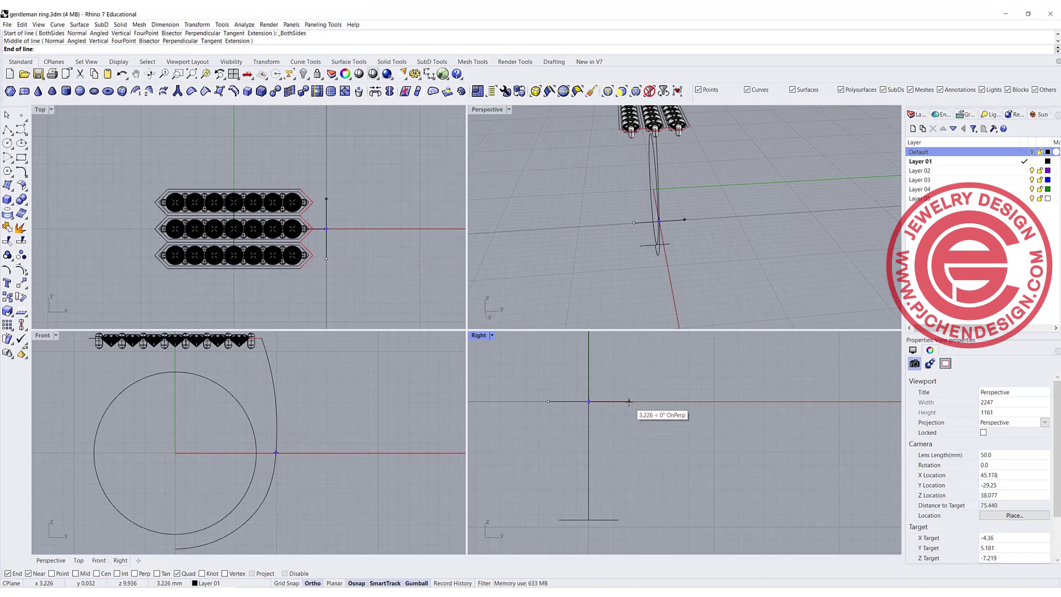
click(629, 402)
double_click(490, 110)
right_drag(452, 175, 607, 332)
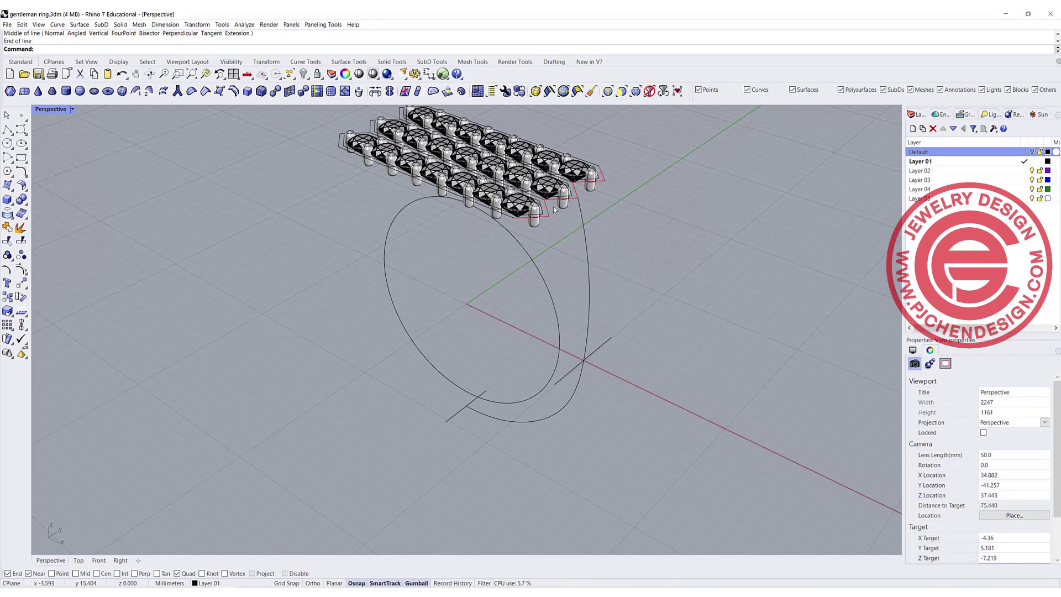